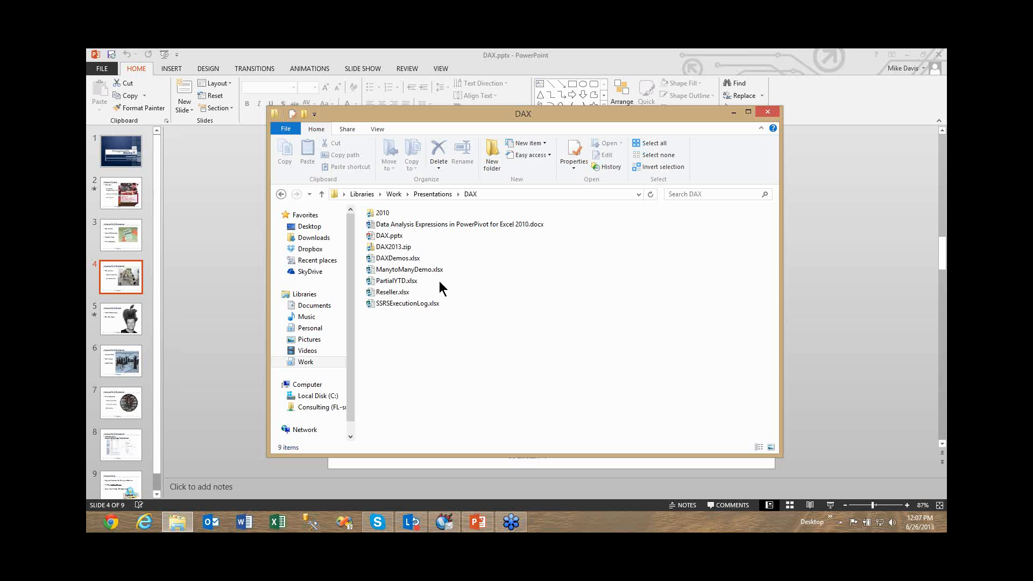
Open the ManytoManyDemo.xlsx workbook and show its SalesReps sheet.
{"action": "left_click", "coordinate": [405, 270]}
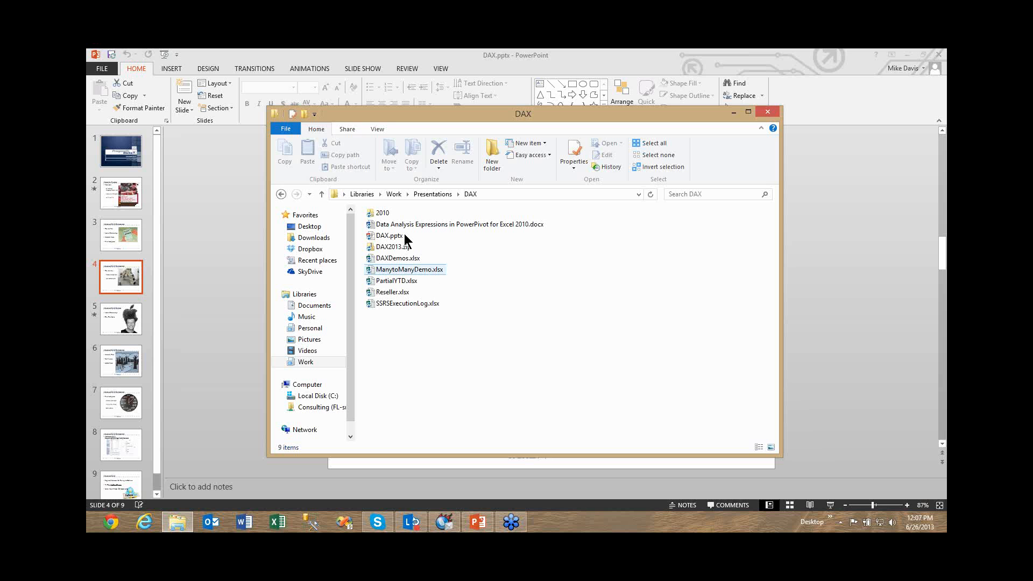
{"action": "double_click", "coordinate": [404, 269]}
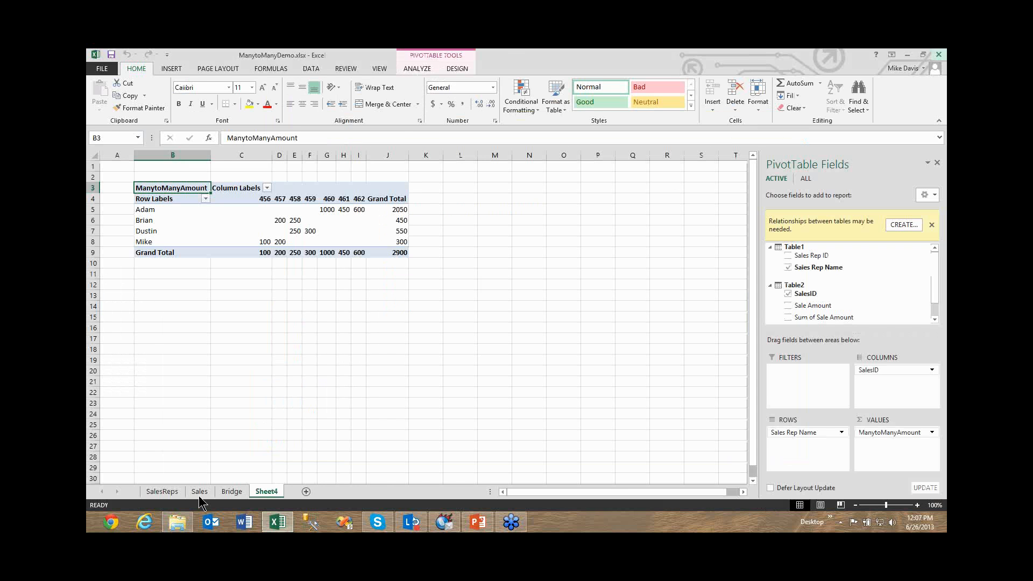
{"action": "left_click", "coordinate": [212, 487]}
{"action": "key", "text": "ctrl+Page_Up"}
{"action": "left_click", "coordinate": [196, 262]}
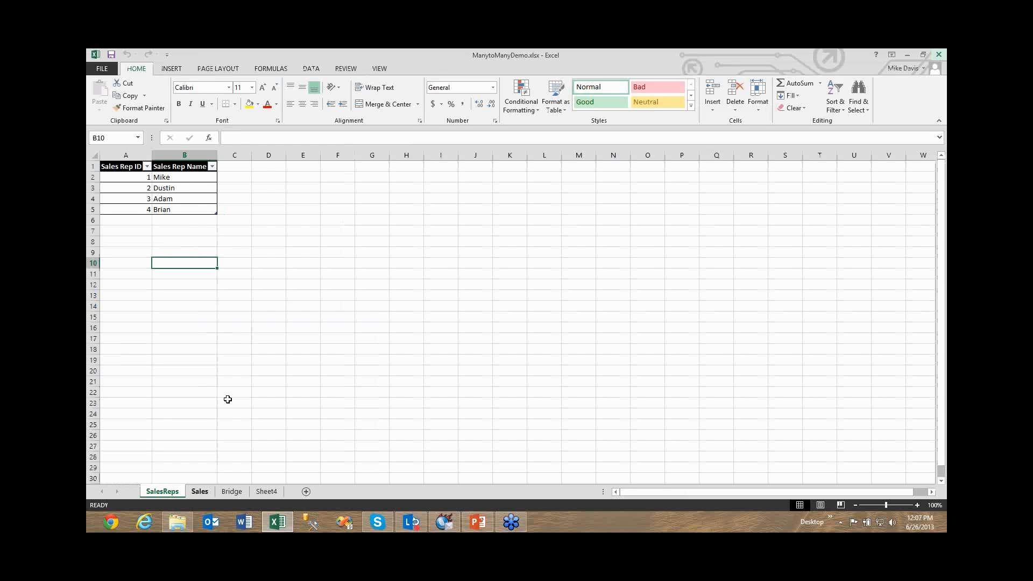
Bring up the Sales sheet and mark its Sale Amount rows with red pen strokes on a magnified view.
{"action": "key", "text": "ctrl+Page_Down"}
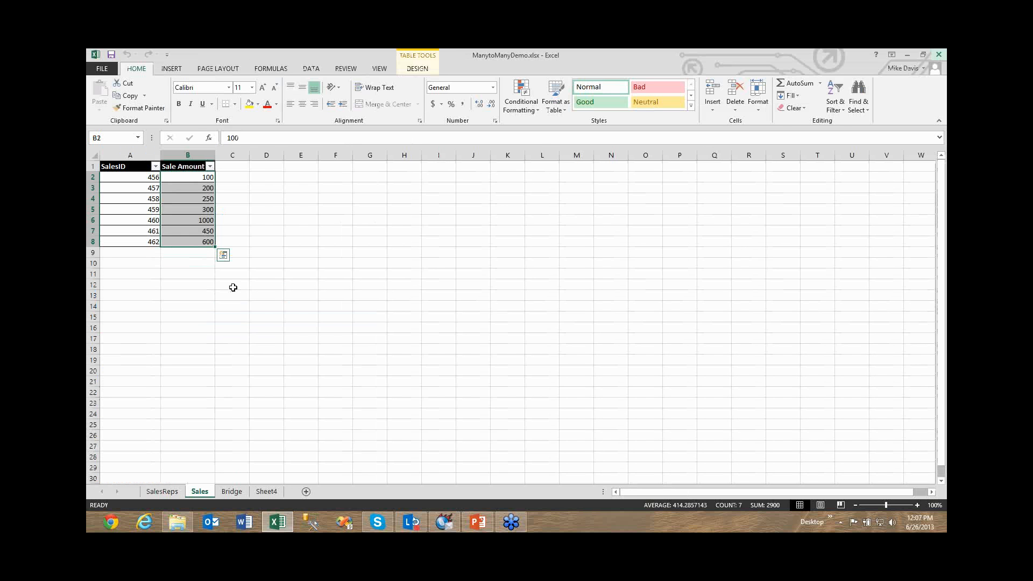
{"action": "left_click", "coordinate": [233, 287]}
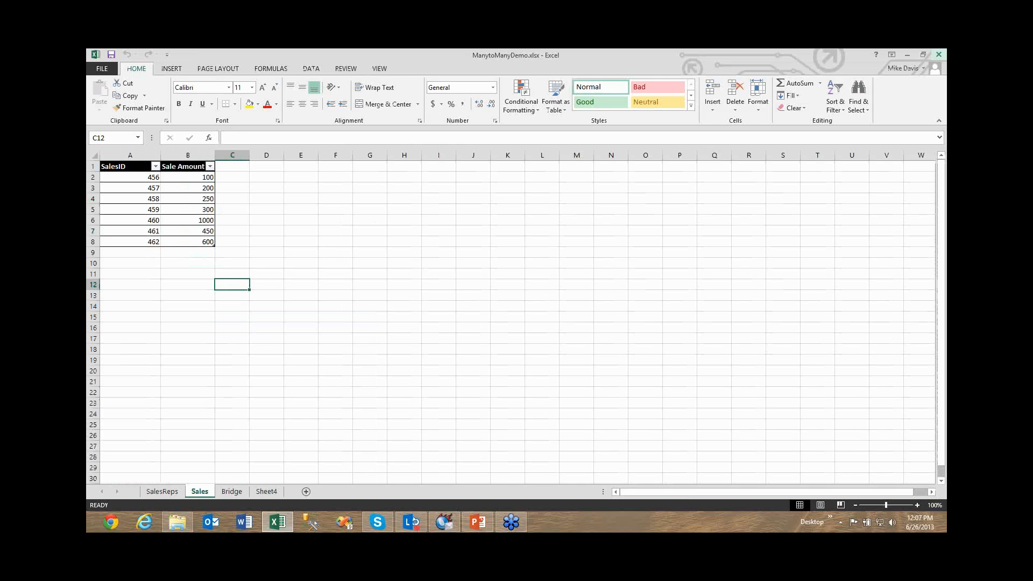
{"action": "key", "text": "ctrl+1"}
{"action": "left_click", "coordinate": [355, 130]}
{"action": "left_click_drag", "start_coordinate": [356, 130], "coordinate": [349, 129]}
{"action": "left_click_drag", "start_coordinate": [352, 153], "coordinate": [356, 156]}
{"action": "left_click", "coordinate": [351, 177]}
{"action": "left_click_drag", "start_coordinate": [347, 199], "coordinate": [347, 202]}
{"action": "left_click", "coordinate": [347, 233]}
{"action": "left_click", "coordinate": [348, 255]}
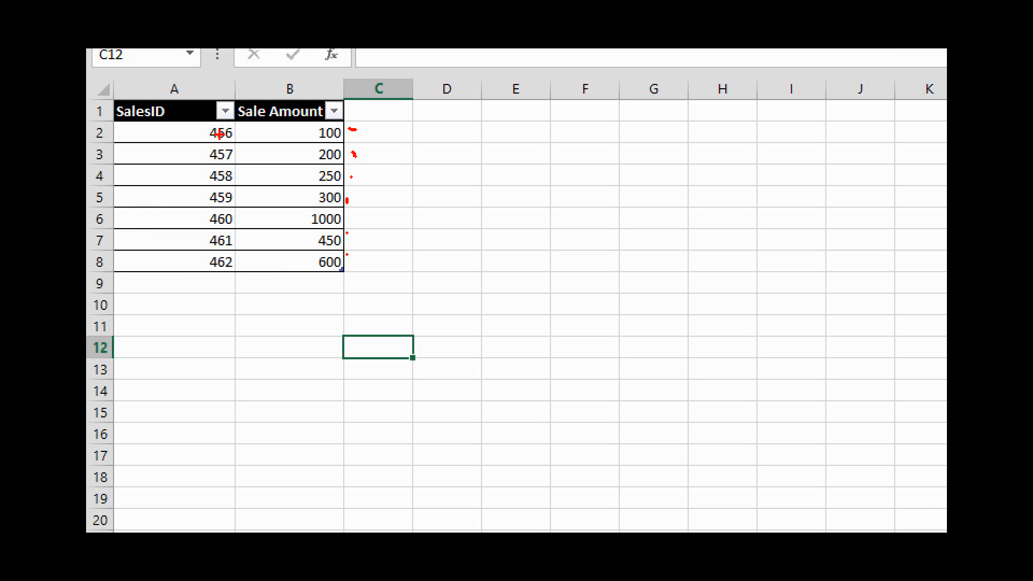
Mark the first SalesID and the blank area beside the sales rows with red pen strokes.
{"action": "left_click_drag", "start_coordinate": [225, 135], "coordinate": [231, 138]}
{"action": "key", "text": "XF86AudioMicMute"}
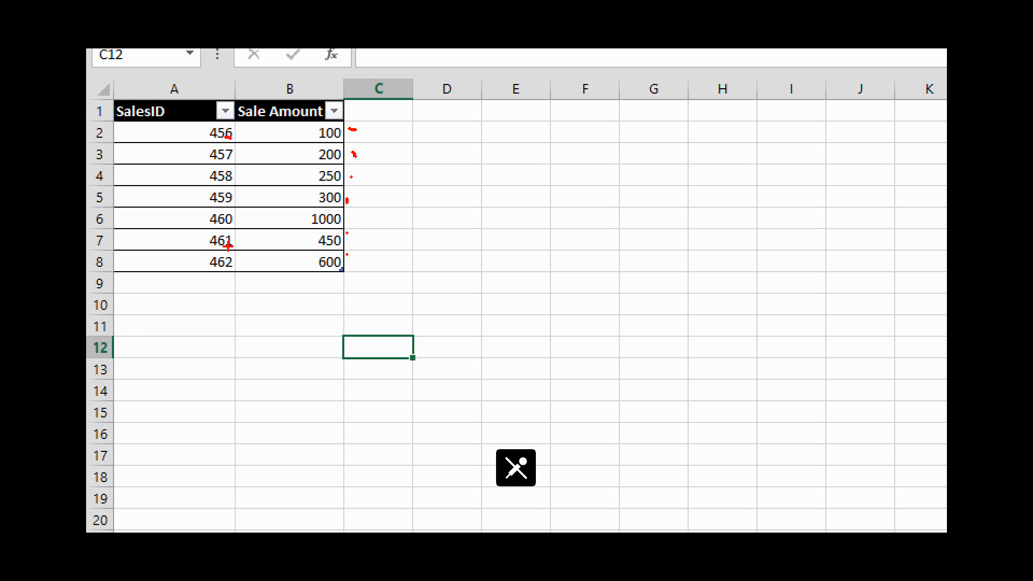
{"action": "key", "text": "XF86AudioMicMute"}
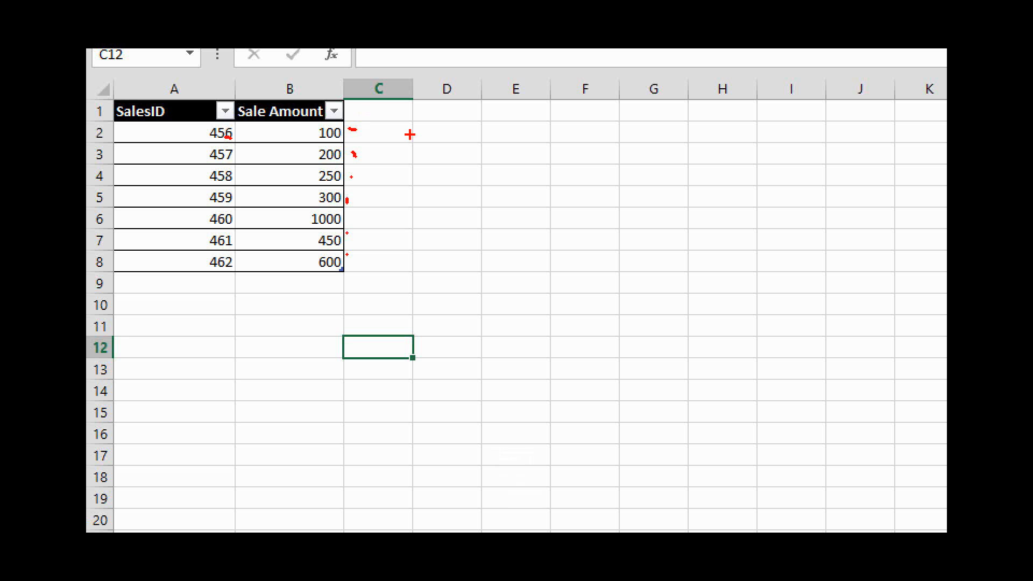
{"action": "mouse_move", "coordinate": [374, 119]}
{"action": "left_mouse_down"}
{"action": "mouse_move", "coordinate": [365, 117]}
{"action": "mouse_move", "coordinate": [386, 119]}
{"action": "mouse_move", "coordinate": [384, 132]}
{"action": "mouse_move", "coordinate": [401, 123]}
{"action": "mouse_move", "coordinate": [386, 143]}
{"action": "left_mouse_up"}
{"action": "left_click", "coordinate": [380, 153]}
{"action": "left_click", "coordinate": [381, 160]}
{"action": "left_click_drag", "start_coordinate": [385, 195], "coordinate": [376, 201]}
{"action": "left_click", "coordinate": [375, 217]}
{"action": "left_click_drag", "start_coordinate": [374, 230], "coordinate": [373, 247]}
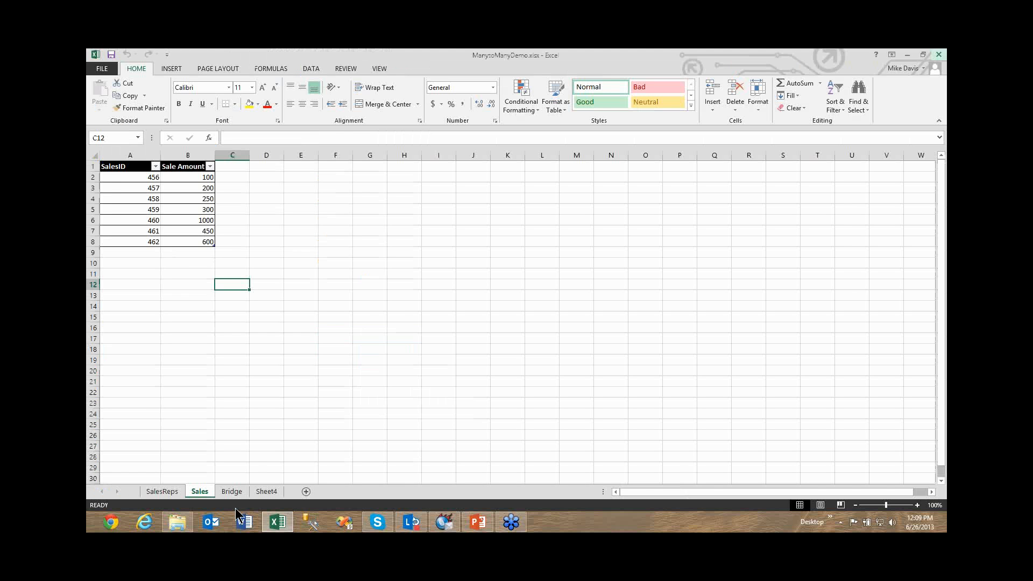
Show the Bridge sheet magnified and mark its SalesRepID and SalesID pairings, including the repeated SalesID 457.
{"action": "key", "text": "ctrl+Page_Down"}
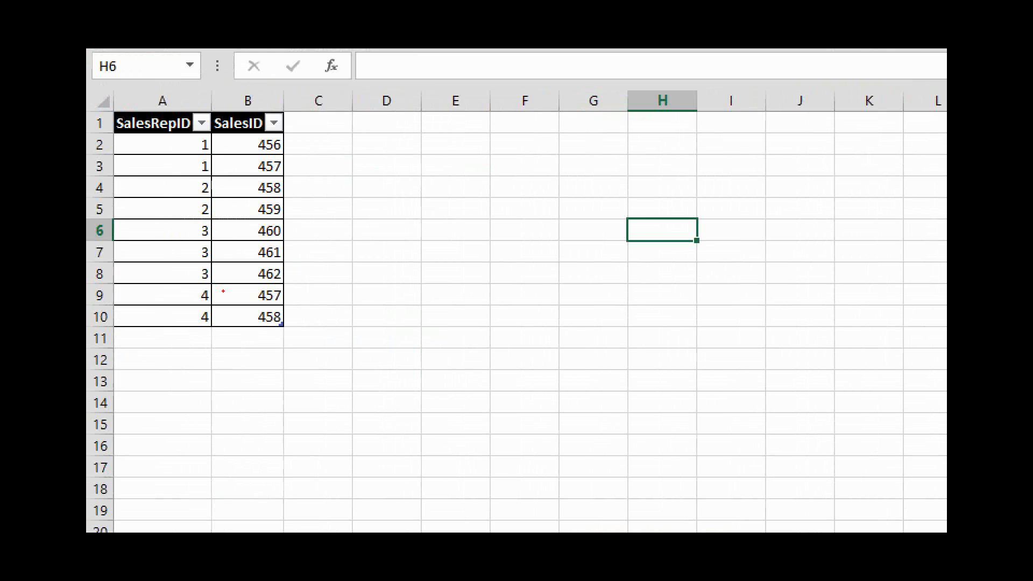
{"action": "mouse_move", "coordinate": [212, 136]}
{"action": "left_mouse_down"}
{"action": "mouse_move", "coordinate": [213, 170]}
{"action": "mouse_move", "coordinate": [255, 148]}
{"action": "left_mouse_up"}
{"action": "left_click", "coordinate": [247, 174]}
{"action": "left_click", "coordinate": [268, 305]}
{"action": "left_click_drag", "start_coordinate": [284, 297], "coordinate": [296, 298]}
{"action": "left_click_drag", "start_coordinate": [224, 294], "coordinate": [237, 293]}
{"action": "left_click_drag", "start_coordinate": [217, 167], "coordinate": [249, 175]}
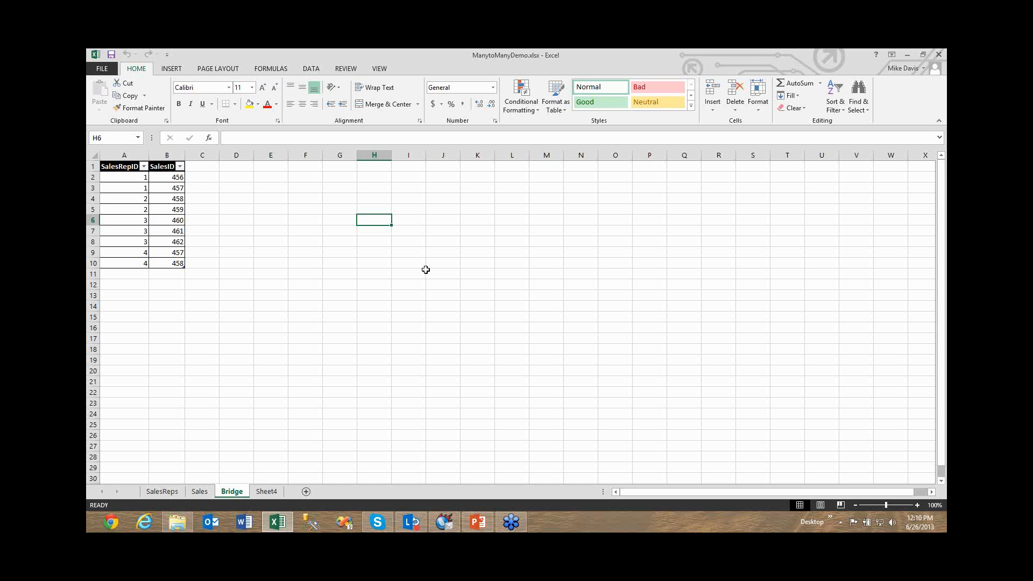
Check the Microsoft Office PowerPivot for Excel 2013 entry in the COM add-ins list and accept the list.
{"action": "left_click", "coordinate": [104, 69]}
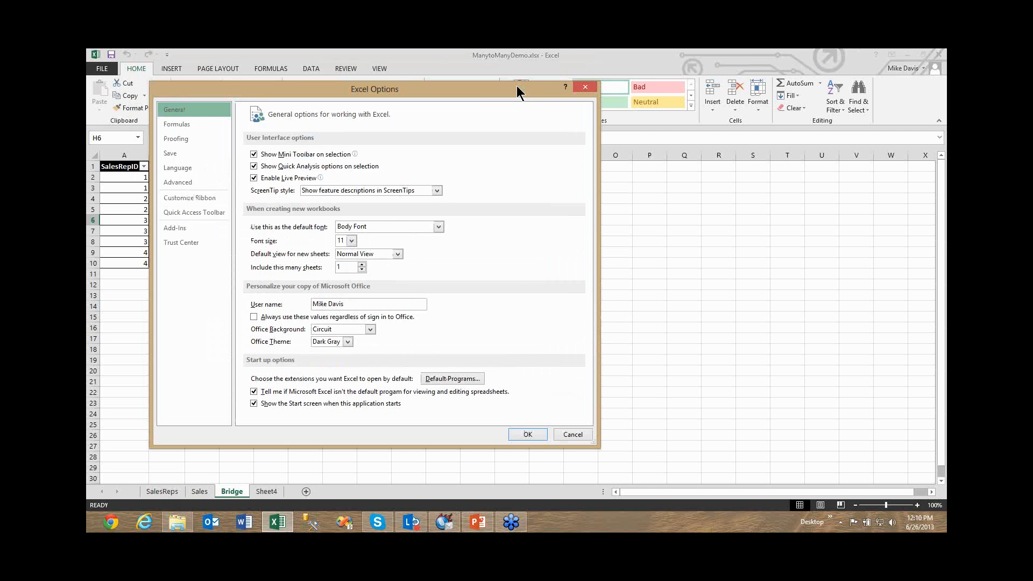
{"action": "left_click", "coordinate": [180, 228]}
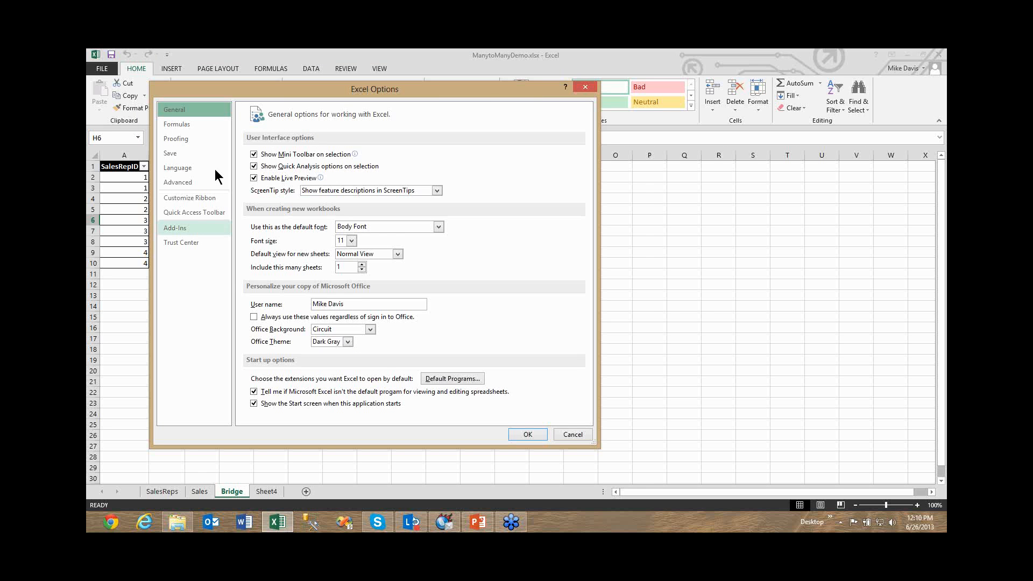
{"action": "left_click", "coordinate": [325, 411]}
{"action": "left_click", "coordinate": [323, 420]}
{"action": "left_click", "coordinate": [385, 415]}
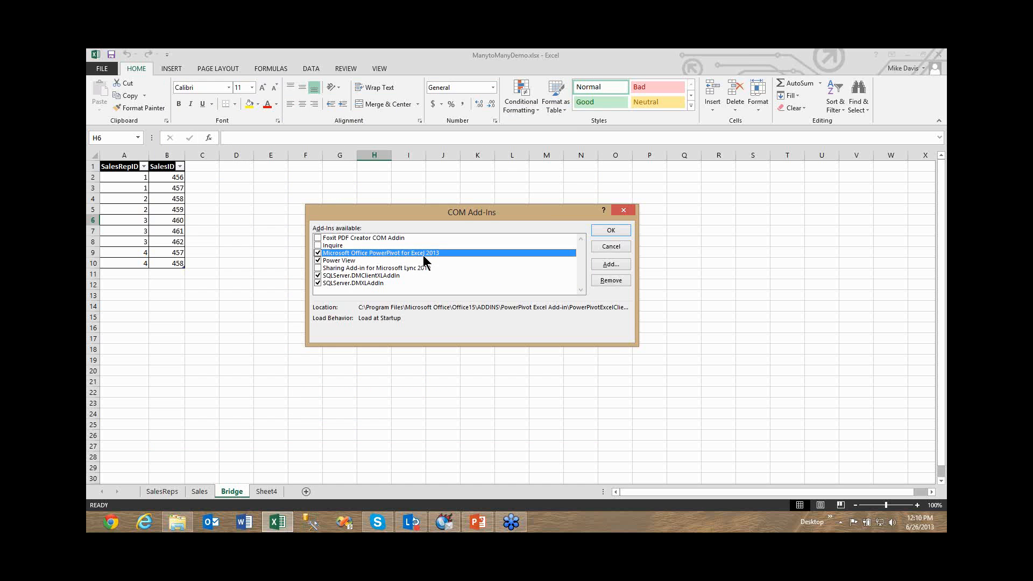
{"action": "left_click", "coordinate": [612, 230]}
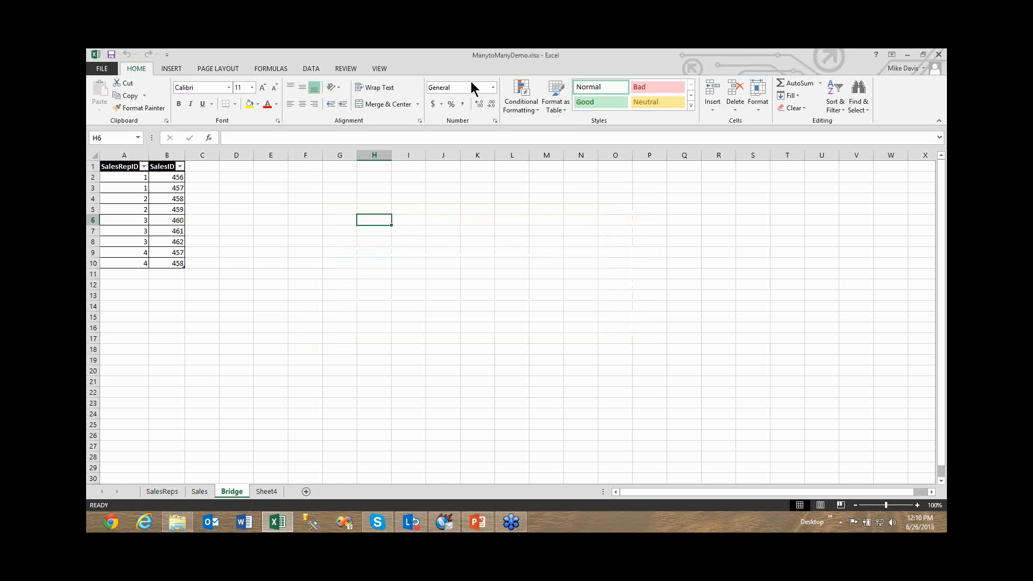
Disable the Microsoft Office PowerPivot for Excel 2013 COM add-in.
{"action": "left_click", "coordinate": [112, 71]}
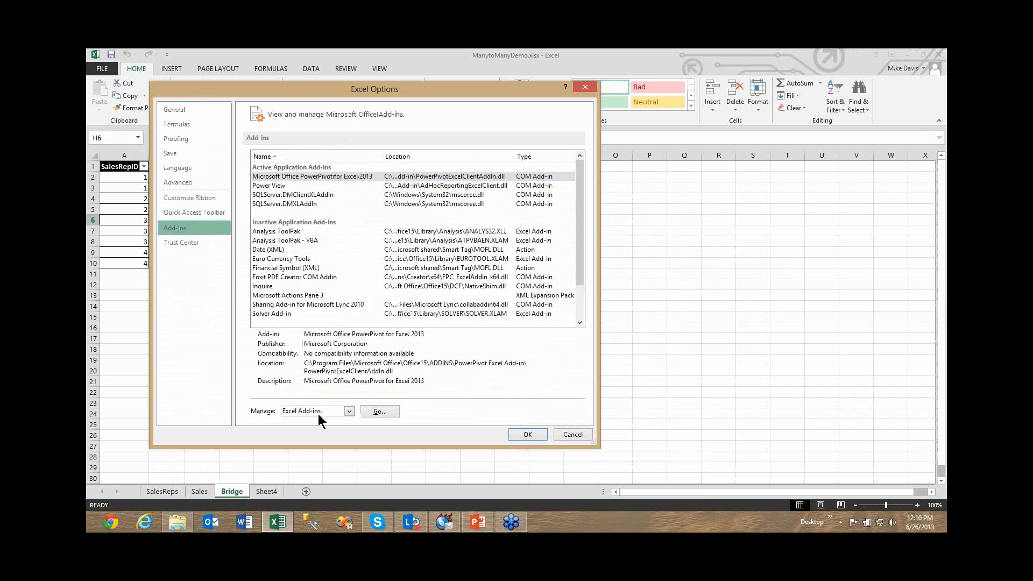
{"action": "left_click", "coordinate": [318, 412]}
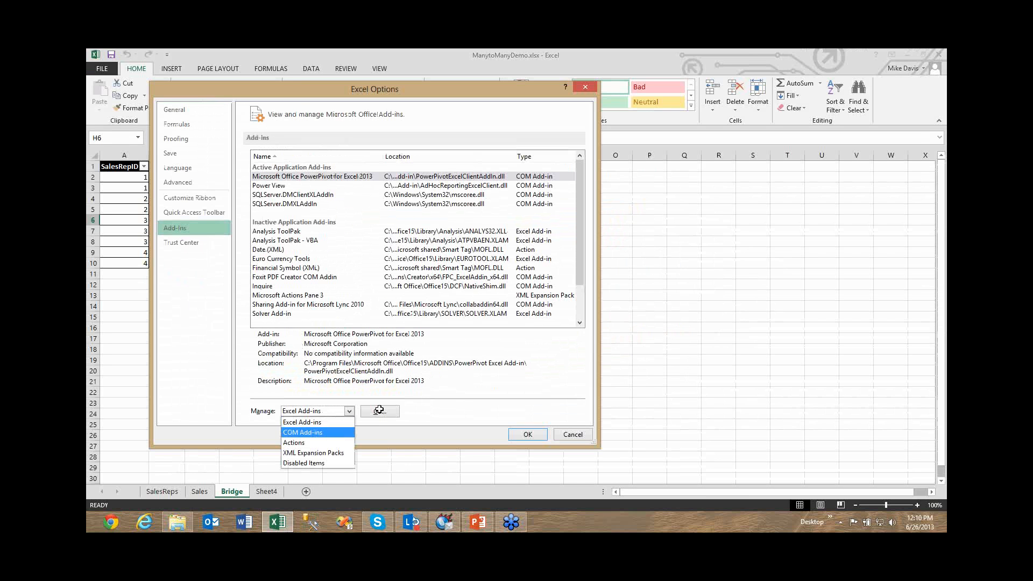
{"action": "left_click", "coordinate": [318, 432]}
{"action": "left_click", "coordinate": [380, 410]}
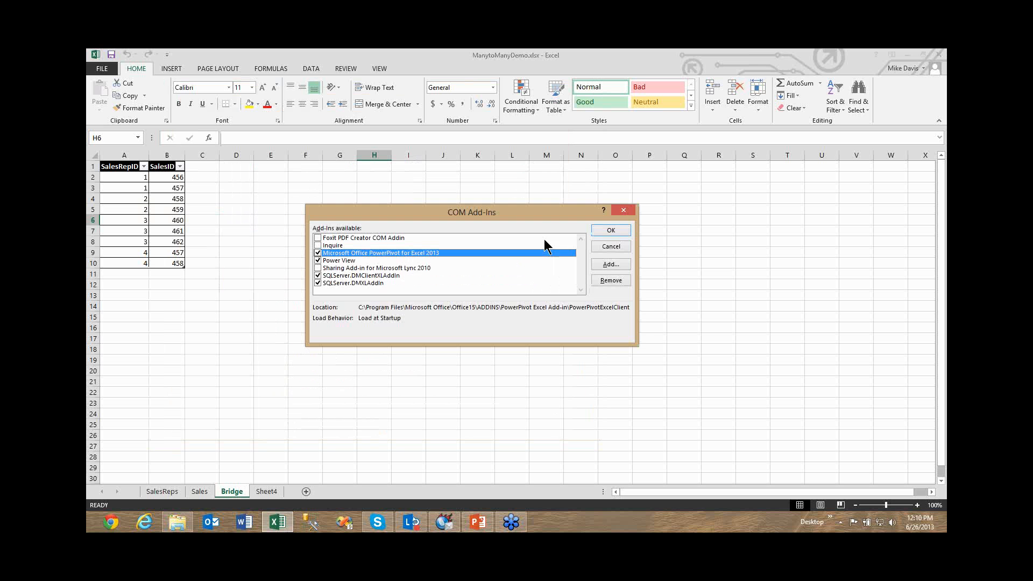
{"action": "left_click", "coordinate": [602, 231]}
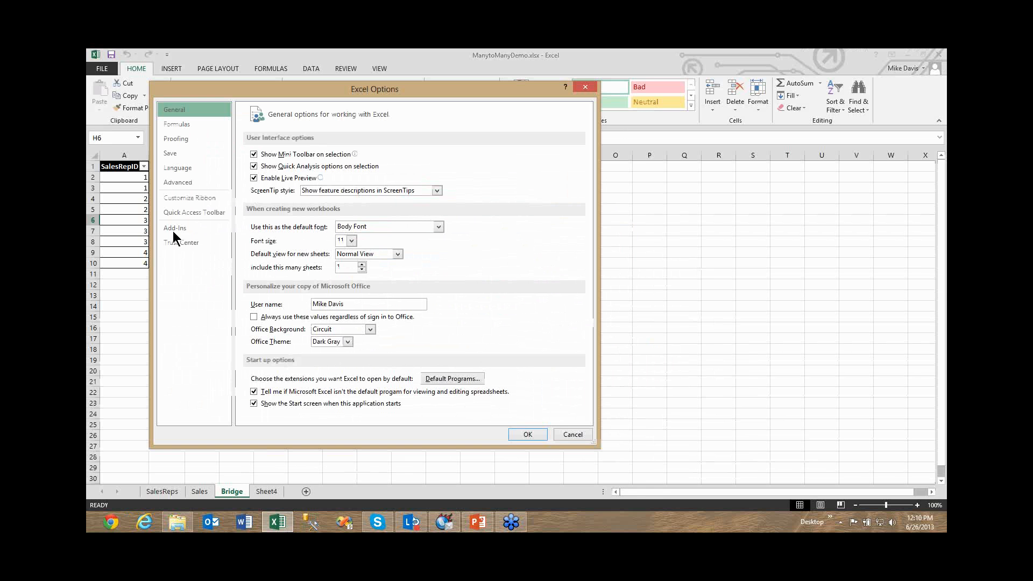
Enable the Microsoft Office PowerPivot for Excel 2013 COM add-in again.
{"action": "left_click", "coordinate": [173, 230]}
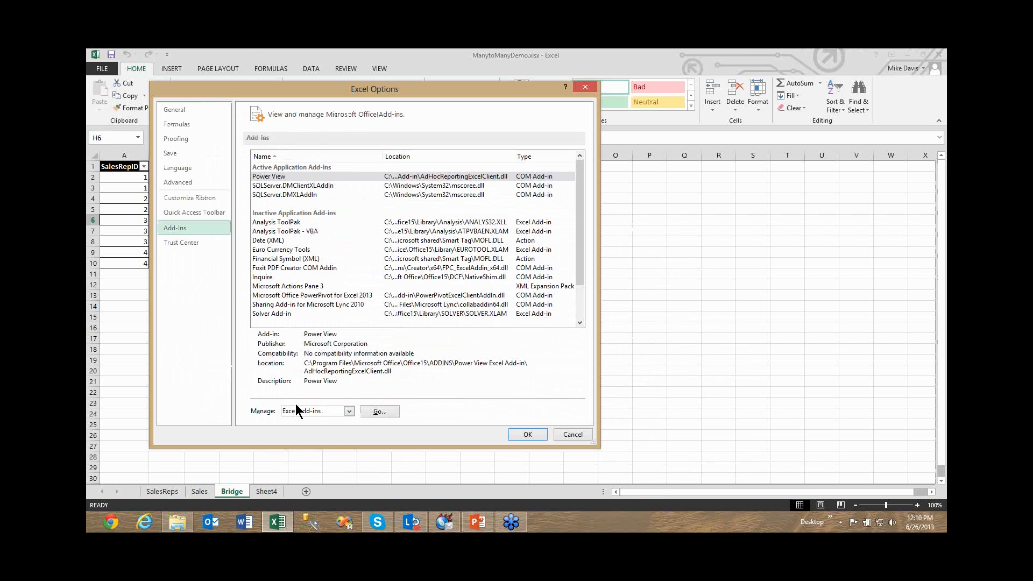
{"action": "left_click", "coordinate": [299, 412]}
{"action": "left_click", "coordinate": [303, 432]}
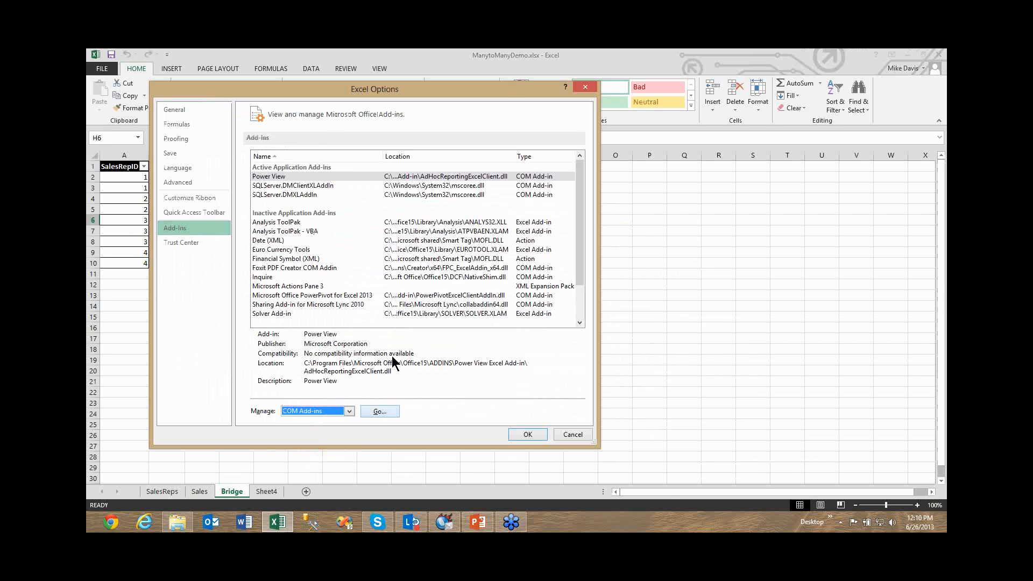
{"action": "left_click", "coordinate": [380, 411]}
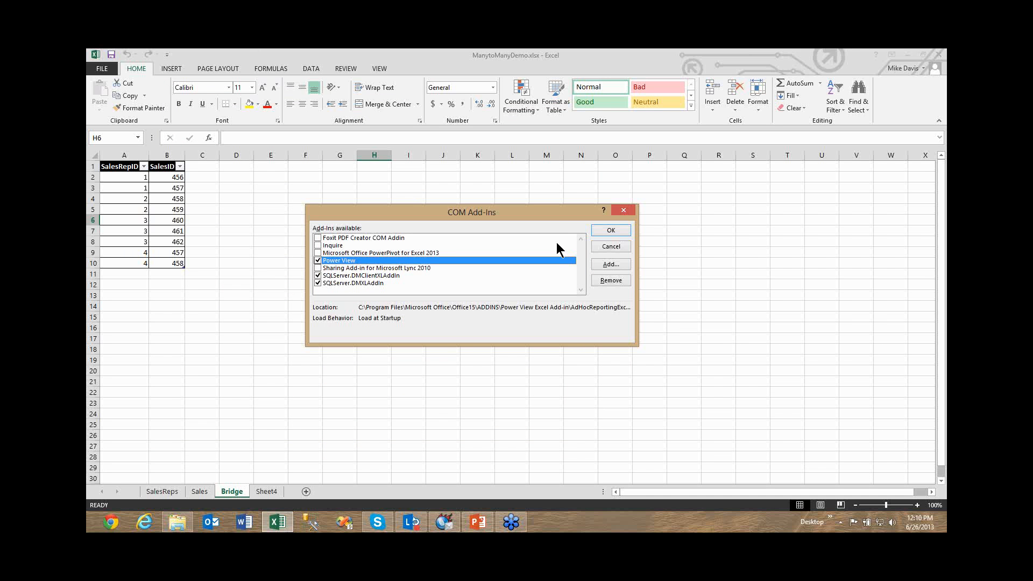
{"action": "left_click", "coordinate": [318, 253]}
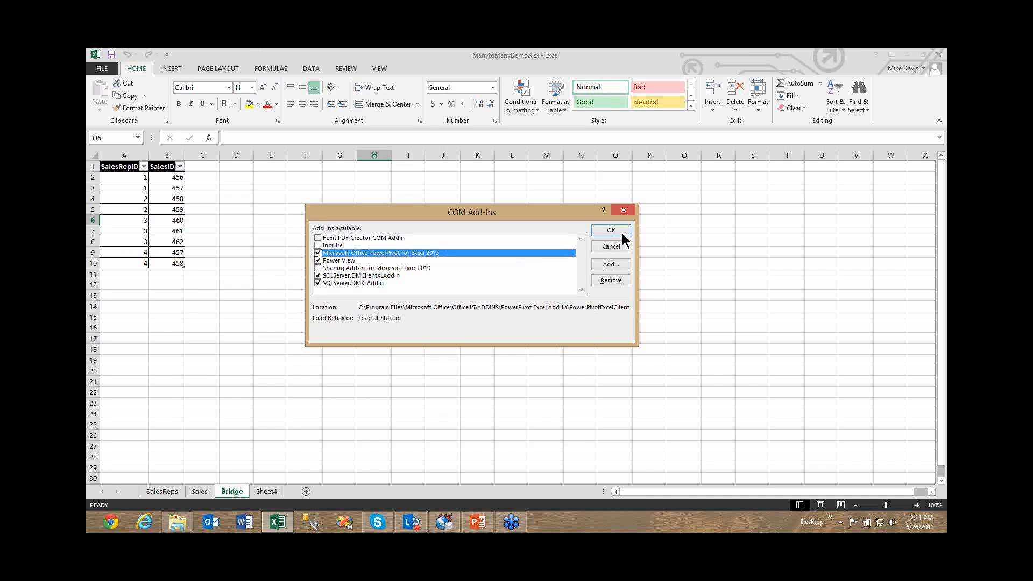
{"action": "left_click", "coordinate": [613, 231]}
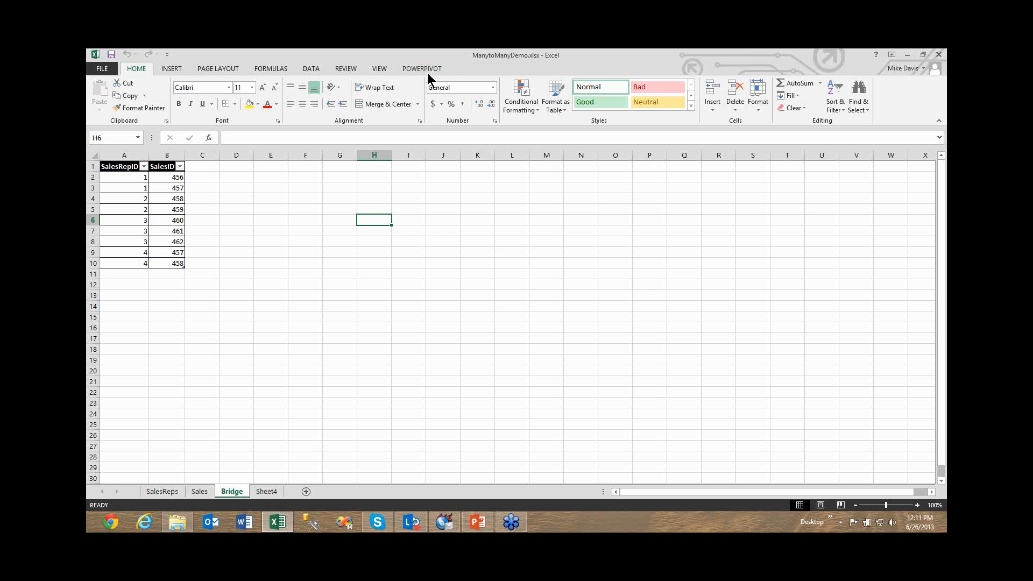
Open the workbook's PowerPivot data model and show its tables in diagram view.
{"action": "left_click", "coordinate": [424, 69]}
{"action": "left_click", "coordinate": [104, 94]}
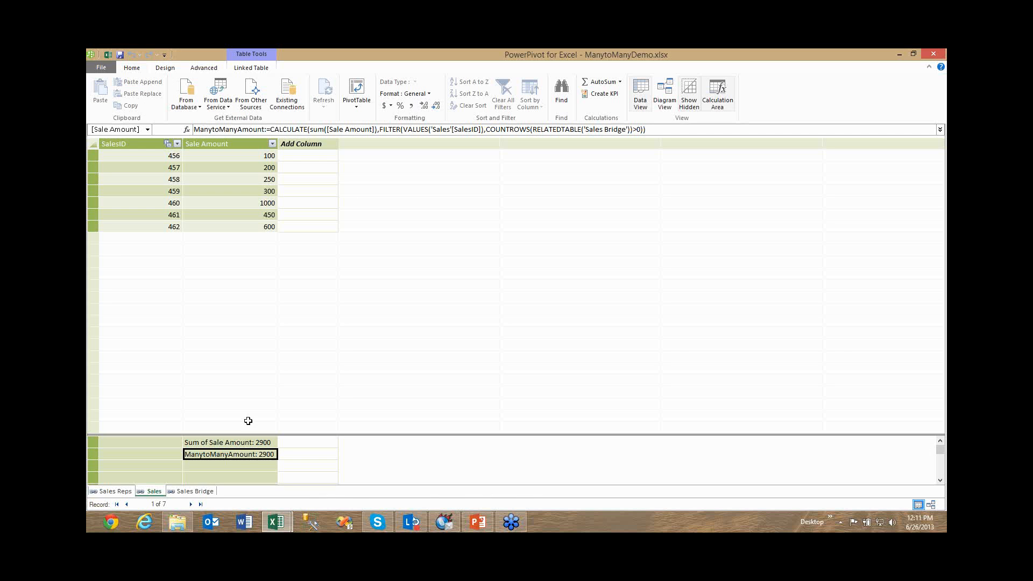
{"action": "left_click", "coordinate": [666, 105]}
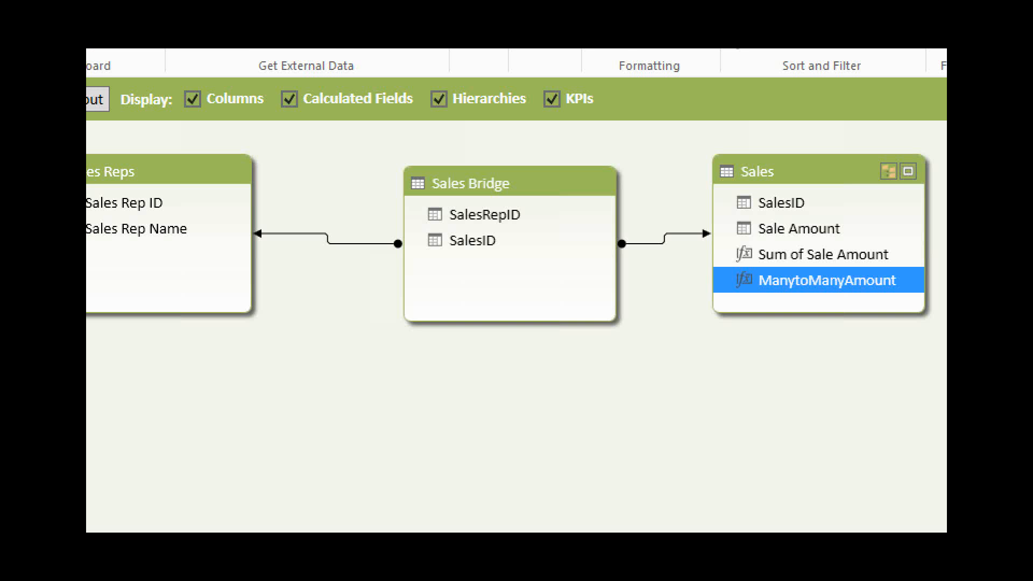
Magnify the diagram, circle the Sales table's title in red and write a $ above it.
{"action": "left_click", "coordinate": [365, 195]}
{"action": "left_click_drag", "start_coordinate": [507, 123], "coordinate": [480, 127]}
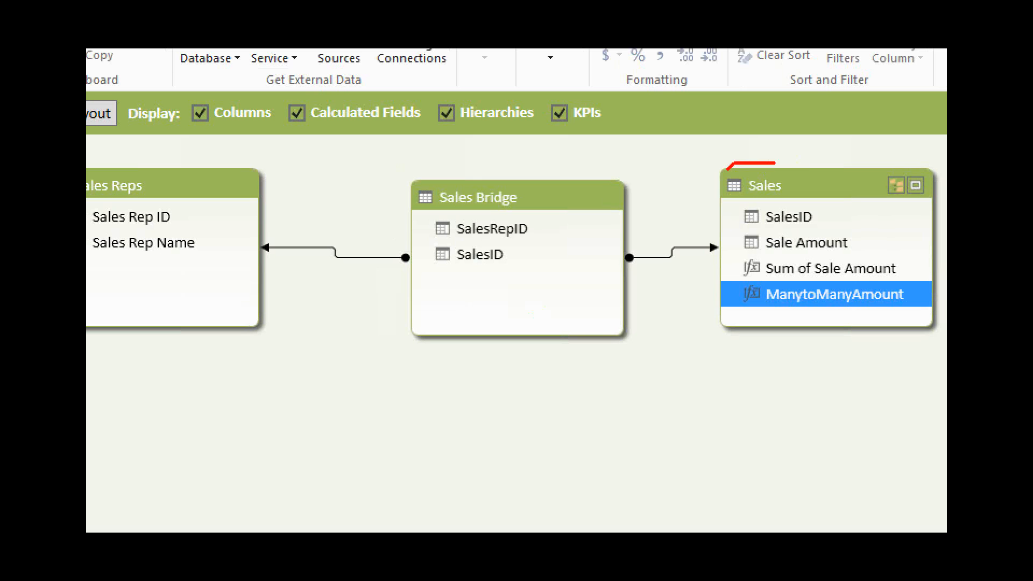
{"action": "left_click_drag", "start_coordinate": [775, 163], "coordinate": [771, 173]}
{"action": "left_click_drag", "start_coordinate": [602, 140], "coordinate": [601, 166]}
{"action": "type", "text": "$"}
{"action": "key", "text": "Escape"}
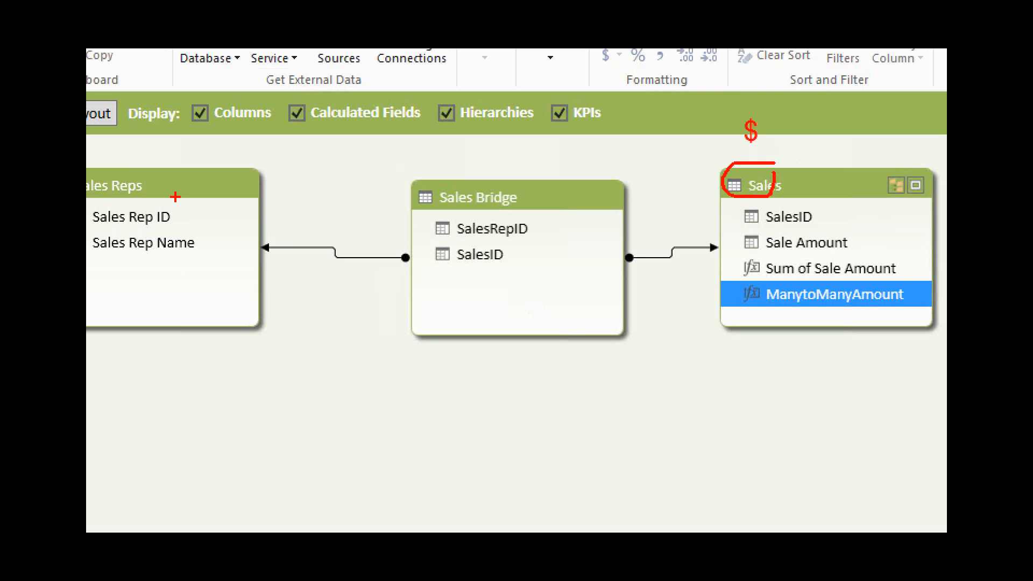
Underline Sales Rep Name and draw arrows along both relationships, with a dividing line through the Sales Bridge table.
{"action": "left_click_drag", "start_coordinate": [157, 256], "coordinate": [188, 258]}
{"action": "left_click_drag", "start_coordinate": [289, 271], "coordinate": [379, 271]}
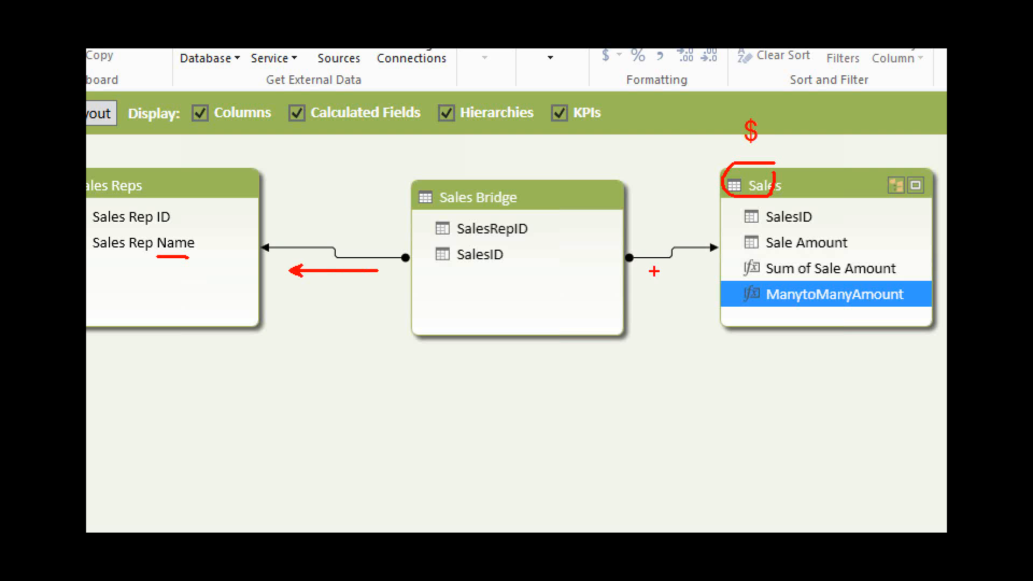
{"action": "left_click_drag", "start_coordinate": [705, 271], "coordinate": [638, 270]}
{"action": "left_click_drag", "start_coordinate": [530, 146], "coordinate": [520, 401]}
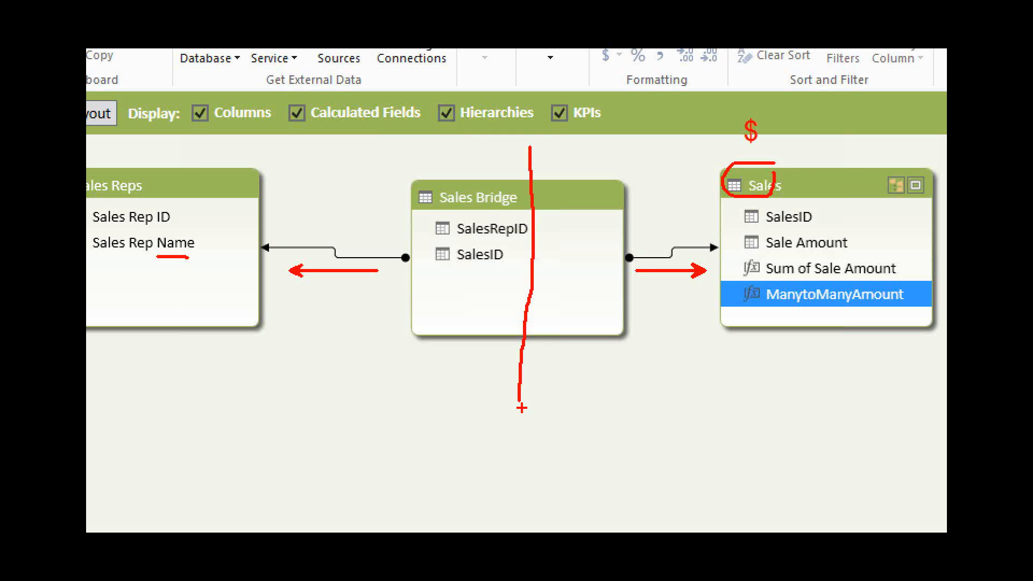
Clear the markings and frame Sales Bridge with Sales, then clear again and frame Sales Reps with Sales Bridge.
{"action": "key", "text": "e"}
{"action": "left_click_drag", "start_coordinate": [378, 146], "coordinate": [908, 347]}
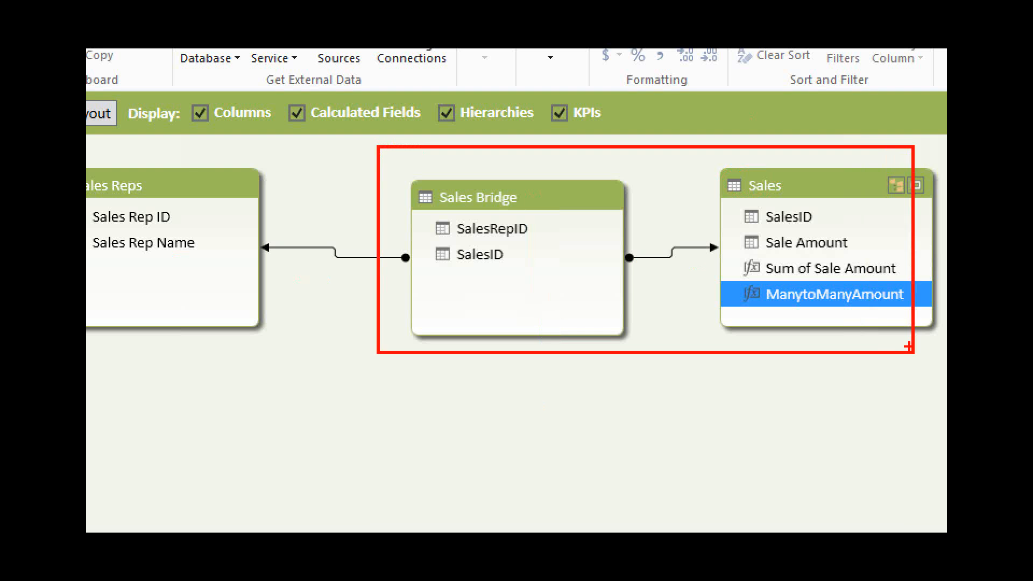
{"action": "key", "text": "e"}
{"action": "mouse_move", "coordinate": [117, 142]}
{"action": "left_mouse_down"}
{"action": "mouse_move", "coordinate": [87, 269]}
{"action": "mouse_move", "coordinate": [629, 380]}
{"action": "left_mouse_up"}
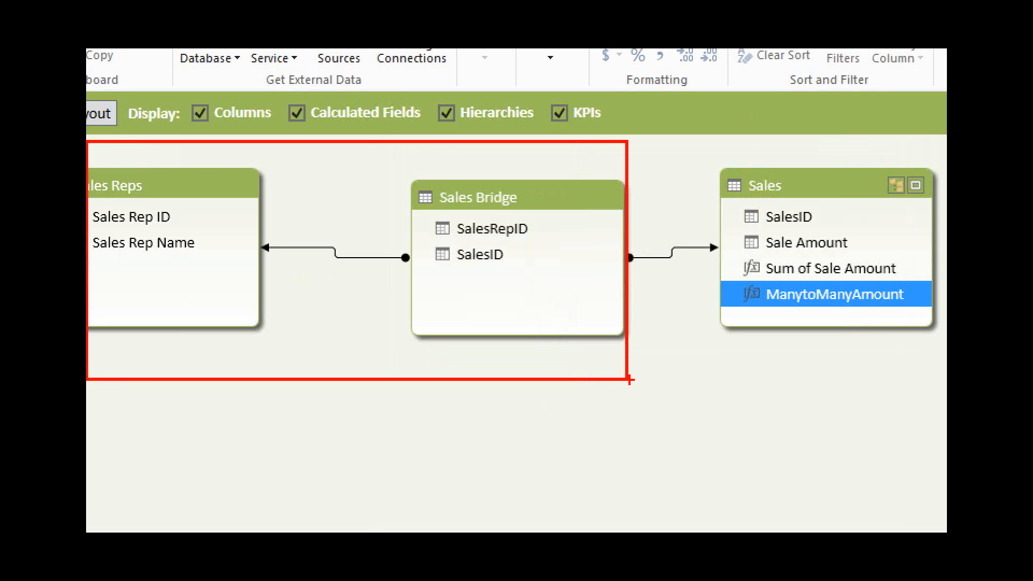
Clear the frame, draw a line from Sales Reps to Sales and put a cross below it.
{"action": "key", "text": "e"}
{"action": "mouse_move", "coordinate": [206, 344]}
{"action": "left_mouse_down"}
{"action": "mouse_move", "coordinate": [438, 466]}
{"action": "mouse_move", "coordinate": [739, 326]}
{"action": "left_mouse_up"}
{"action": "left_click_drag", "start_coordinate": [446, 439], "coordinate": [515, 496]}
{"action": "left_click_drag", "start_coordinate": [496, 449], "coordinate": [459, 505]}
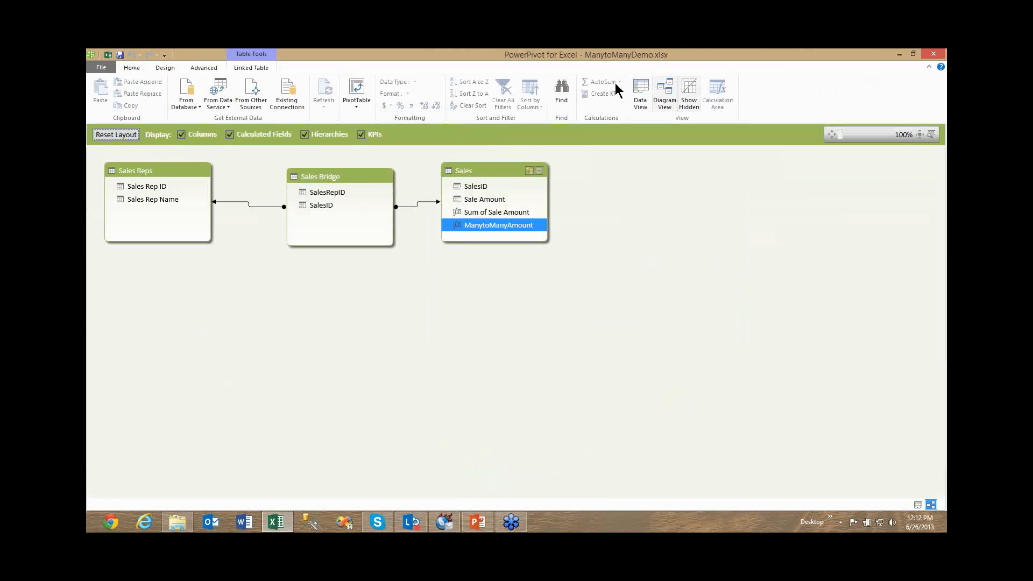
Return to the data view and highlight the Sum of Sale Amount calculated field and its SUM([Sale Amount]) formula.
{"action": "left_click", "coordinate": [641, 94]}
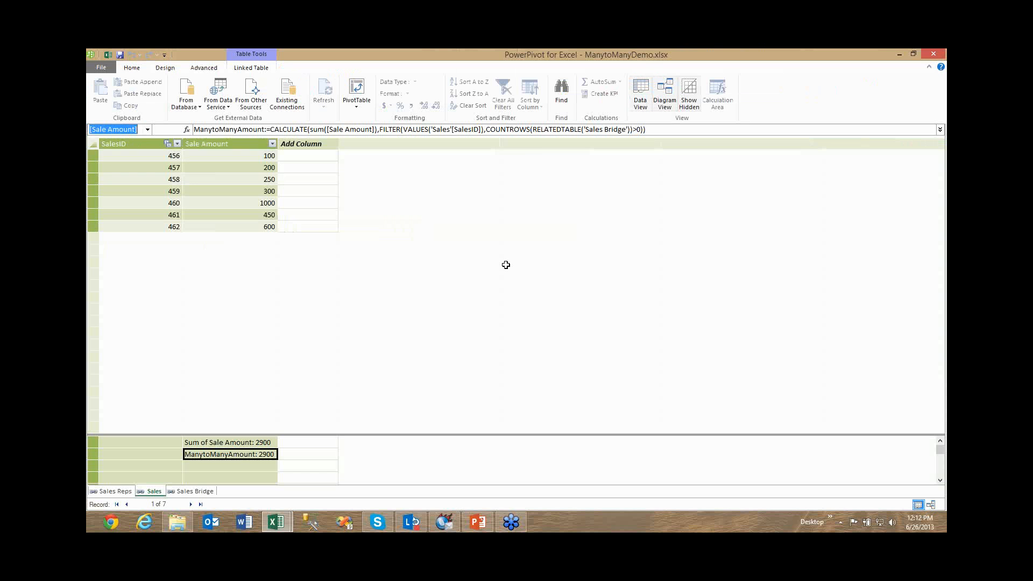
{"action": "left_click", "coordinate": [257, 442]}
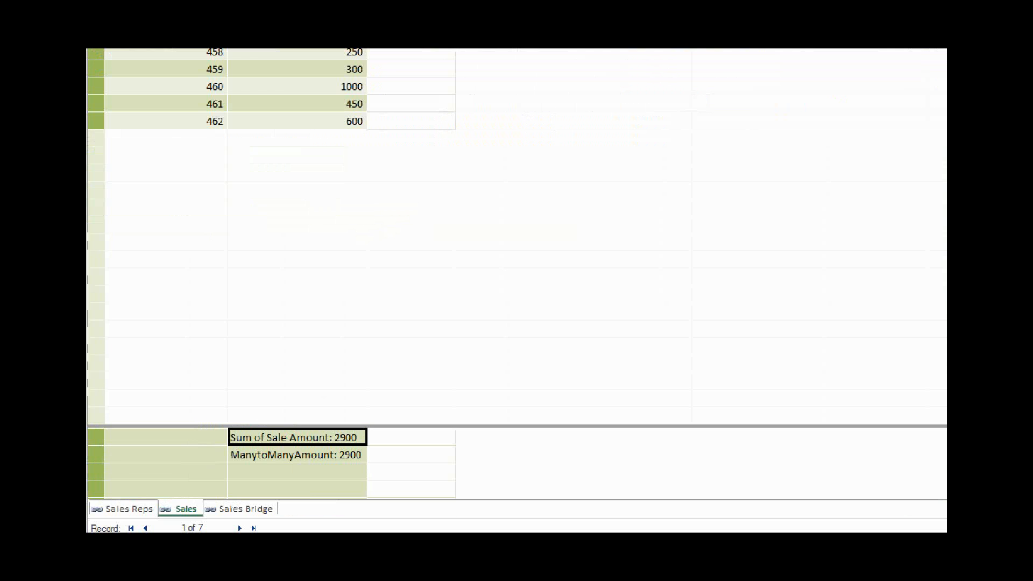
{"action": "left_click", "coordinate": [407, 371]}
{"action": "left_click_drag", "start_coordinate": [368, 424], "coordinate": [388, 408]}
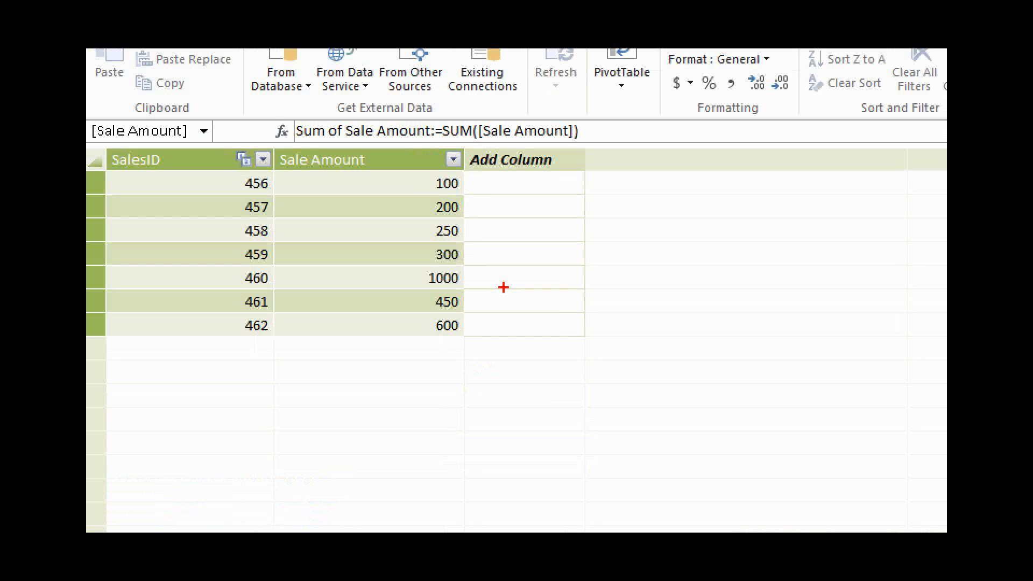
{"action": "left_click_drag", "start_coordinate": [310, 142], "coordinate": [600, 141]}
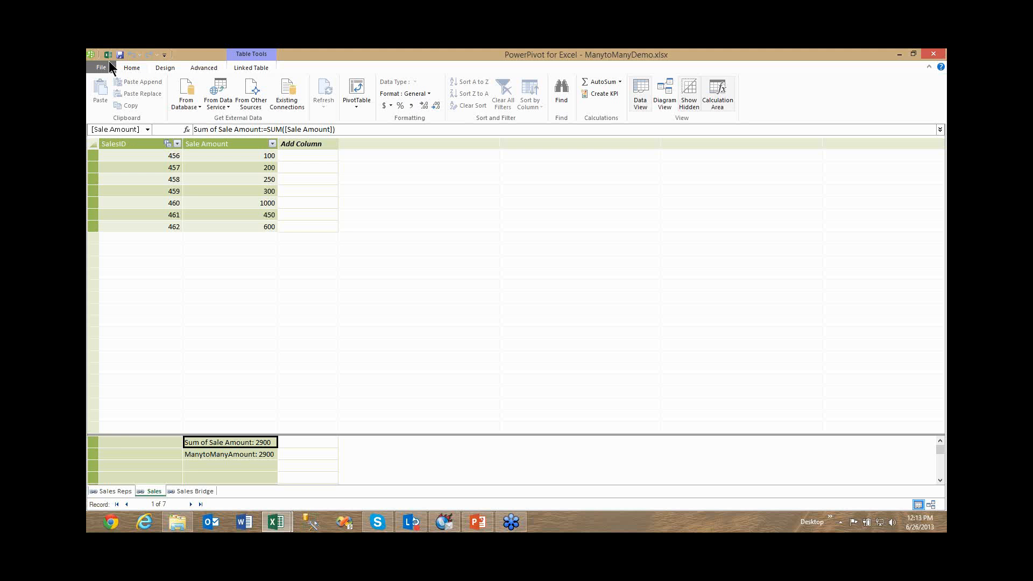
Return to the workbook and rebuild the PivotTable with Sales Rep Name in rows and Sum of Sale Amount in values.
{"action": "left_click", "coordinate": [110, 55]}
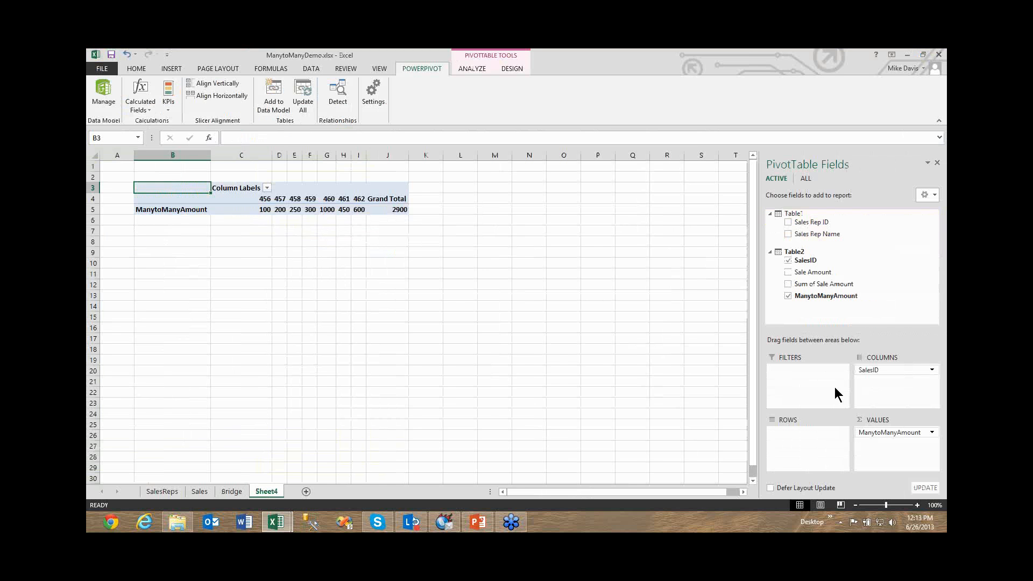
{"action": "left_click_drag", "start_coordinate": [889, 433], "coordinate": [661, 367]}
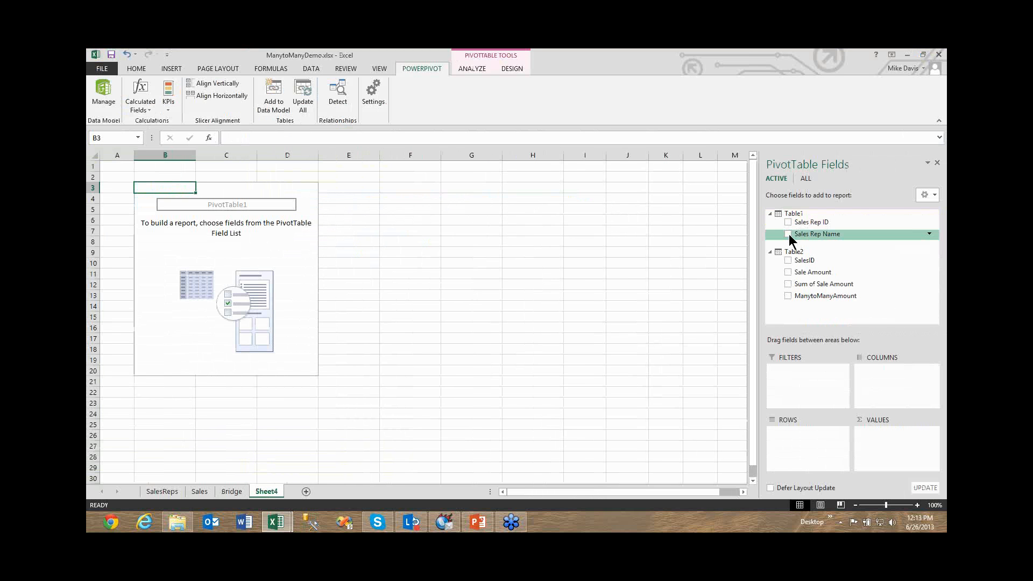
{"action": "left_click", "coordinate": [788, 234]}
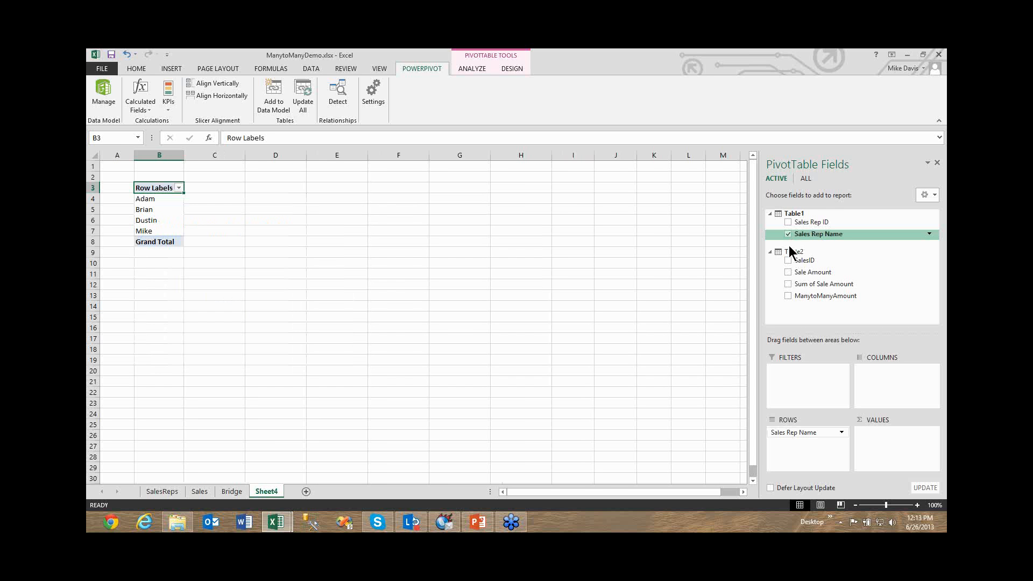
{"action": "left_click", "coordinate": [788, 284]}
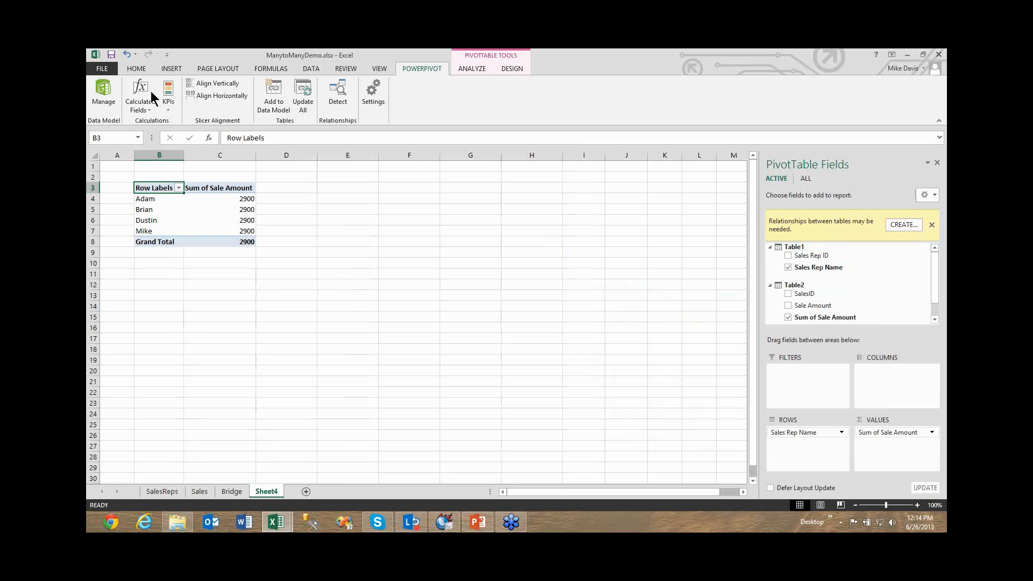
Open the data model, select the ManytoManyAmount calculated field and expand the formula area.
{"action": "left_click", "coordinate": [100, 95]}
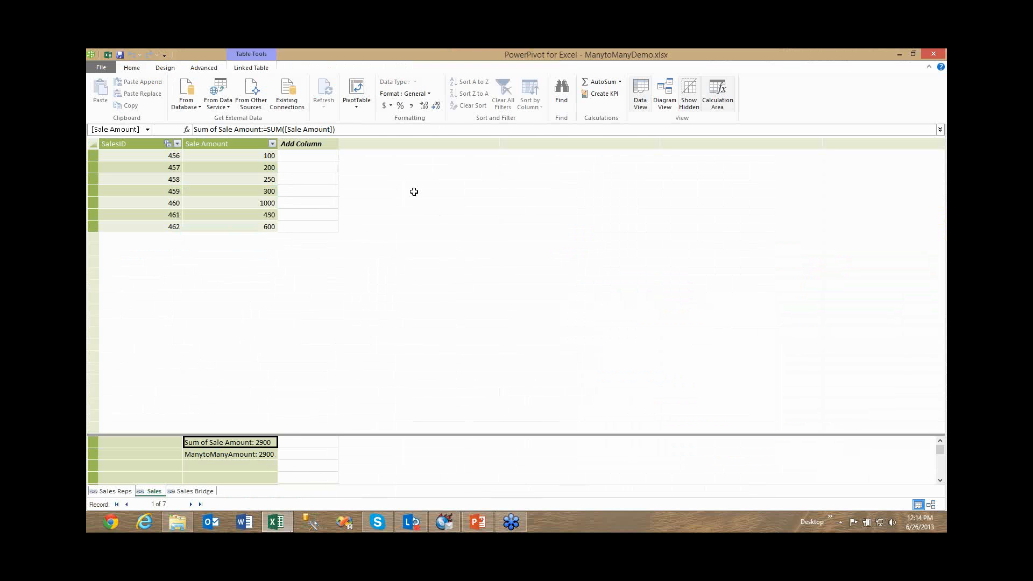
{"action": "key", "text": "Down"}
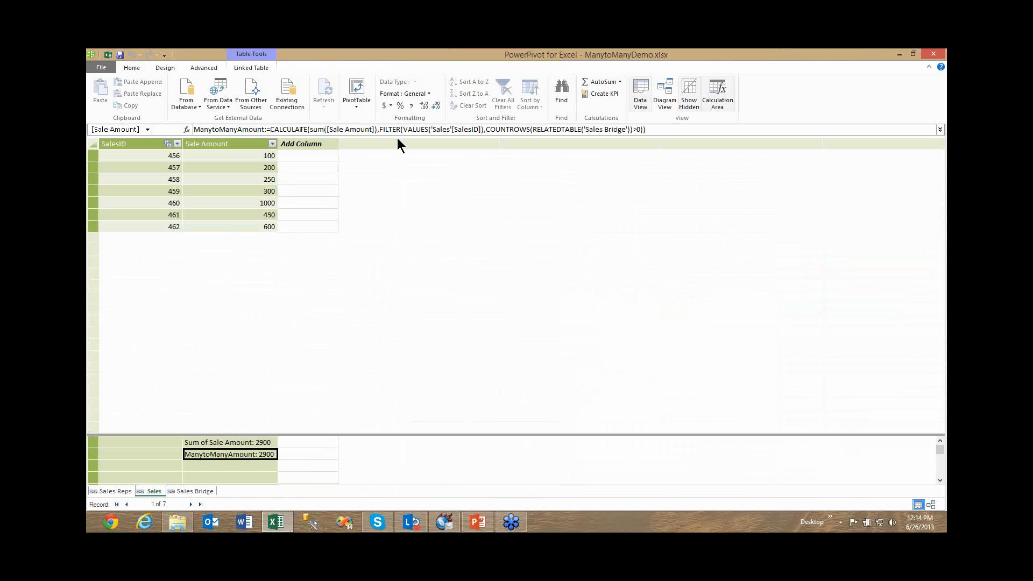
{"action": "left_click", "coordinate": [397, 138]}
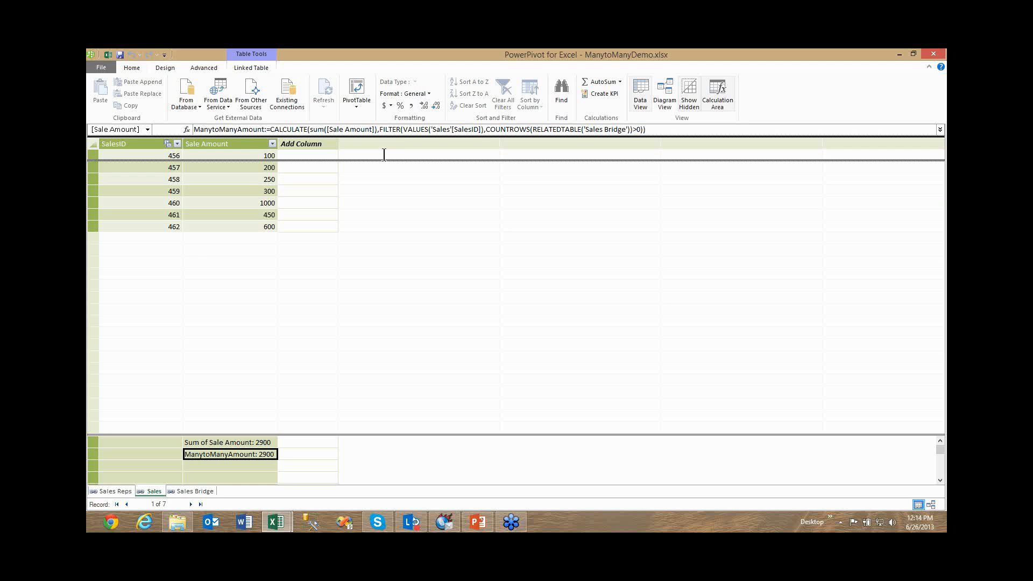
{"action": "left_click", "coordinate": [384, 132]}
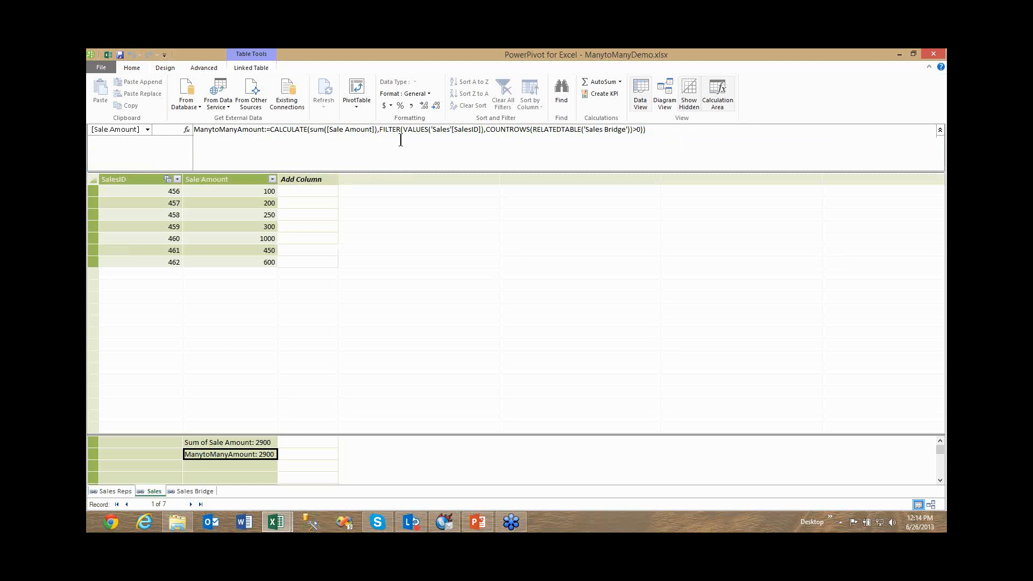
Break the ManytoManyAmount formula onto new lines before FILTER and before COUNTROWS.
{"action": "left_click", "coordinate": [398, 139]}
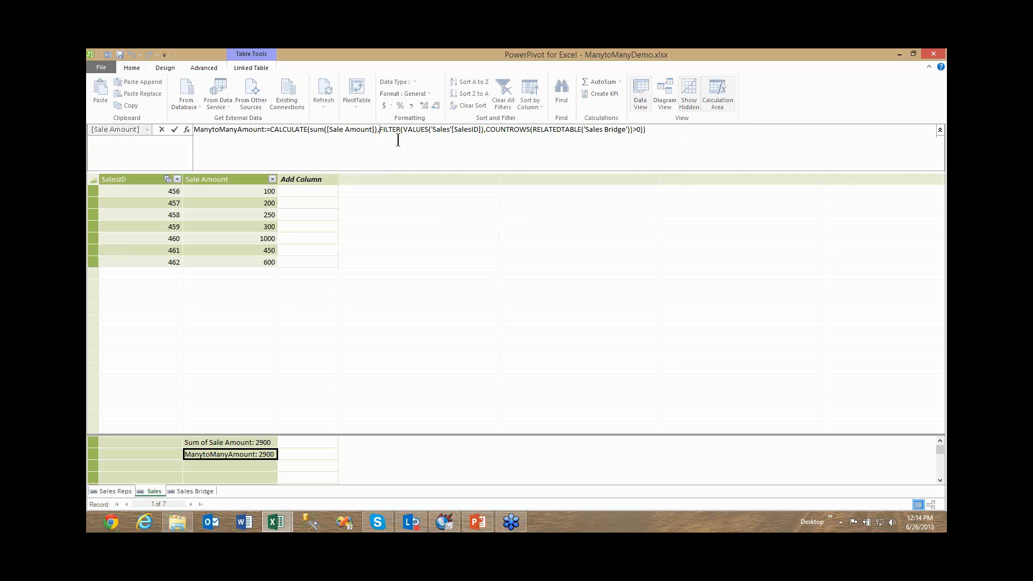
{"action": "key", "text": "alt+Return"}
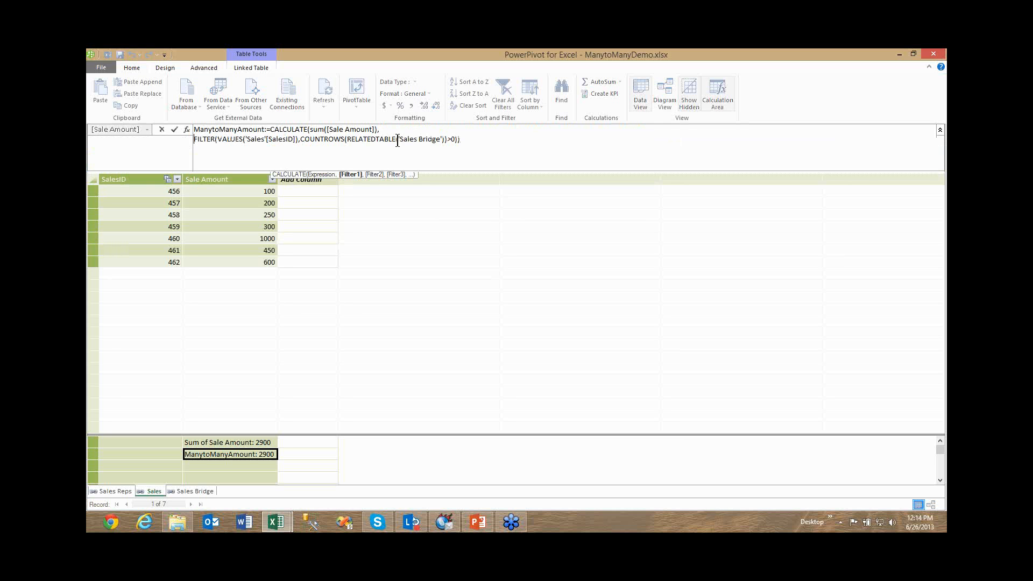
{"action": "left_click", "coordinate": [299, 139]}
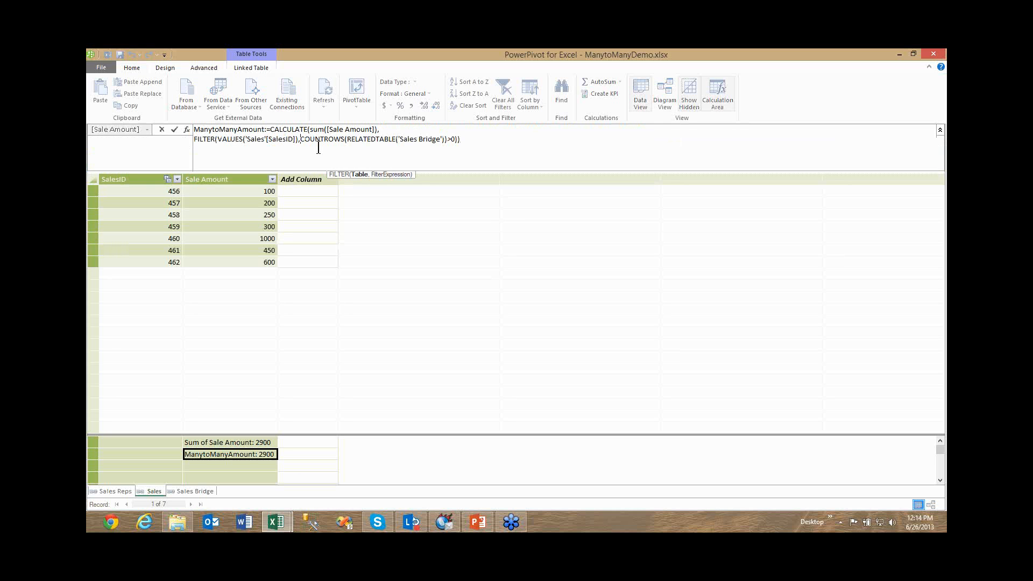
{"action": "key", "text": "alt+Return"}
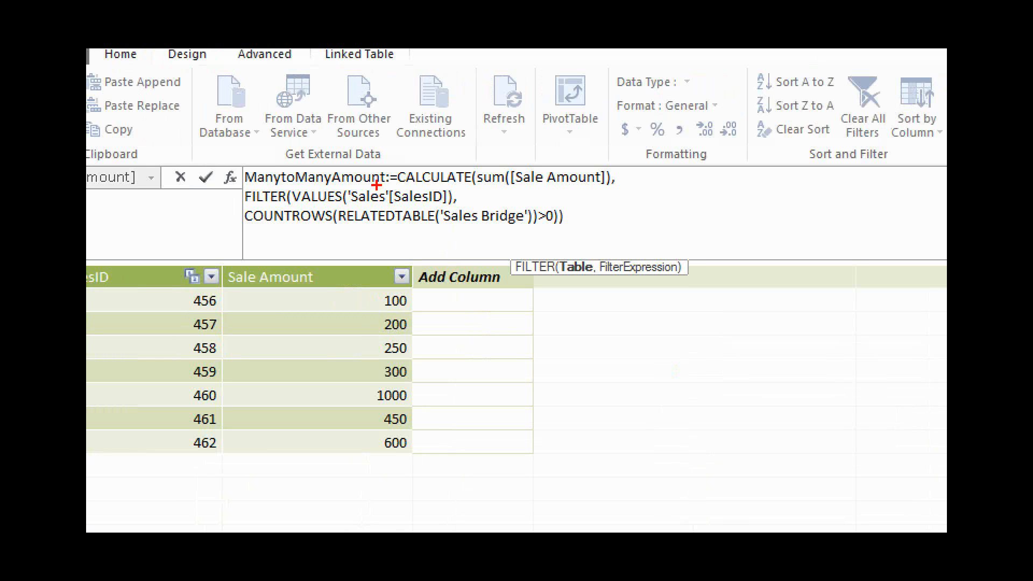
Zoom in on the formula and underline CALCULATE, sum([Sale Amount]), FILTER(VALUES('Sales'[SalesID])), COUNTROWS and 'Sales Bridge'.
{"action": "left_click_drag", "start_coordinate": [422, 186], "coordinate": [455, 186]}
{"action": "left_click", "coordinate": [255, 208]}
{"action": "left_click", "coordinate": [272, 230]}
{"action": "left_click_drag", "start_coordinate": [483, 189], "coordinate": [617, 193]}
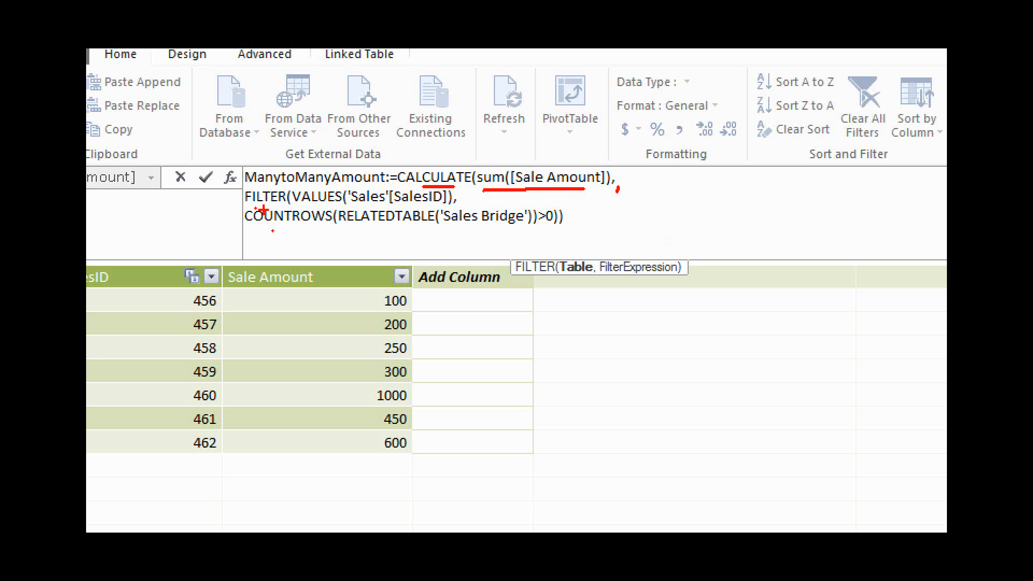
{"action": "left_click_drag", "start_coordinate": [263, 210], "coordinate": [437, 204]}
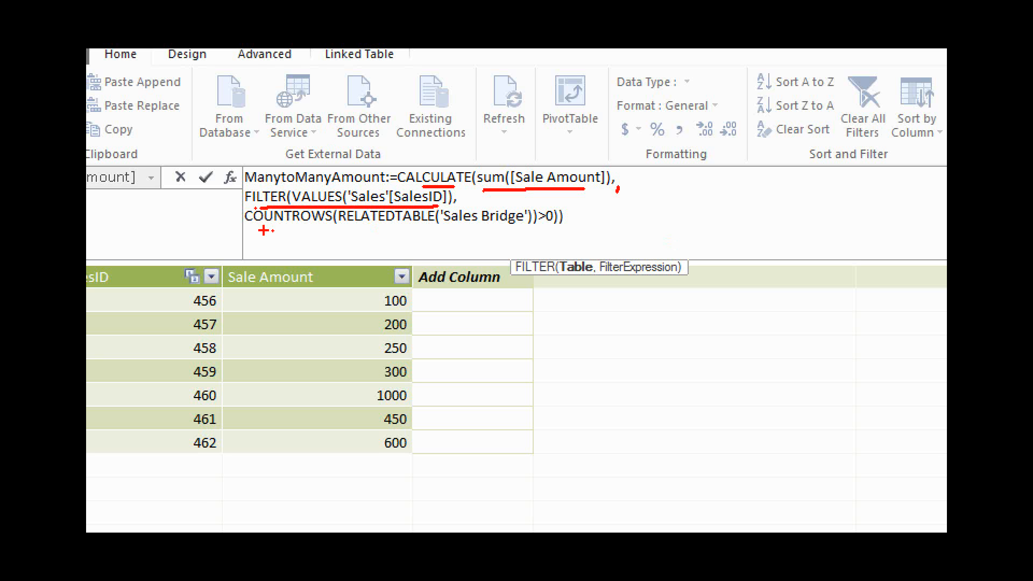
{"action": "left_click_drag", "start_coordinate": [428, 231], "coordinate": [526, 232]}
{"action": "left_click_drag", "start_coordinate": [263, 230], "coordinate": [307, 230]}
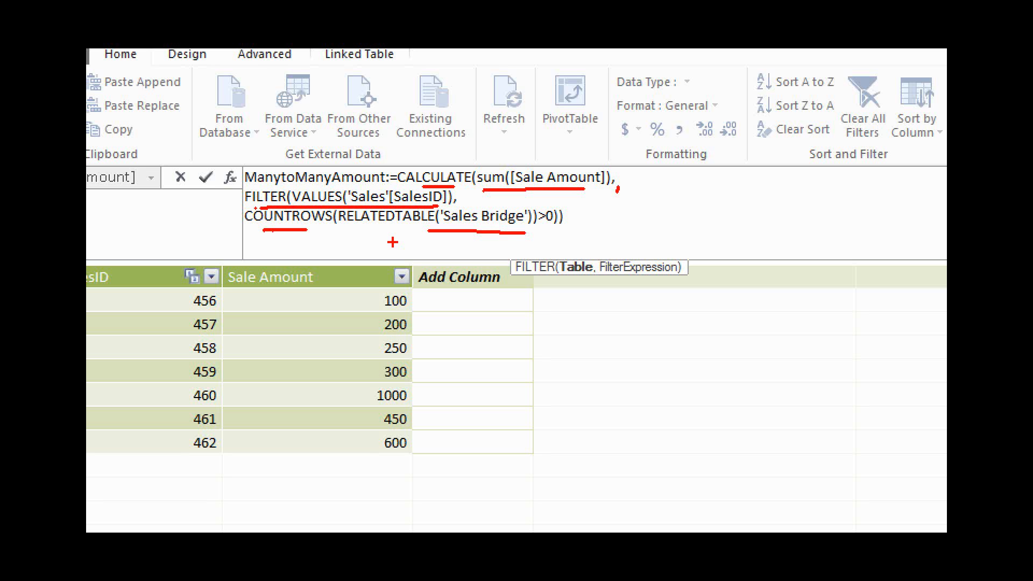
{"action": "left_click", "coordinate": [545, 231]}
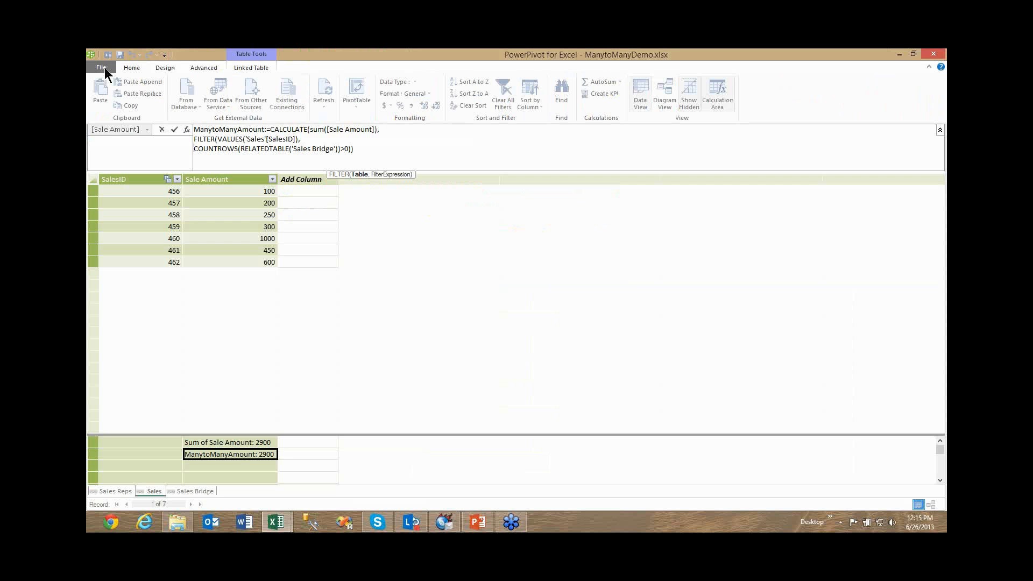
Return to the workbook and replace Sum of Sale Amount with ManytoManyAmount in the PivotTable values.
{"action": "left_click", "coordinate": [104, 68]}
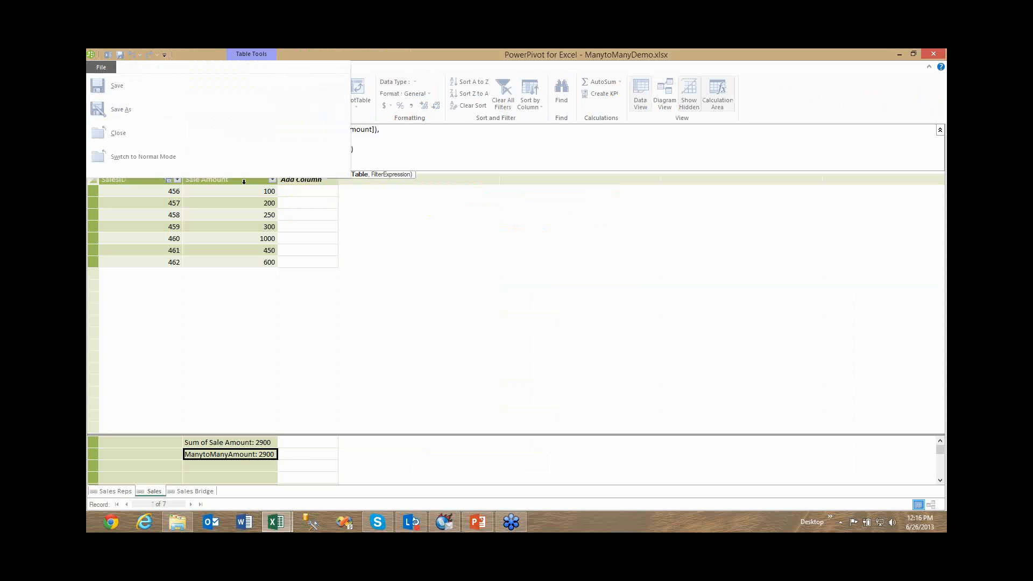
{"action": "left_click", "coordinate": [109, 54]}
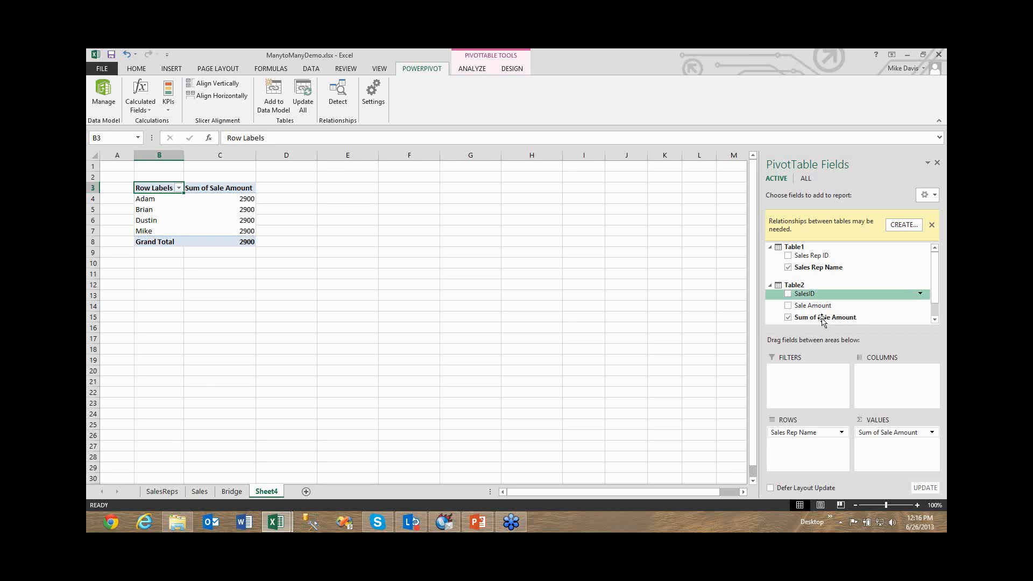
{"action": "left_click", "coordinate": [788, 317]}
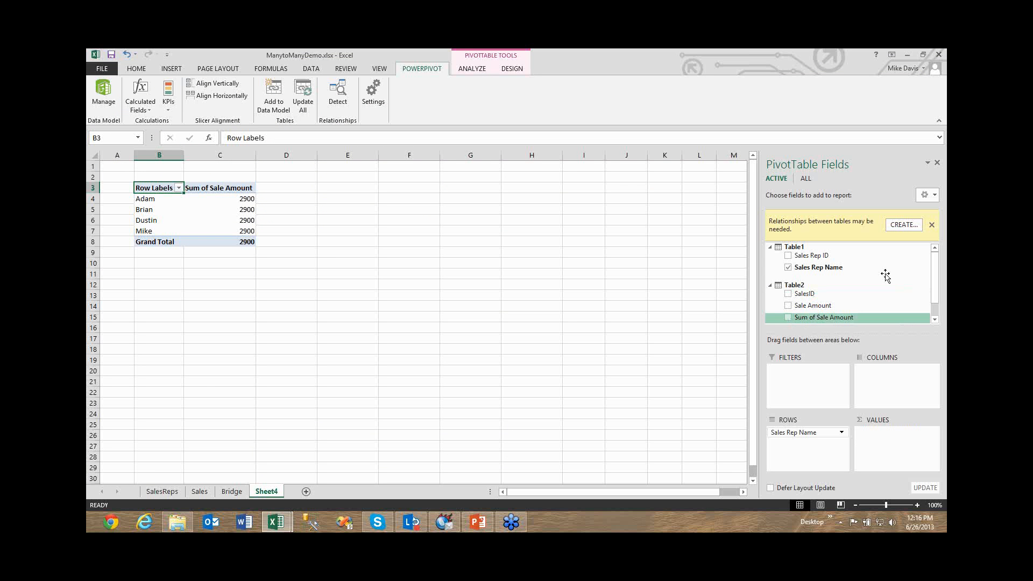
{"action": "left_click_drag", "start_coordinate": [796, 300], "coordinate": [866, 444]}
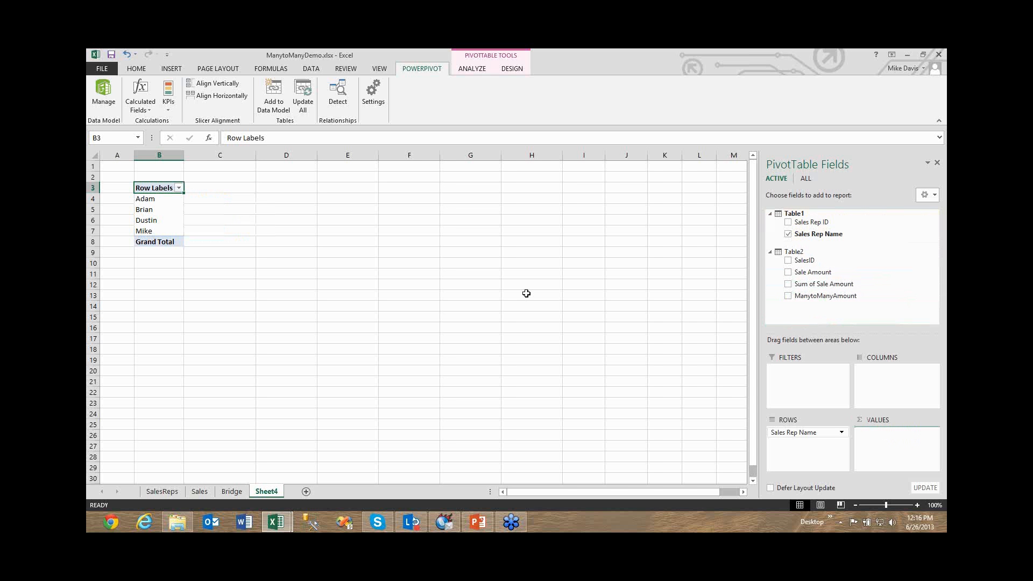
{"action": "left_click", "coordinate": [309, 266]}
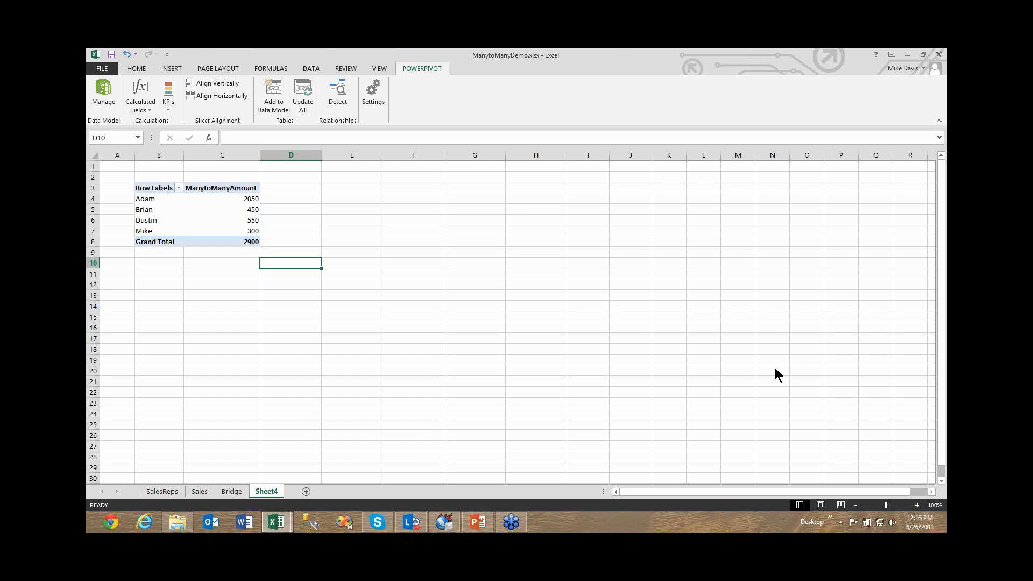
Add SalesID to the PivotTable columns.
{"action": "left_click", "coordinate": [226, 231]}
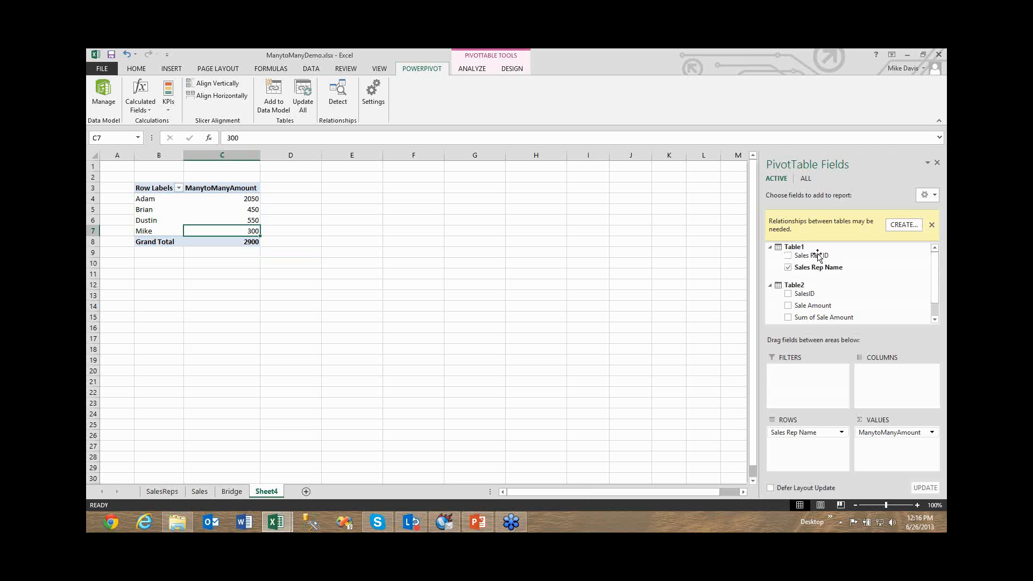
{"action": "left_click_drag", "start_coordinate": [805, 293], "coordinate": [874, 373]}
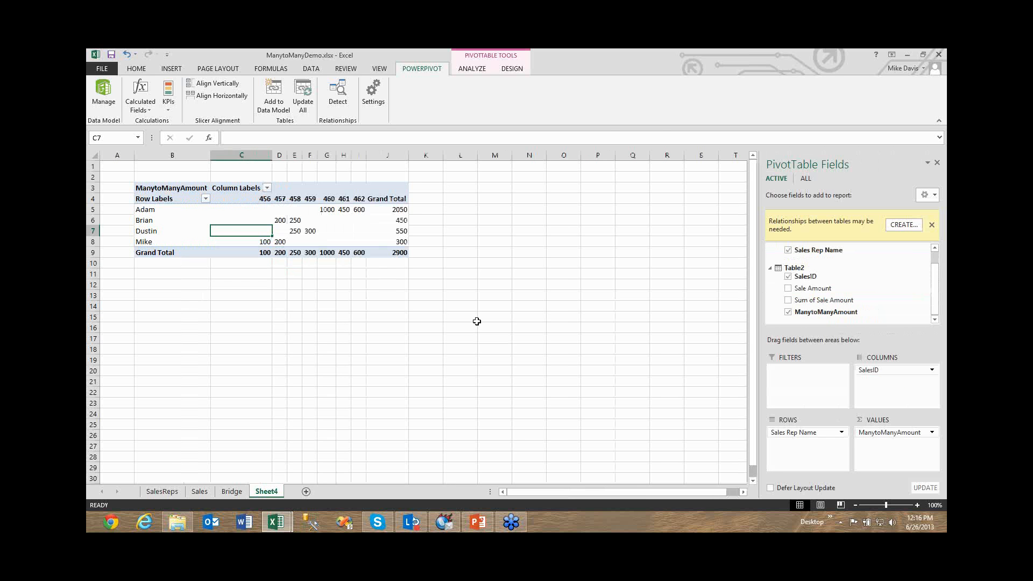
{"action": "left_click", "coordinate": [432, 304]}
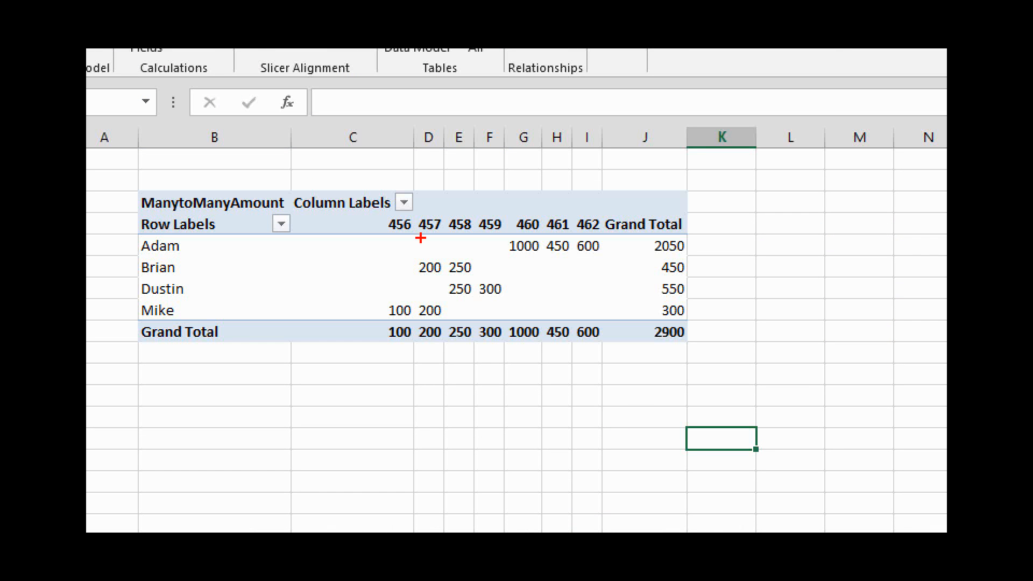
Zoom in, underline sale 457 and its amounts in the second and fourth rep rows, circle its grand total, and clear the markings.
{"action": "left_click_drag", "start_coordinate": [420, 238], "coordinate": [434, 238]}
{"action": "left_click_drag", "start_coordinate": [420, 345], "coordinate": [444, 345]}
{"action": "left_click_drag", "start_coordinate": [419, 320], "coordinate": [436, 320]}
{"action": "left_click_drag", "start_coordinate": [420, 275], "coordinate": [436, 276]}
{"action": "mouse_move", "coordinate": [421, 348]}
{"action": "left_mouse_down"}
{"action": "mouse_move", "coordinate": [420, 321]}
{"action": "mouse_move", "coordinate": [419, 347]}
{"action": "left_mouse_up"}
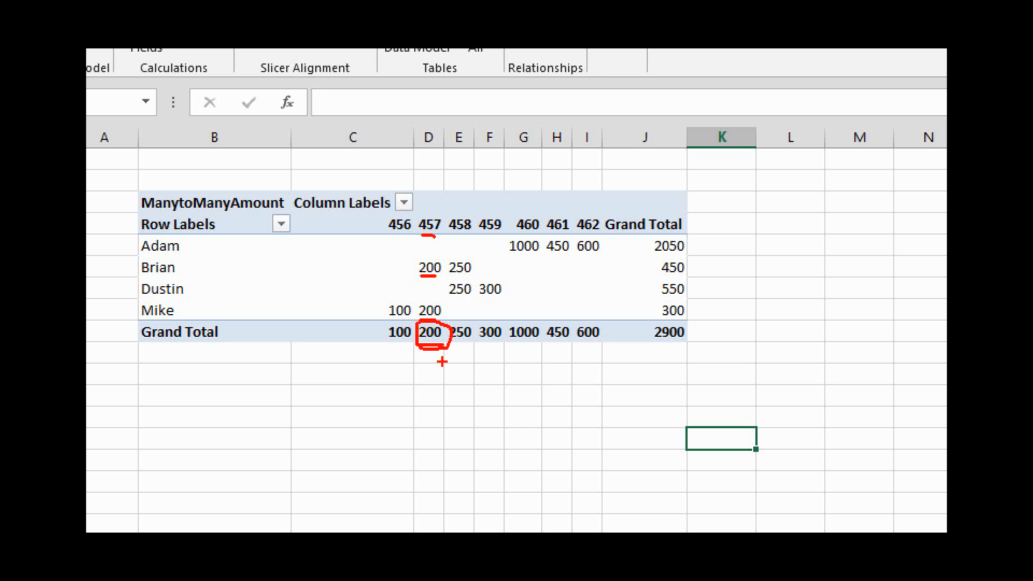
{"action": "key", "text": "e"}
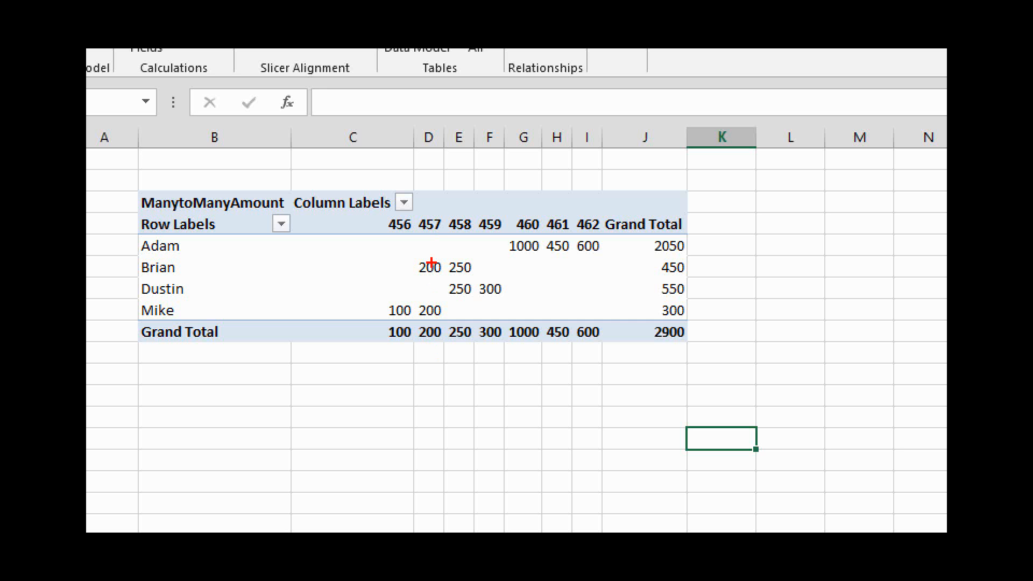
Underline the 457 grand total, plus the sale amounts and row totals of the second and fourth reps.
{"action": "left_click_drag", "start_coordinate": [421, 345], "coordinate": [432, 346]}
{"action": "left_click_drag", "start_coordinate": [416, 278], "coordinate": [471, 278]}
{"action": "left_click_drag", "start_coordinate": [665, 279], "coordinate": [688, 278]}
{"action": "left_click_drag", "start_coordinate": [387, 317], "coordinate": [441, 321]}
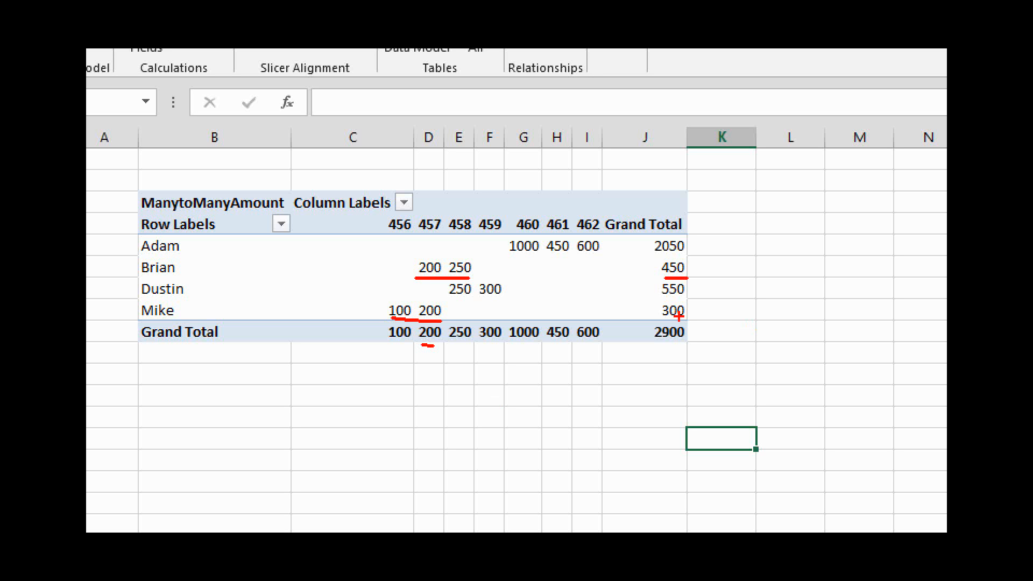
{"action": "left_click_drag", "start_coordinate": [658, 319], "coordinate": [685, 321]}
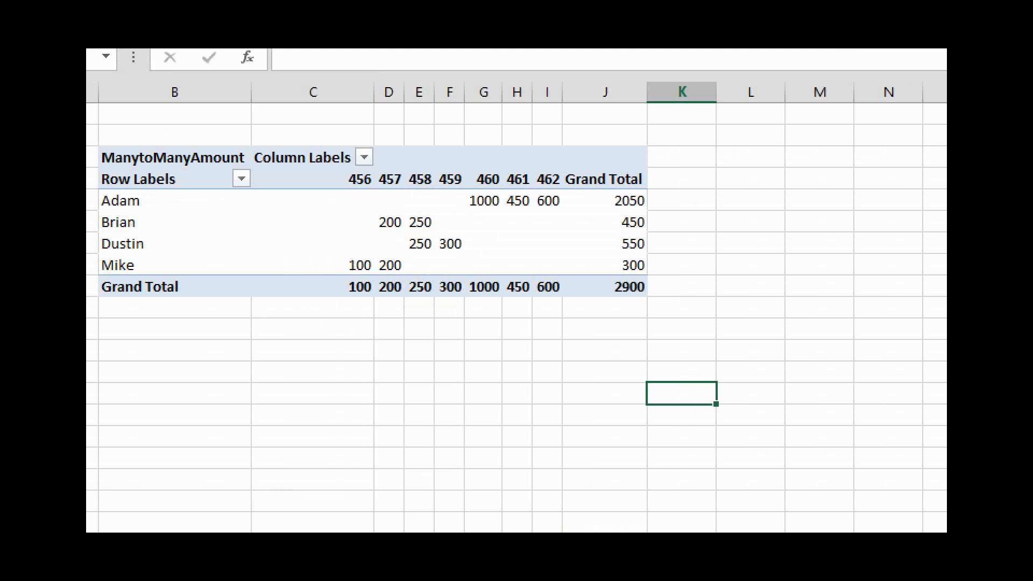
Zoom in again and underline both rep amounts for sale 457, its grand total and the overall grand total.
{"action": "left_click", "coordinate": [450, 267]}
{"action": "left_click_drag", "start_coordinate": [390, 277], "coordinate": [407, 278]}
{"action": "left_click_drag", "start_coordinate": [384, 240], "coordinate": [393, 240]}
{"action": "left_click_drag", "start_coordinate": [388, 308], "coordinate": [401, 305]}
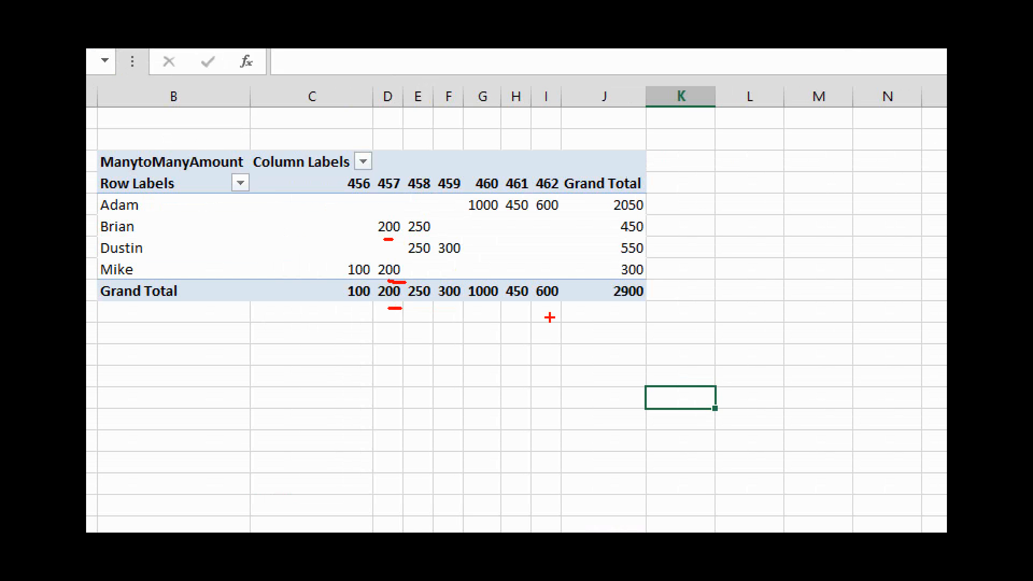
{"action": "left_click_drag", "start_coordinate": [604, 303], "coordinate": [657, 304]}
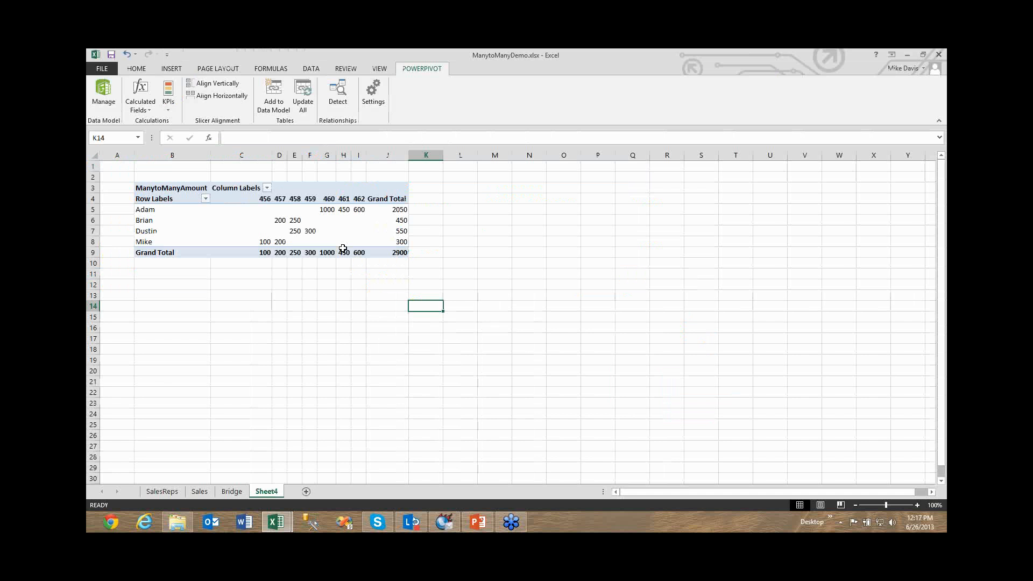
Remove SalesID from the PivotTable columns and underline the overall grand total.
{"action": "left_click", "coordinate": [343, 250]}
{"action": "left_click_drag", "start_coordinate": [889, 374], "coordinate": [438, 263]}
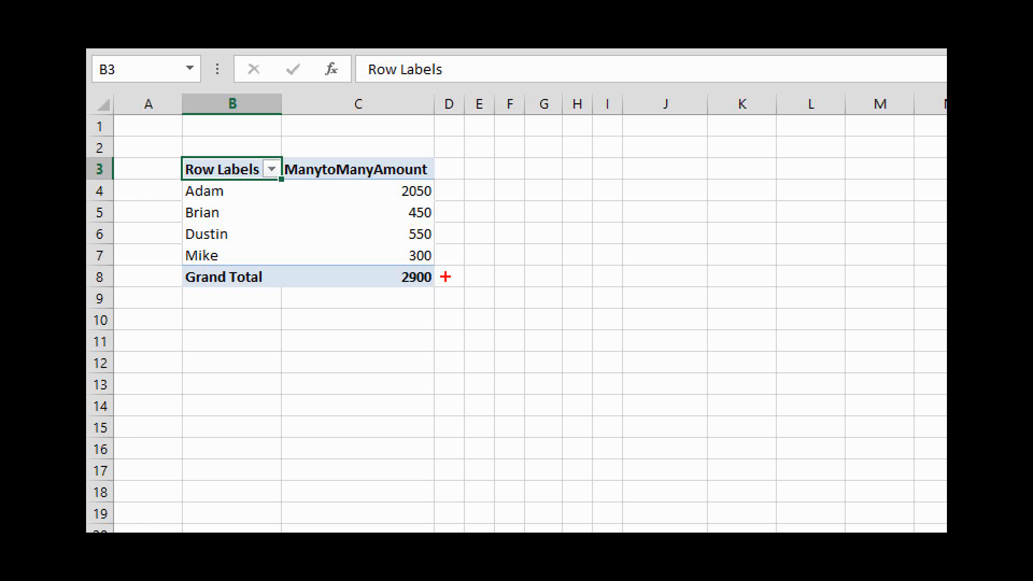
{"action": "left_click_drag", "start_coordinate": [403, 287], "coordinate": [432, 288]}
{"action": "left_click_drag", "start_coordinate": [406, 290], "coordinate": [424, 291]}
Mark each rep's ManytoManyAmount value and underline the grand total again, and leave the zoomed view.
{"action": "left_click", "coordinate": [435, 188]}
{"action": "left_click", "coordinate": [436, 214]}
{"action": "left_click", "coordinate": [434, 245]}
{"action": "left_click", "coordinate": [434, 268]}
{"action": "left_click_drag", "start_coordinate": [398, 199], "coordinate": [418, 202]}
{"action": "mouse_move", "coordinate": [409, 223]}
{"action": "left_mouse_down"}
{"action": "mouse_move", "coordinate": [430, 222]}
{"action": "mouse_move", "coordinate": [443, 245]}
{"action": "mouse_move", "coordinate": [477, 264]}
{"action": "left_mouse_up"}
{"action": "left_click_drag", "start_coordinate": [397, 292], "coordinate": [449, 294]}
{"action": "key", "text": "Escape"}
Put SalesID back in the PivotTable columns, circle the overall grand total and frame the totals of the individual sales.
{"action": "left_click_drag", "start_coordinate": [806, 276], "coordinate": [471, 265]}
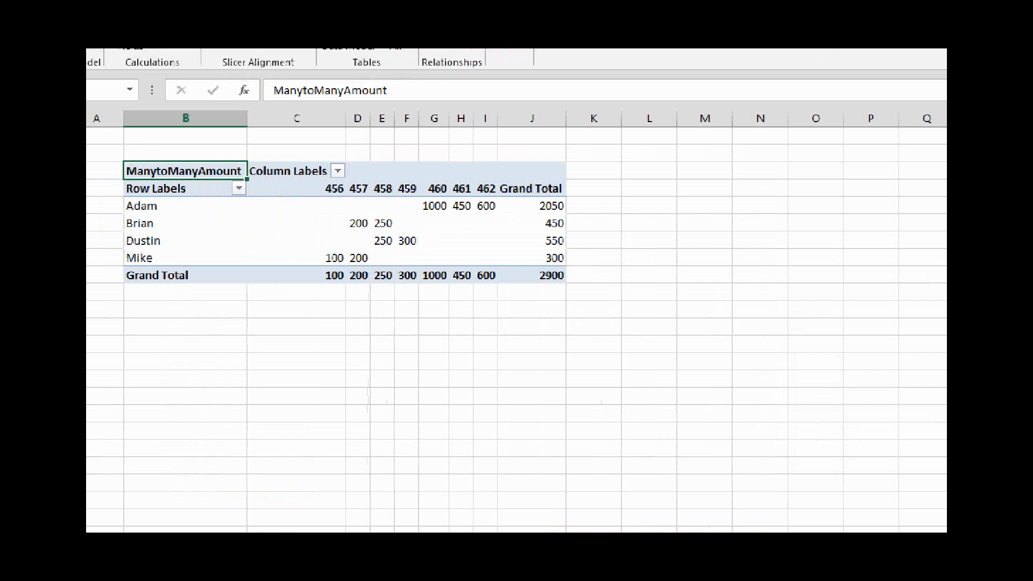
{"action": "mouse_move", "coordinate": [610, 318]}
{"action": "left_mouse_down"}
{"action": "mouse_move", "coordinate": [650, 307]}
{"action": "mouse_move", "coordinate": [635, 343]}
{"action": "left_mouse_up"}
{"action": "left_click_drag", "start_coordinate": [323, 292], "coordinate": [553, 313]}
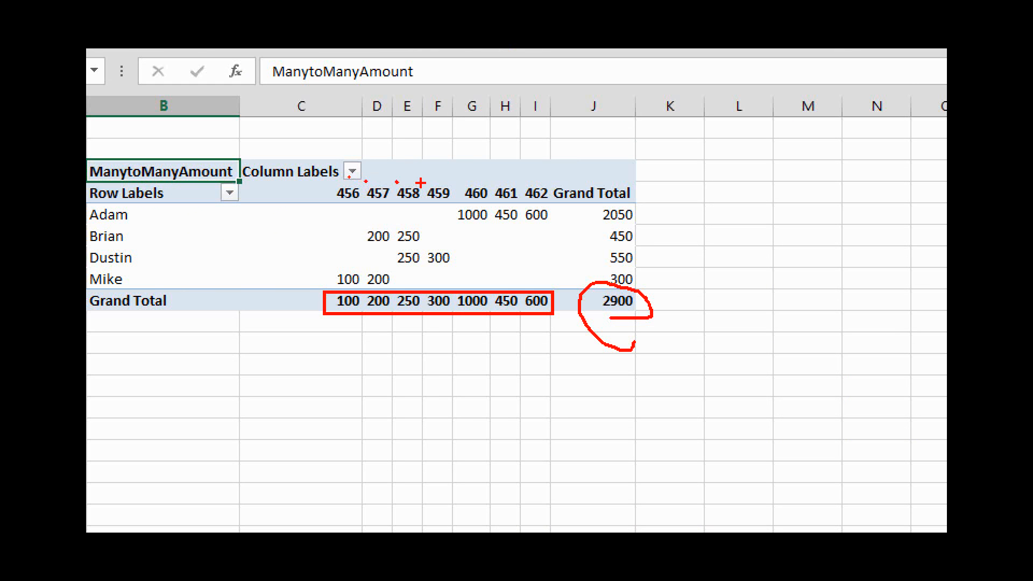
{"action": "key", "text": "Escape"}
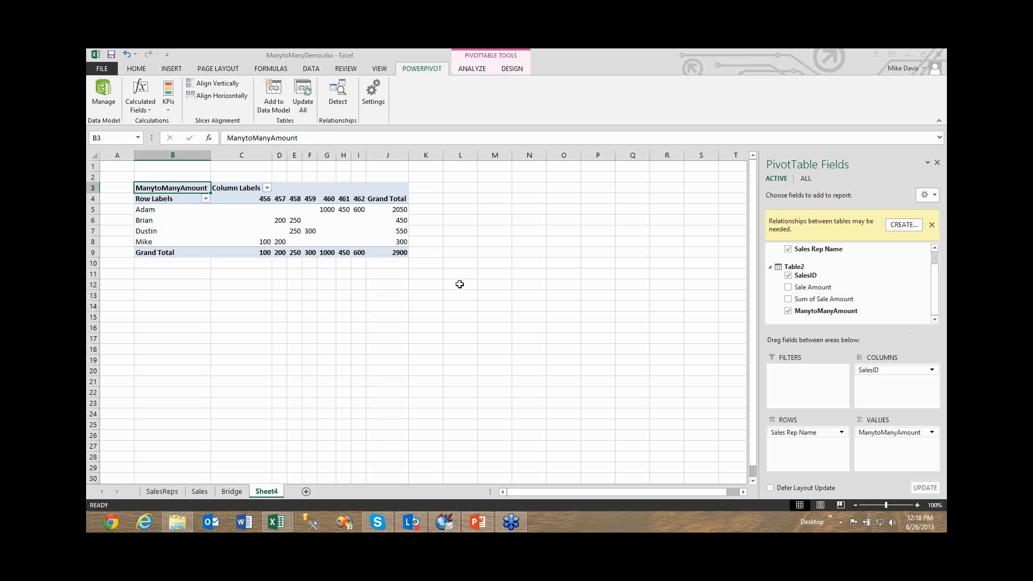
{"action": "left_click", "coordinate": [359, 235]}
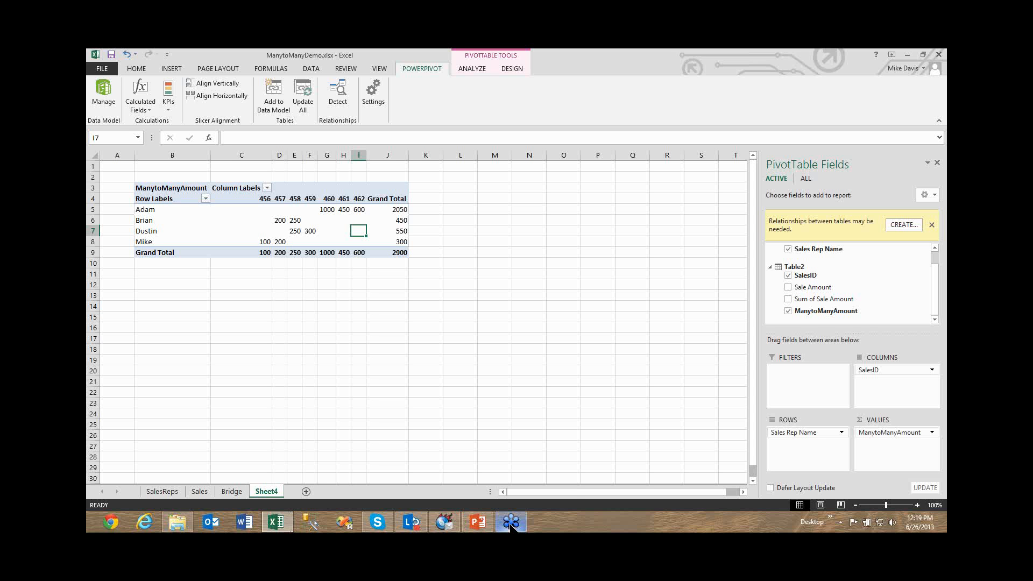
{"action": "mouse_move", "coordinate": [511, 526]}
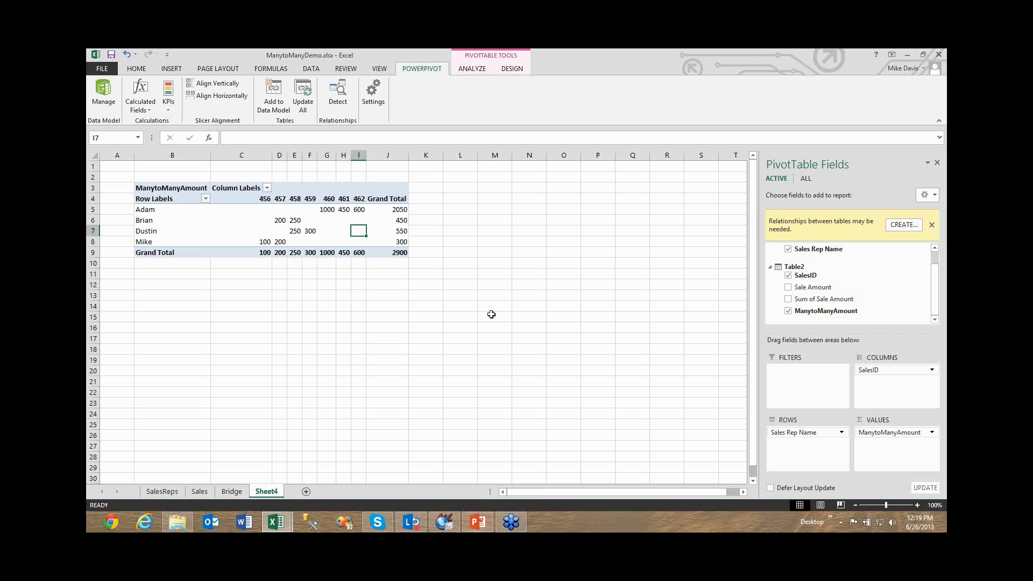
{"action": "left_click", "coordinate": [282, 230]}
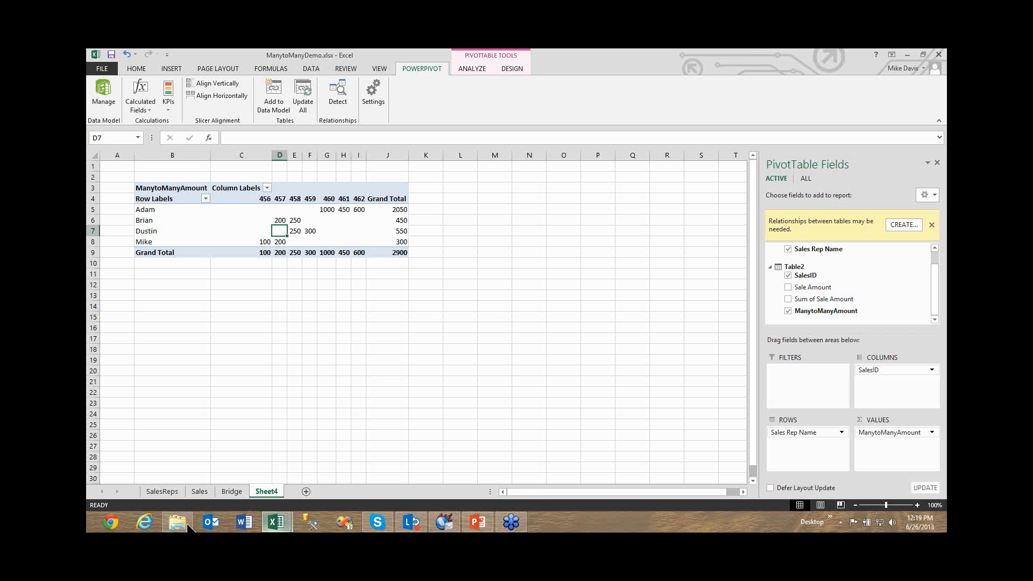
Switch to the DAX.pptx presentation in PowerPoint and start the slide show from the Many to many slide.
{"action": "left_click", "coordinate": [486, 525]}
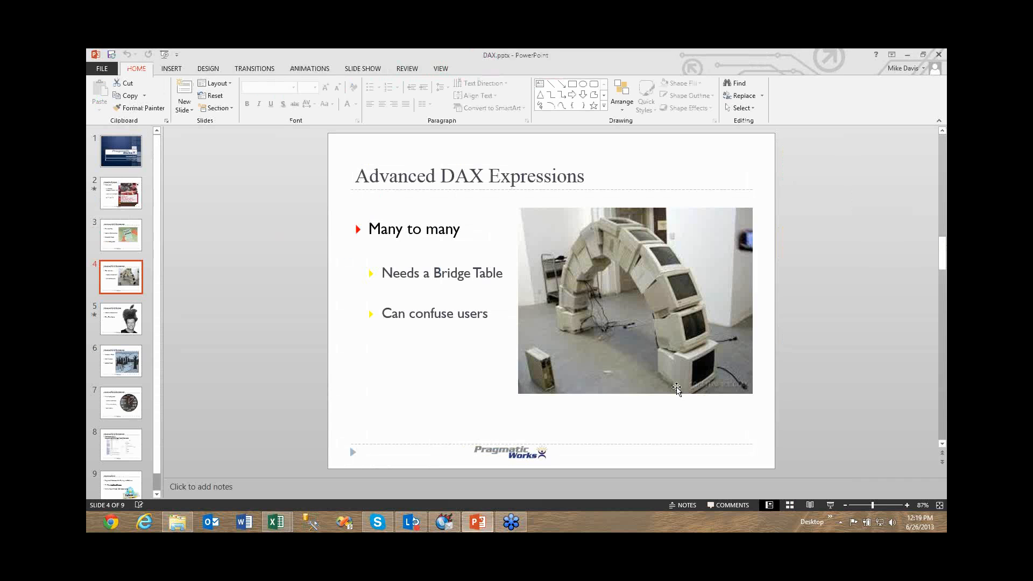
{"action": "left_click", "coordinate": [746, 385]}
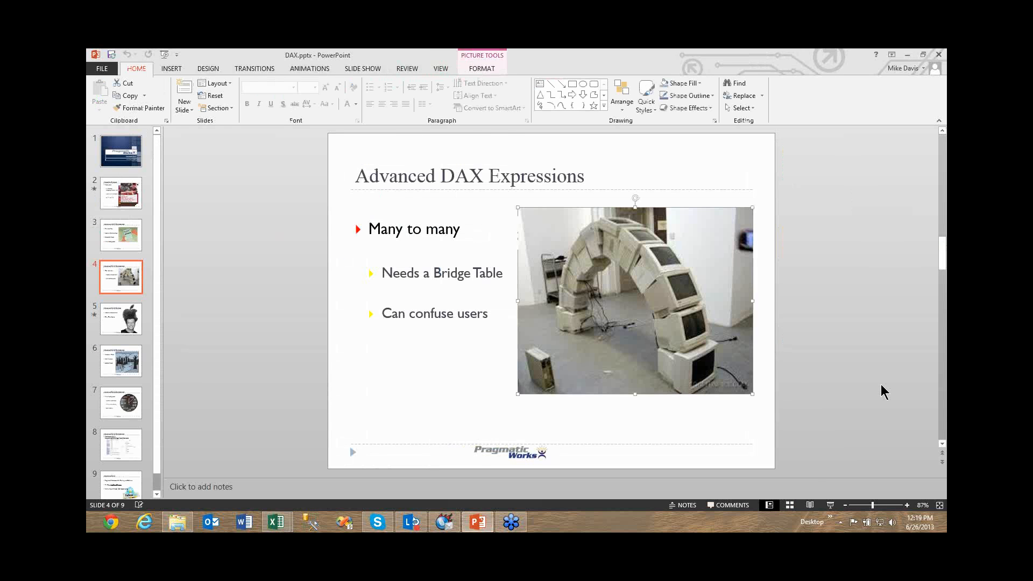
{"action": "key", "text": "shift+F5"}
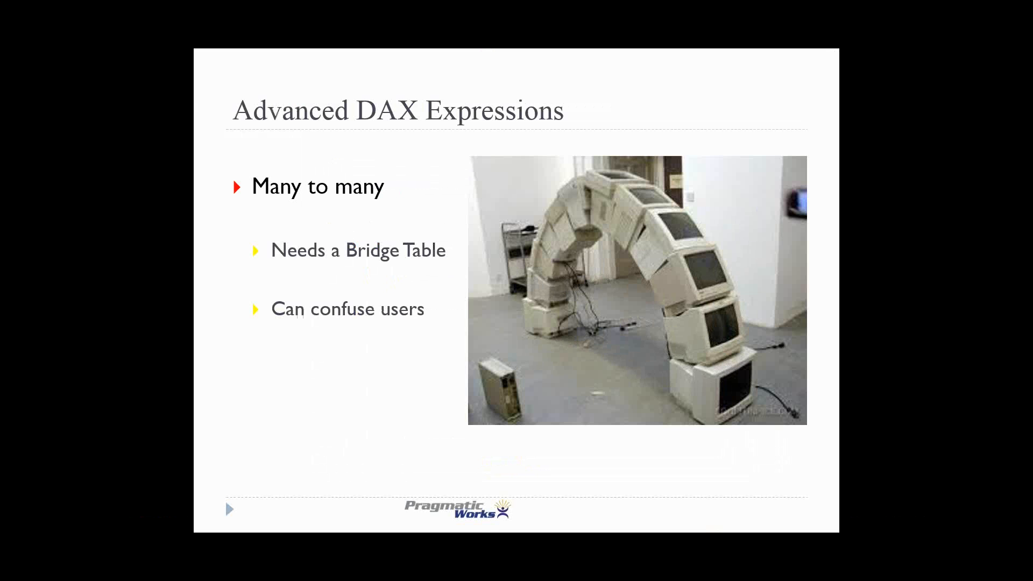
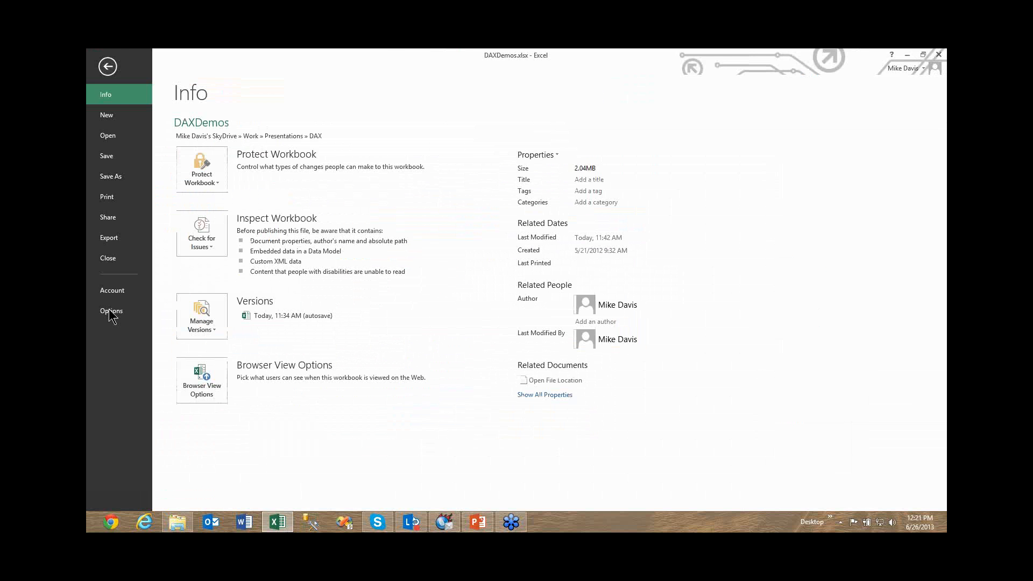
Enable the Microsoft Office PowerPivot for Excel 2013 COM add-in.
{"action": "left_click", "coordinate": [111, 312]}
{"action": "left_click", "coordinate": [193, 231]}
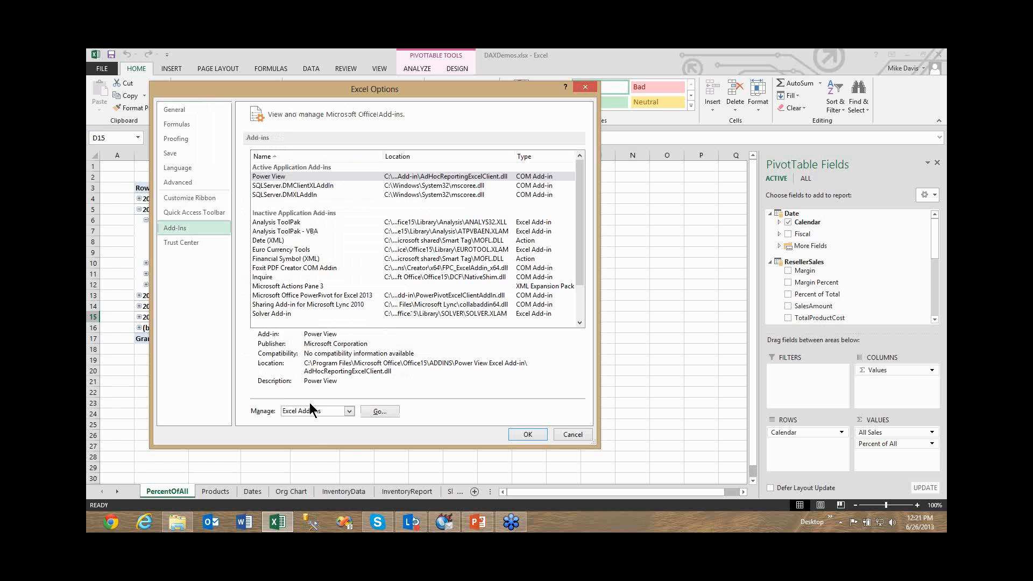
{"action": "left_click", "coordinate": [309, 411]}
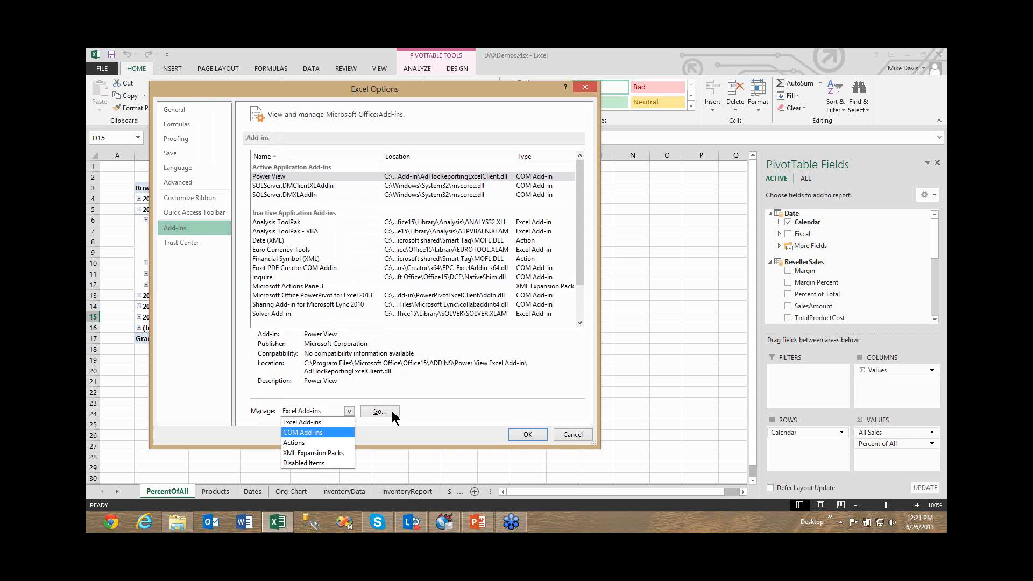
{"action": "left_click", "coordinate": [392, 411]}
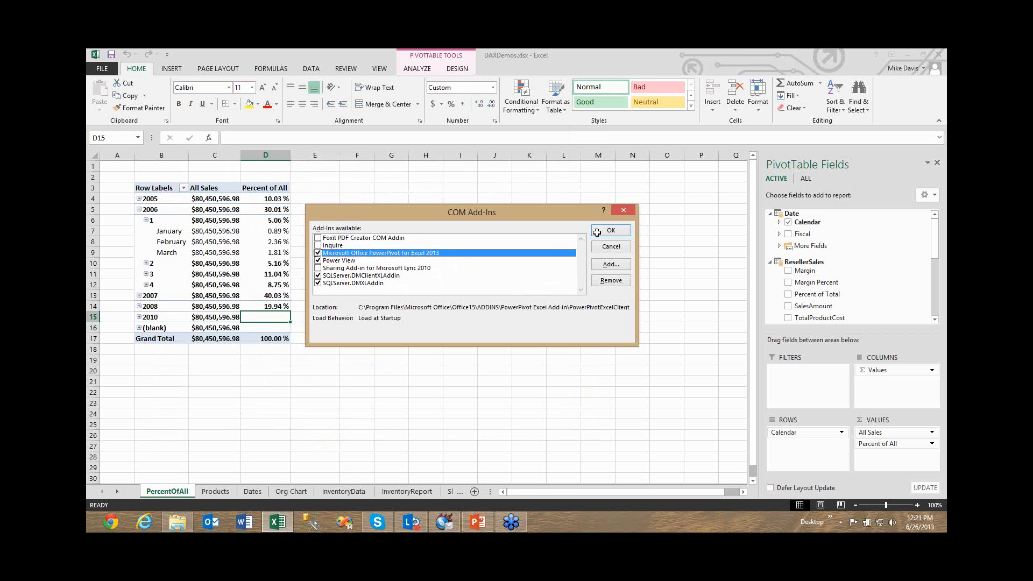
{"action": "left_click", "coordinate": [597, 232]}
Show the PowerPivot data model diagram and underline the solid relationship line between ResellerSales and Date, then leave the zoomed view.
{"action": "left_click", "coordinate": [422, 68]}
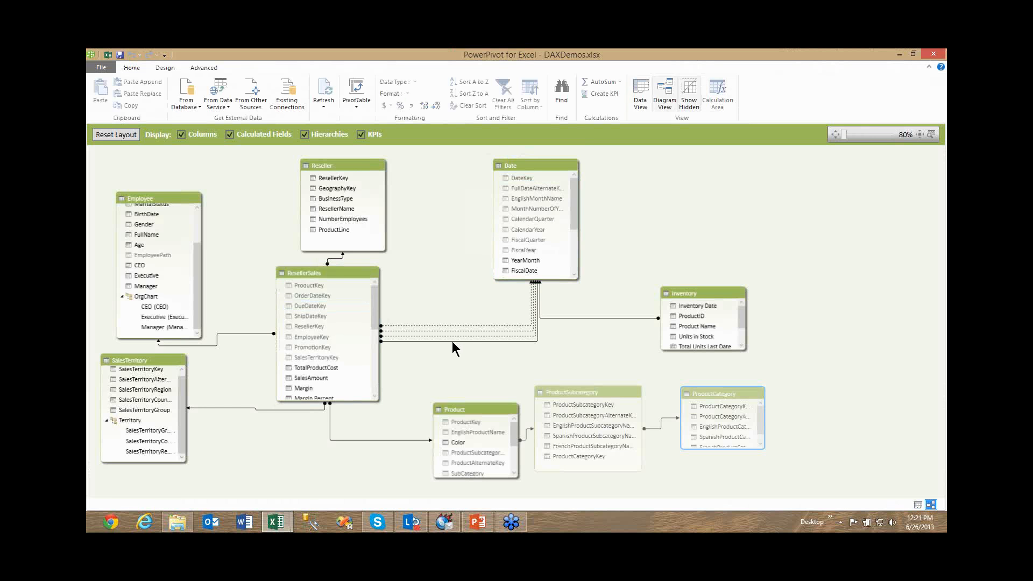
{"action": "left_click", "coordinate": [452, 341]}
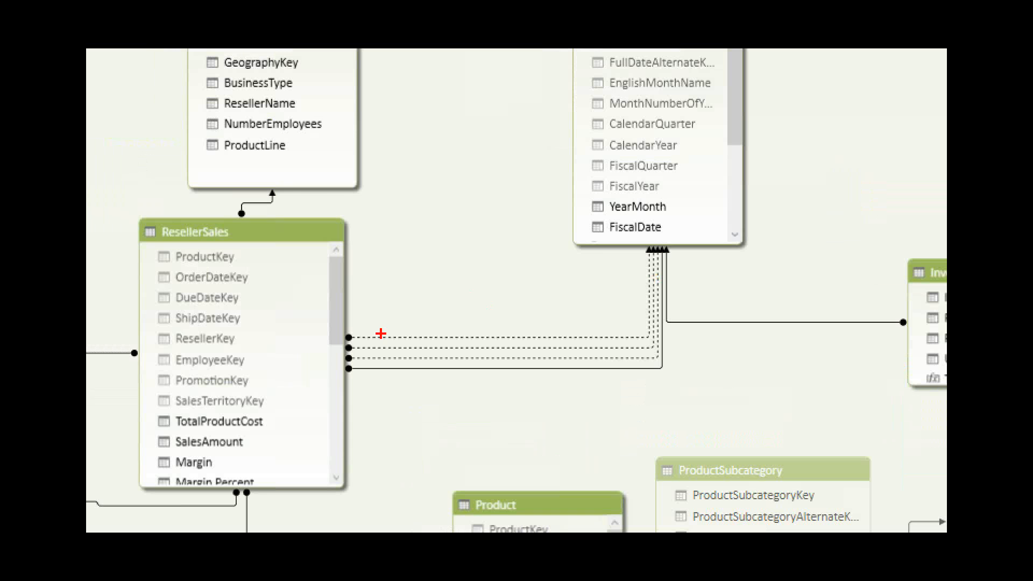
{"action": "left_click_drag", "start_coordinate": [378, 375], "coordinate": [472, 370]}
{"action": "key", "text": "e"}
{"action": "left_click_drag", "start_coordinate": [489, 378], "coordinate": [522, 375]}
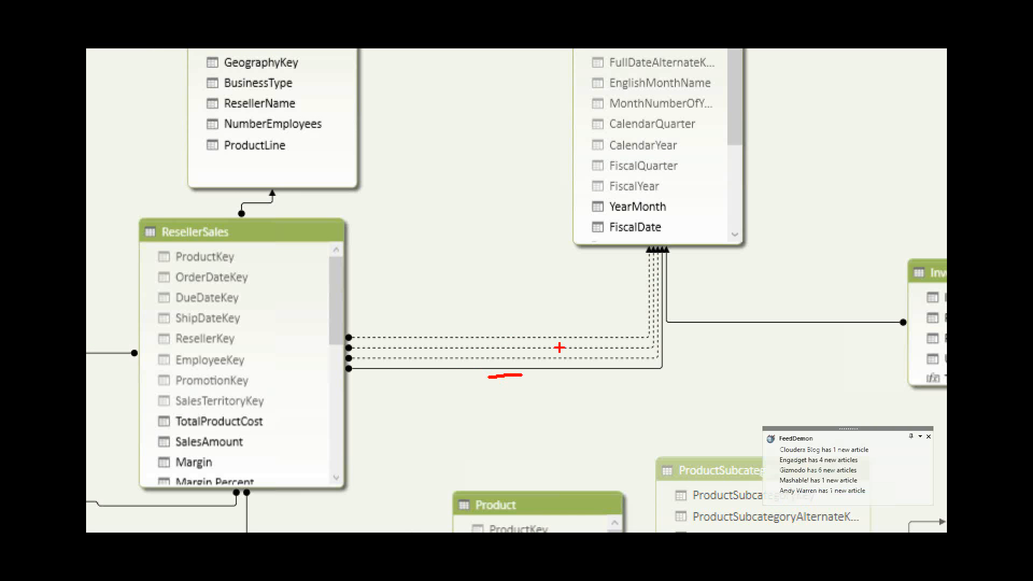
{"action": "key", "text": "Escape"}
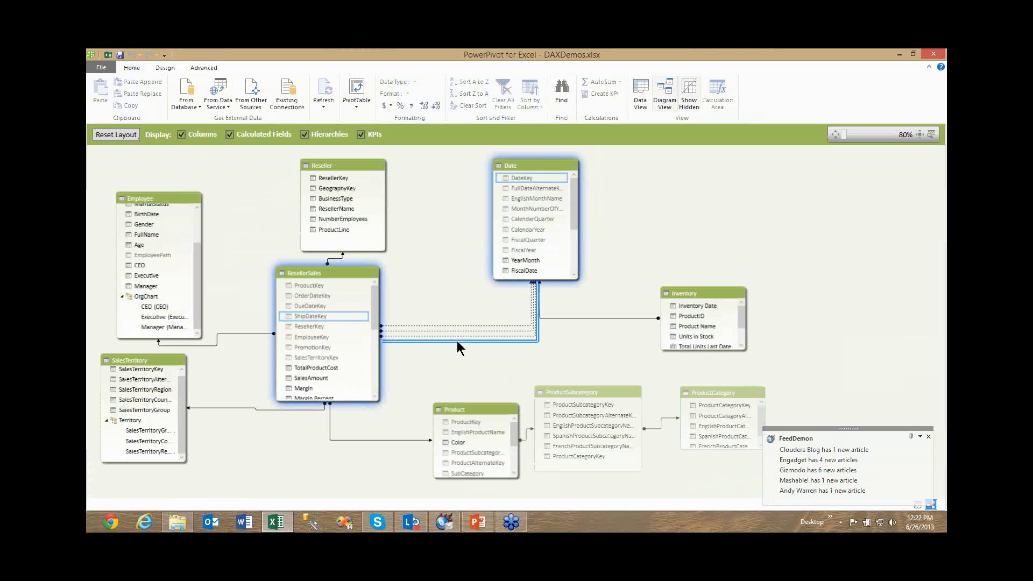
Open the solid-line relationship between ResellerSales and Date, underline its Active option, ShipDateKey and DateKey columns, and close it.
{"action": "double_click", "coordinate": [458, 342]}
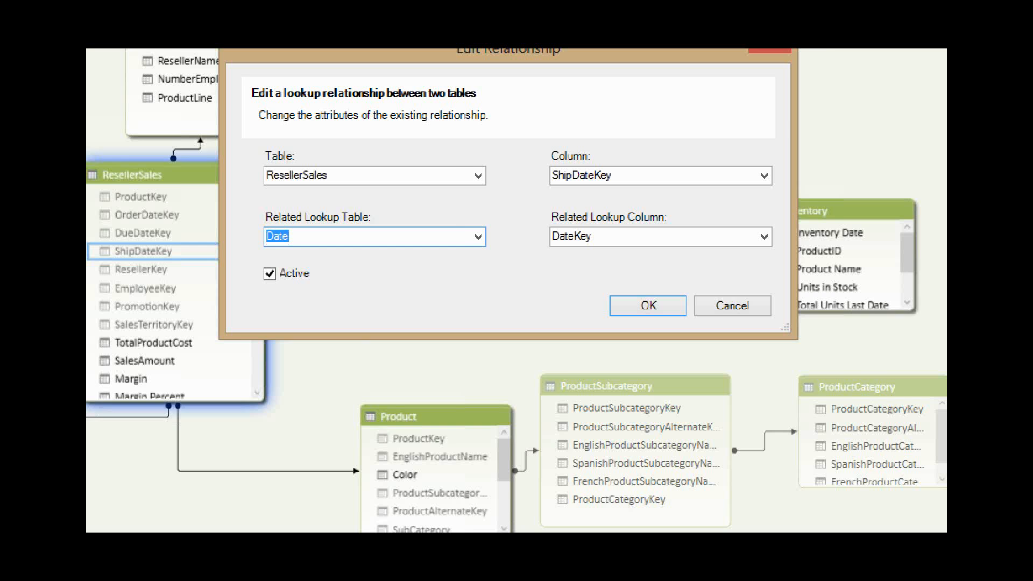
{"action": "left_click_drag", "start_coordinate": [255, 291], "coordinate": [300, 291]}
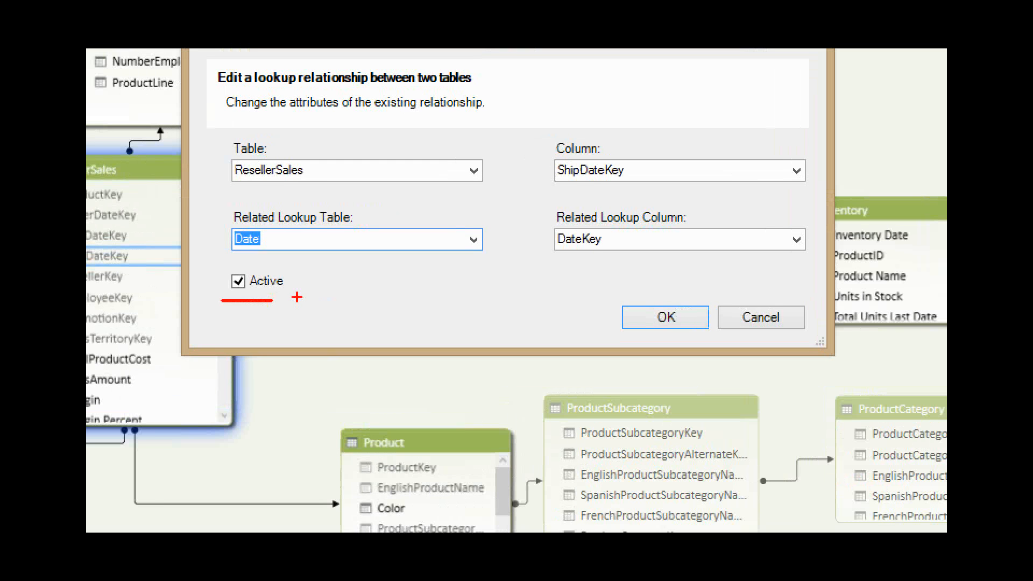
{"action": "left_click_drag", "start_coordinate": [560, 185], "coordinate": [610, 186]}
{"action": "left_click_drag", "start_coordinate": [545, 256], "coordinate": [589, 256]}
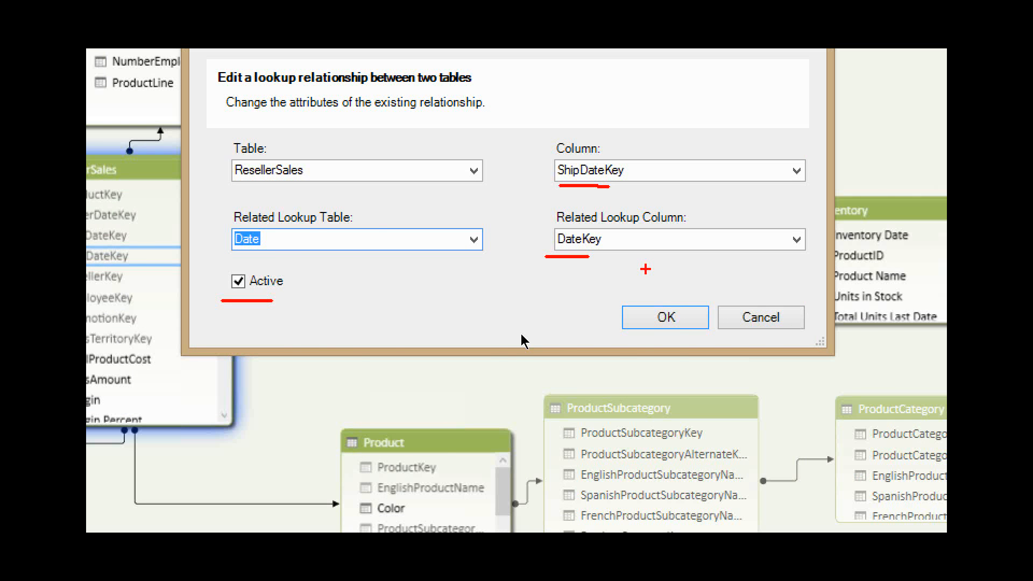
{"action": "key", "text": "Return"}
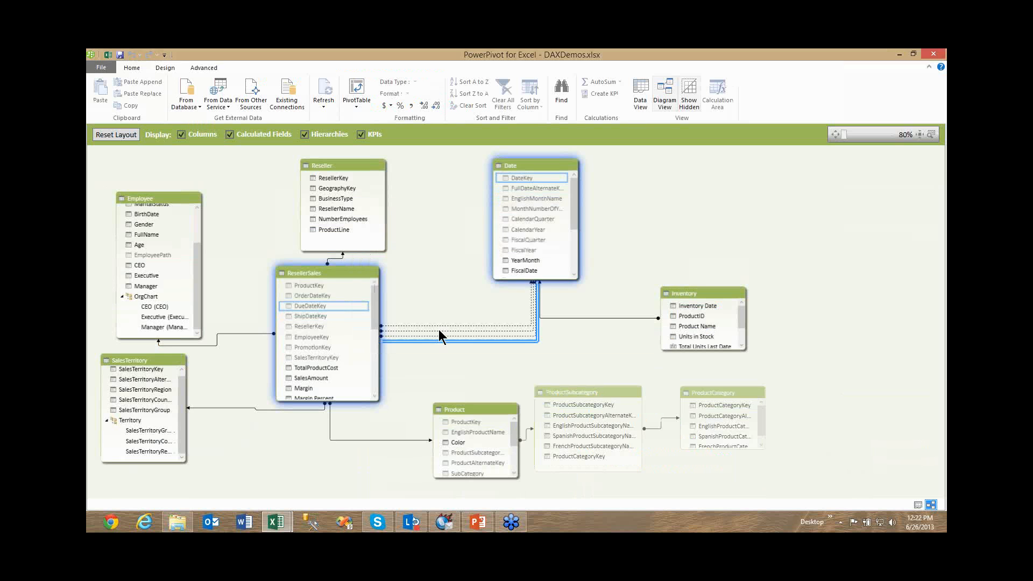
Try to activate the dashed relationship from OrderDateKey in ResellerSales to DateKey in Date, and cancel the edit.
{"action": "double_click", "coordinate": [439, 336]}
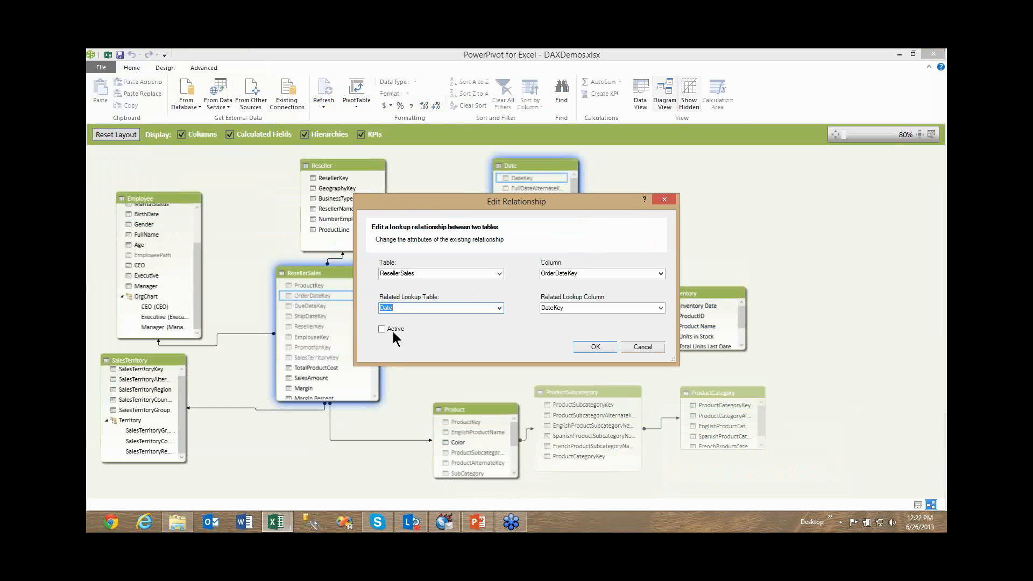
{"action": "left_click", "coordinate": [348, 286]}
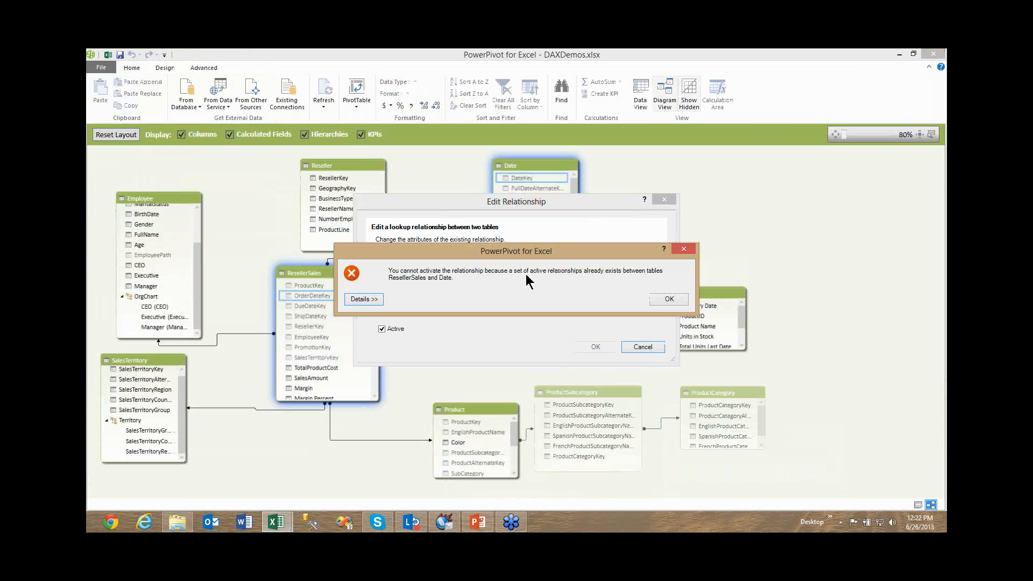
{"action": "left_click", "coordinate": [654, 299]}
{"action": "left_click", "coordinate": [642, 347]}
{"action": "left_click", "coordinate": [457, 339]}
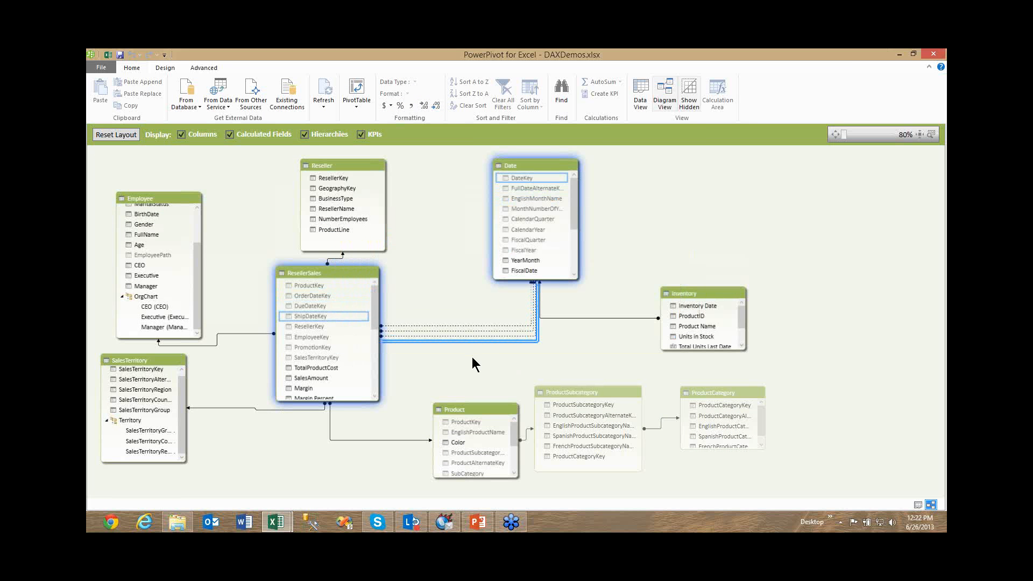
Switch to the data view of ResellerSales and select the YTD Sales by Due Date calculated field.
{"action": "left_click", "coordinate": [641, 92]}
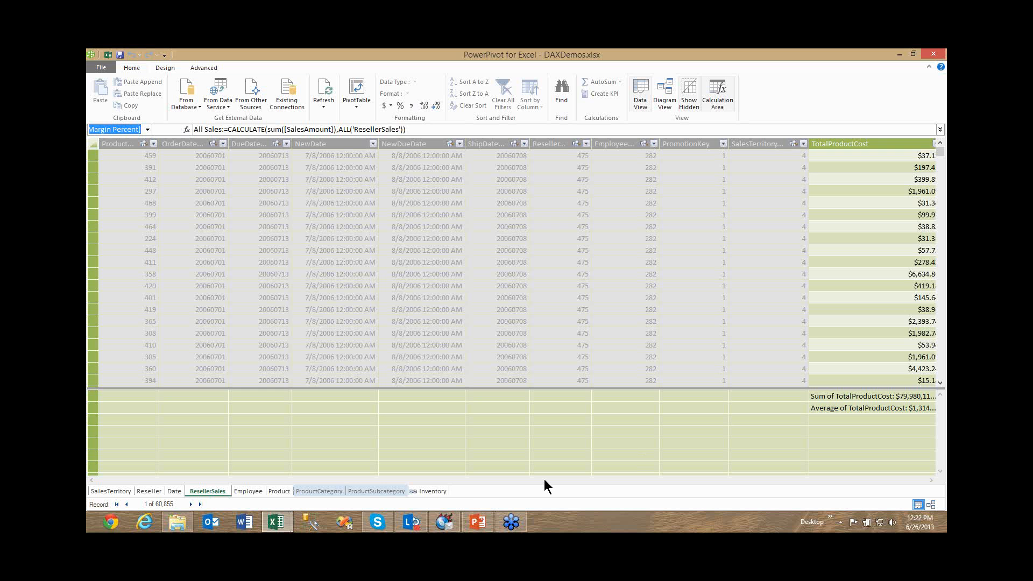
{"action": "left_click", "coordinate": [613, 455]}
{"action": "key", "text": "ctrl+Up"}
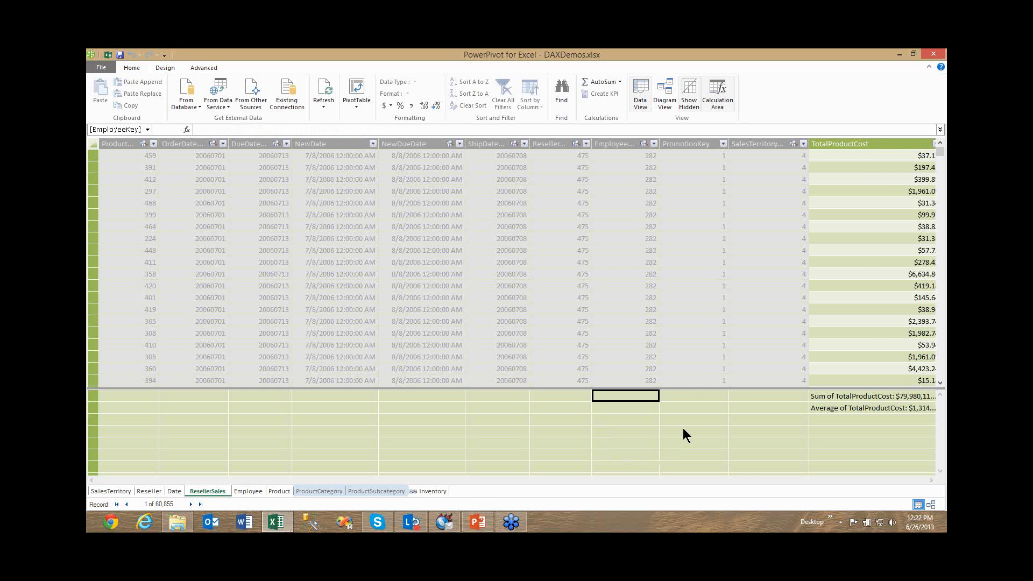
{"action": "key", "text": "Right"}
{"action": "key", "text": "Right"}
{"action": "key", "text": "Right"}
{"action": "key", "text": "Right"}
{"action": "key", "text": "Right"}
{"action": "key", "text": "Right"}
{"action": "key", "text": "Right"}
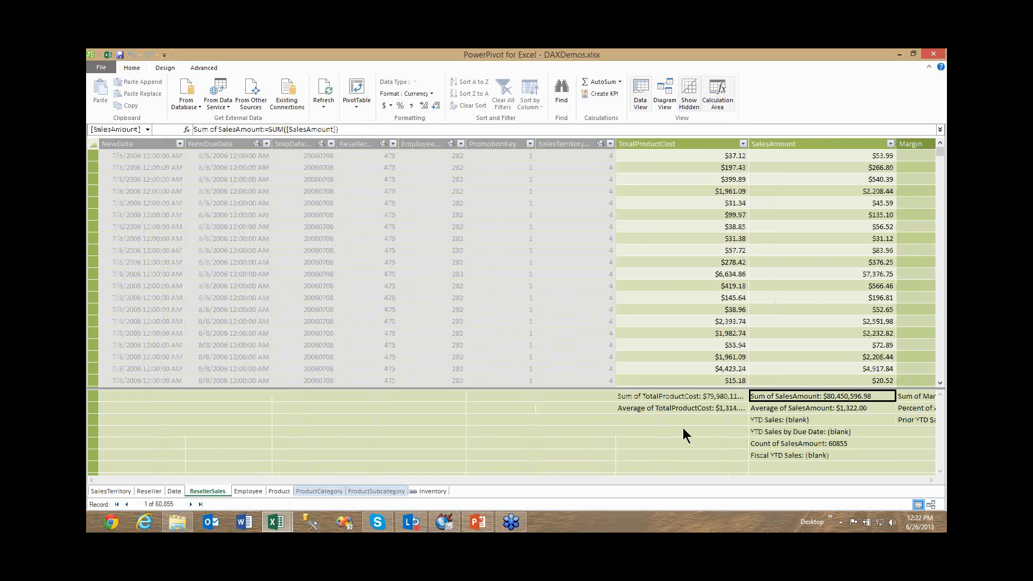
{"action": "key", "text": "Right"}
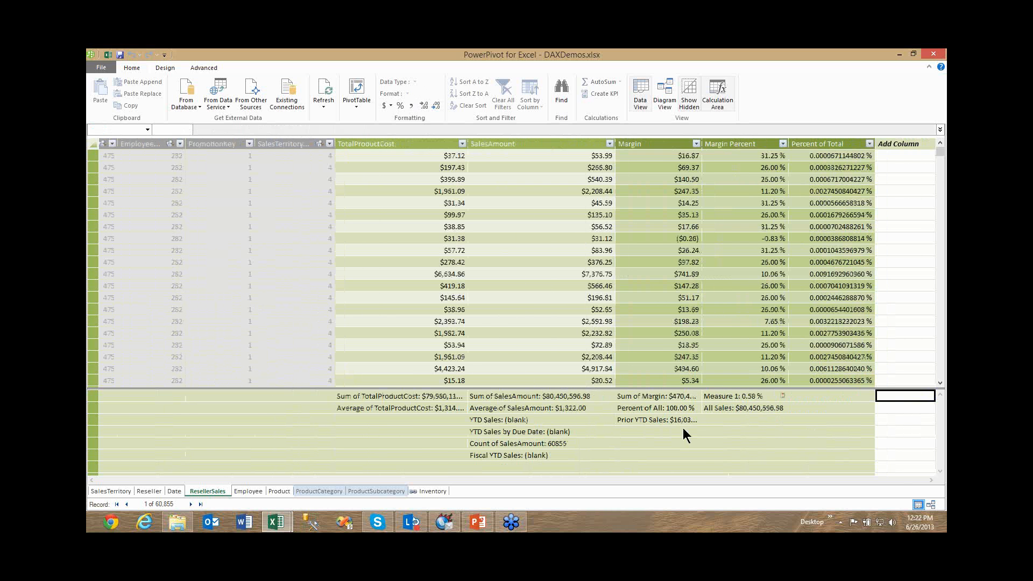
{"action": "key", "text": "Left"}
{"action": "key", "text": "Left"}
{"action": "key", "text": "Left"}
{"action": "key", "text": "Left"}
{"action": "key", "text": "Left"}
{"action": "key", "text": "Right"}
{"action": "key", "text": "Down"}
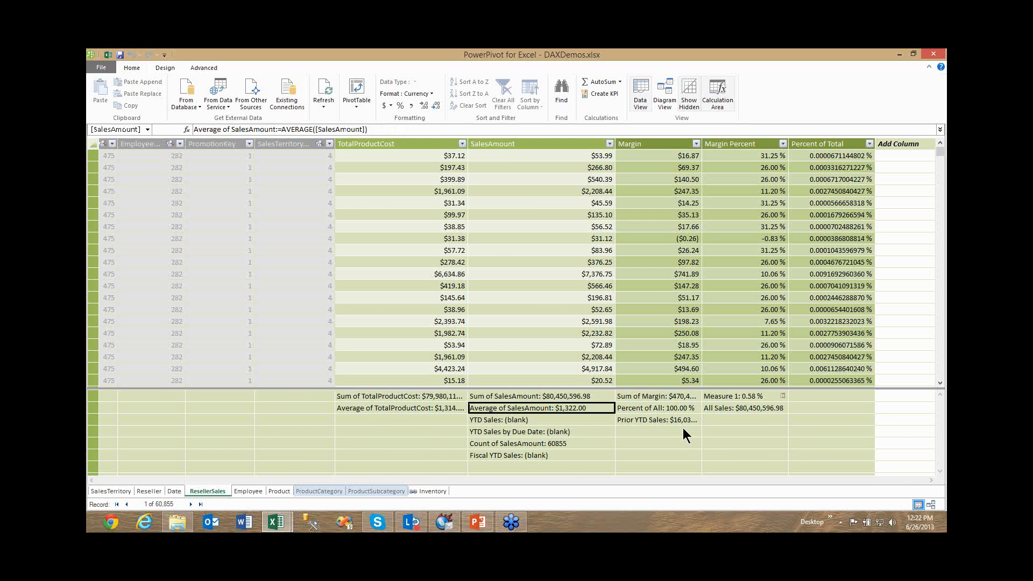
{"action": "key", "text": "Down"}
{"action": "key", "text": "Down"}
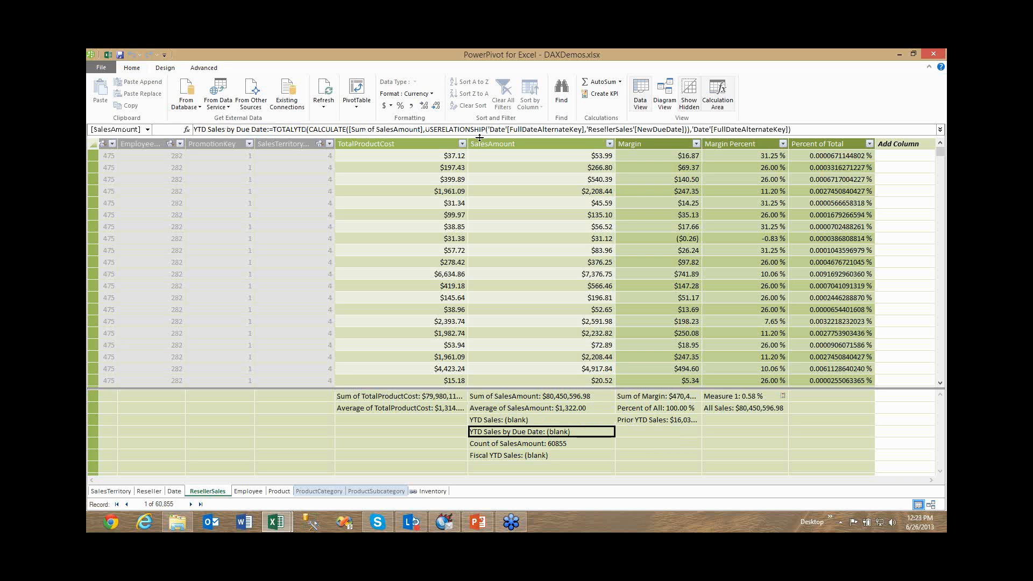
Break the YTD Sales by Due Date formula before USERELATIONSHIP and underline the field name, TOTALYTD and CALCULATE.
{"action": "left_click", "coordinate": [429, 133]}
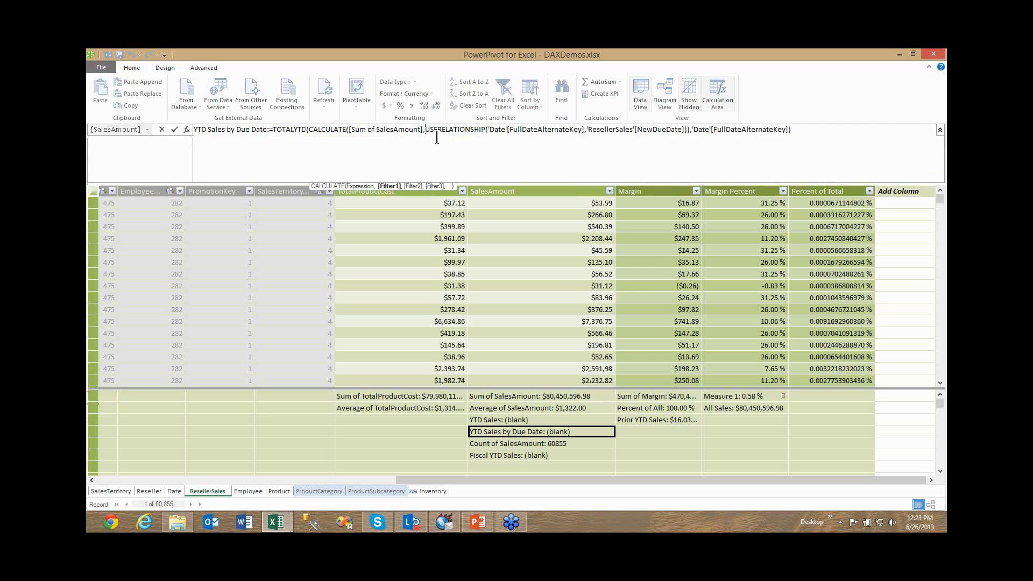
{"action": "key", "text": "shift+Return"}
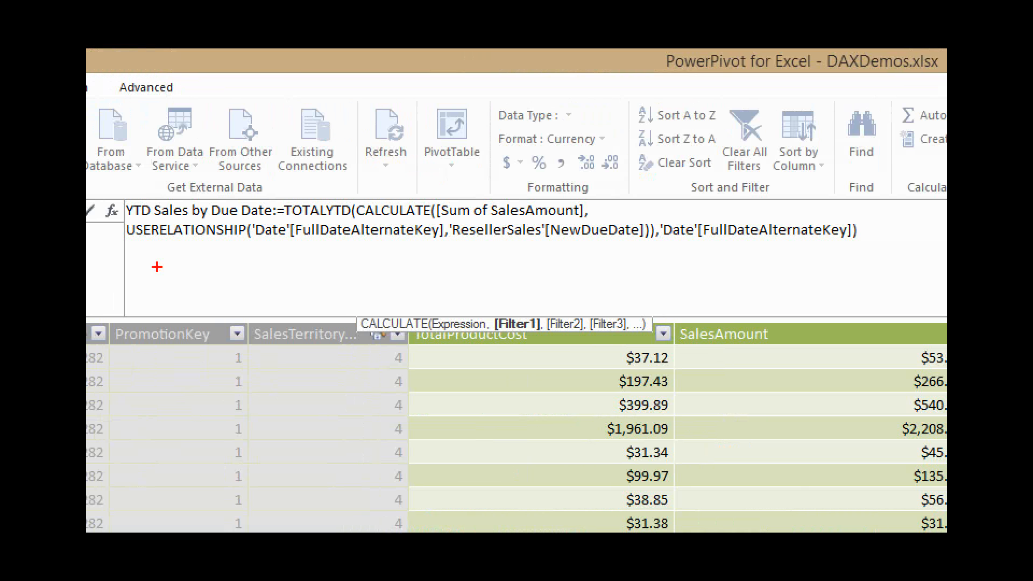
{"action": "left_click_drag", "start_coordinate": [130, 221], "coordinate": [265, 221]}
{"action": "left_click", "coordinate": [159, 220]}
{"action": "left_click_drag", "start_coordinate": [356, 219], "coordinate": [423, 220]}
{"action": "left_click_drag", "start_coordinate": [285, 221], "coordinate": [339, 223]}
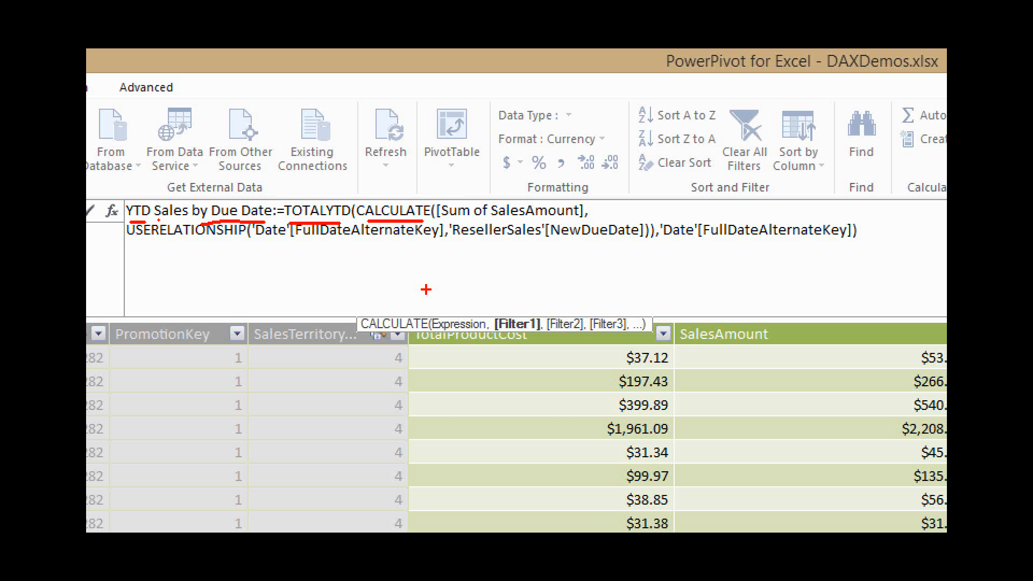
Underline Sum of SalesAmount, USERELATIONSHIP with its two key columns, and the closing FullDateAlternateKey argument in the formula.
{"action": "left_click_drag", "start_coordinate": [447, 218], "coordinate": [564, 214]}
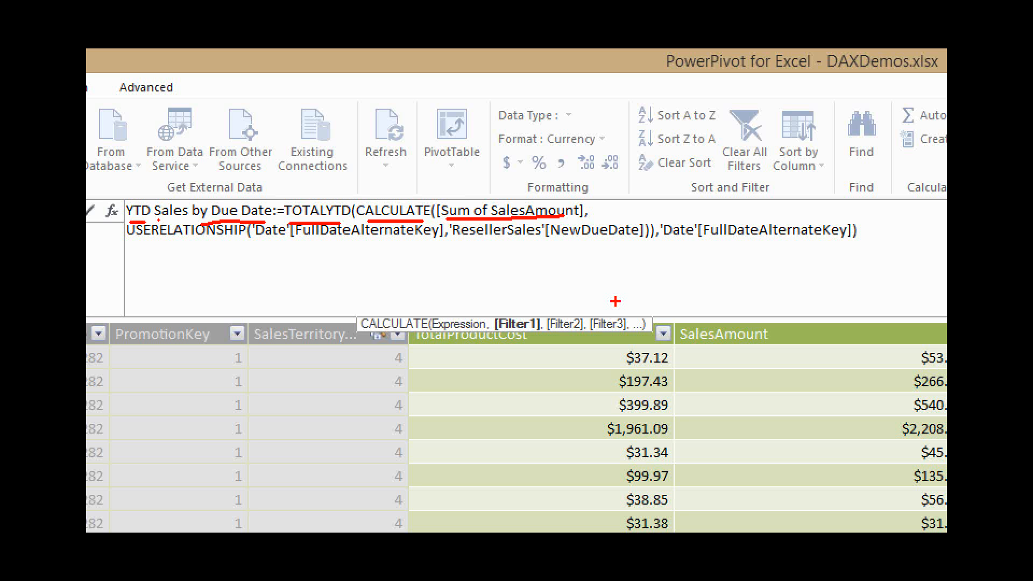
{"action": "left_click", "coordinate": [593, 216]}
{"action": "left_click_drag", "start_coordinate": [593, 215], "coordinate": [592, 221]}
{"action": "left_click_drag", "start_coordinate": [132, 246], "coordinate": [239, 247]}
{"action": "left_click_drag", "start_coordinate": [267, 243], "coordinate": [849, 246]}
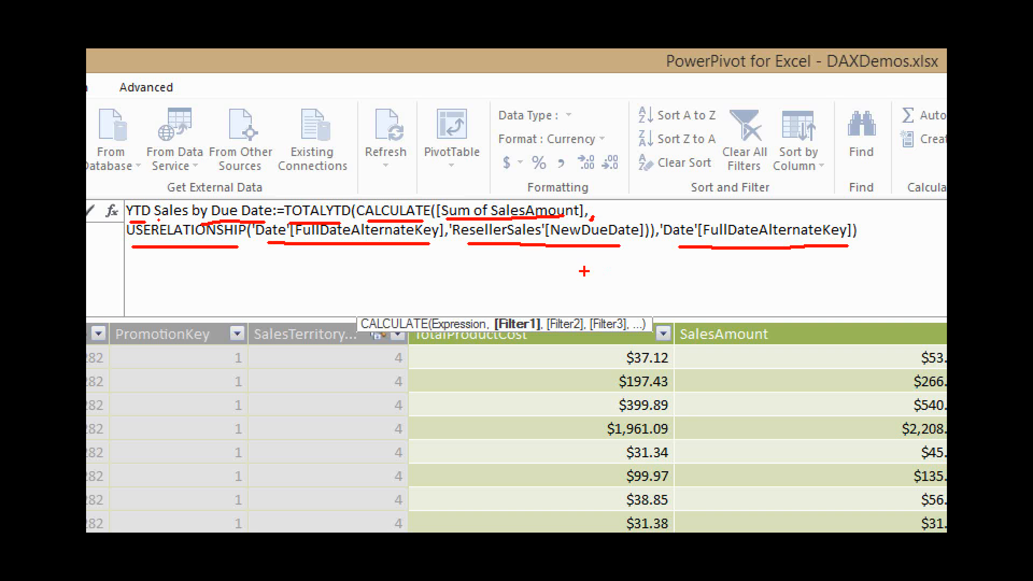
Clear the markings, underline the USERELATIONSHIP columns, TOTALYTD and the closing date argument again, and end the formula edit.
{"action": "key", "text": "e"}
{"action": "left_click_drag", "start_coordinate": [264, 248], "coordinate": [393, 247]}
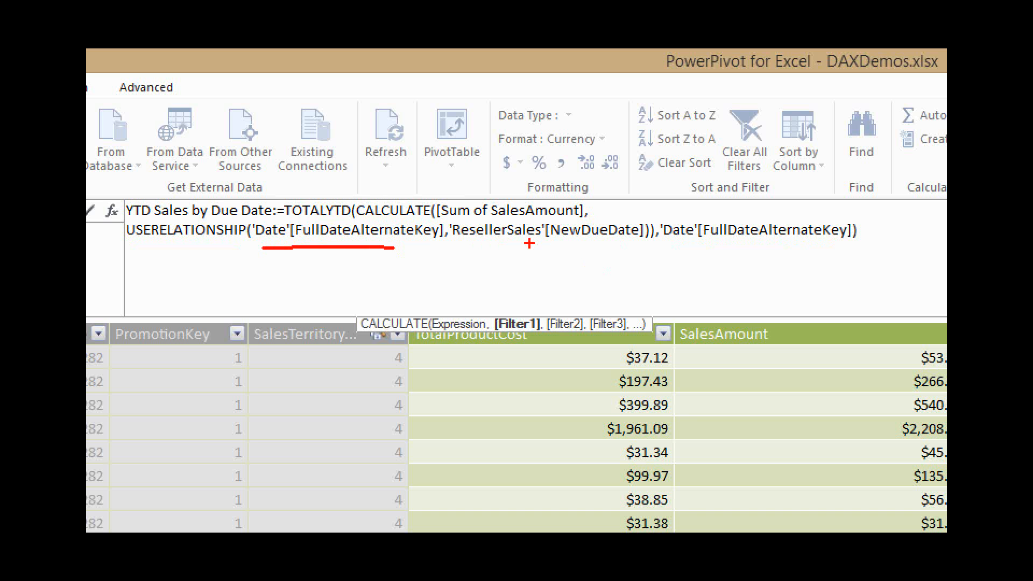
{"action": "left_click_drag", "start_coordinate": [529, 243], "coordinate": [602, 253]}
{"action": "left_click_drag", "start_coordinate": [695, 243], "coordinate": [735, 242]}
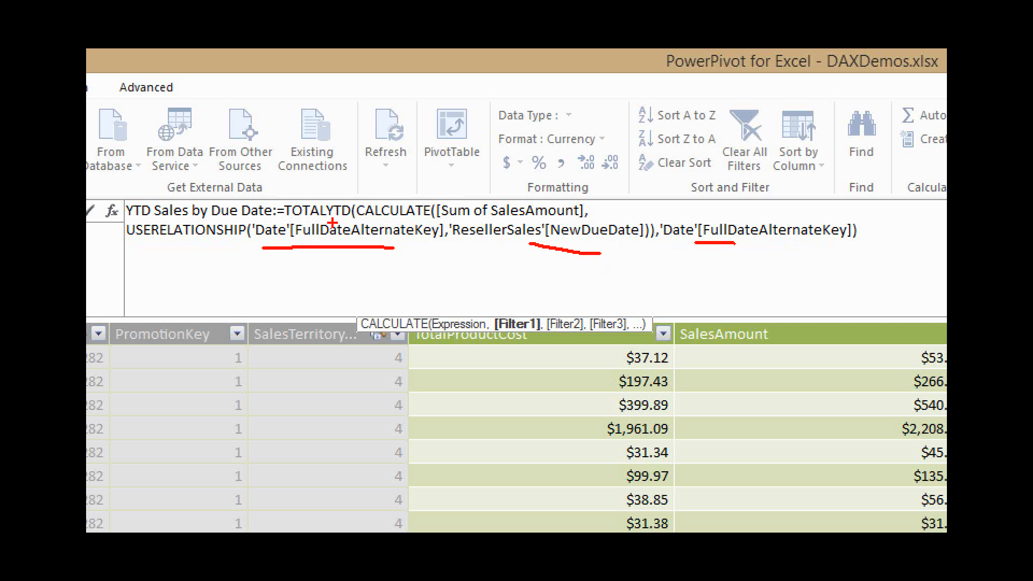
{"action": "left_click_drag", "start_coordinate": [293, 220], "coordinate": [338, 219]}
{"action": "left_click_drag", "start_coordinate": [681, 243], "coordinate": [834, 243]}
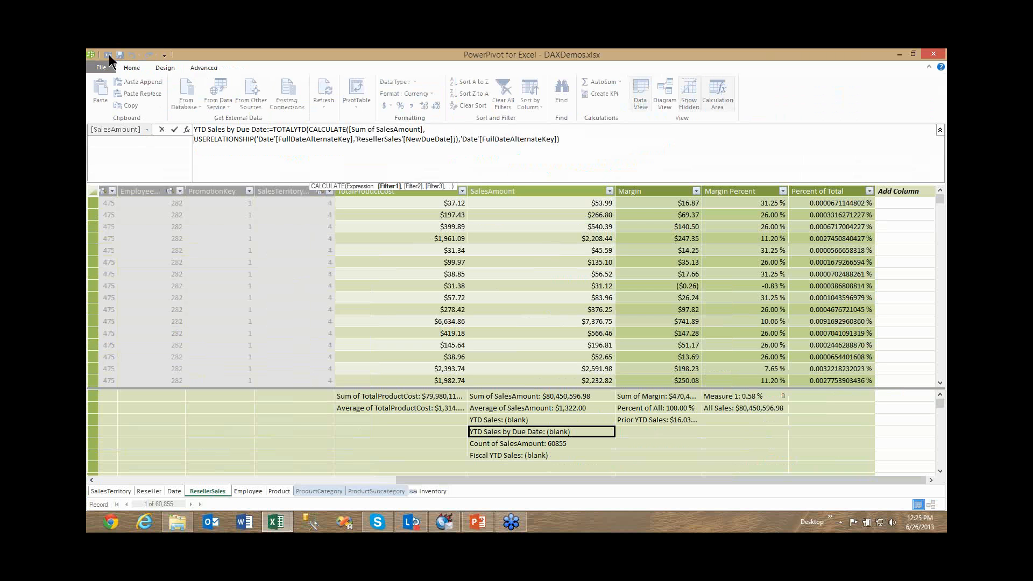
{"action": "left_click", "coordinate": [174, 129]}
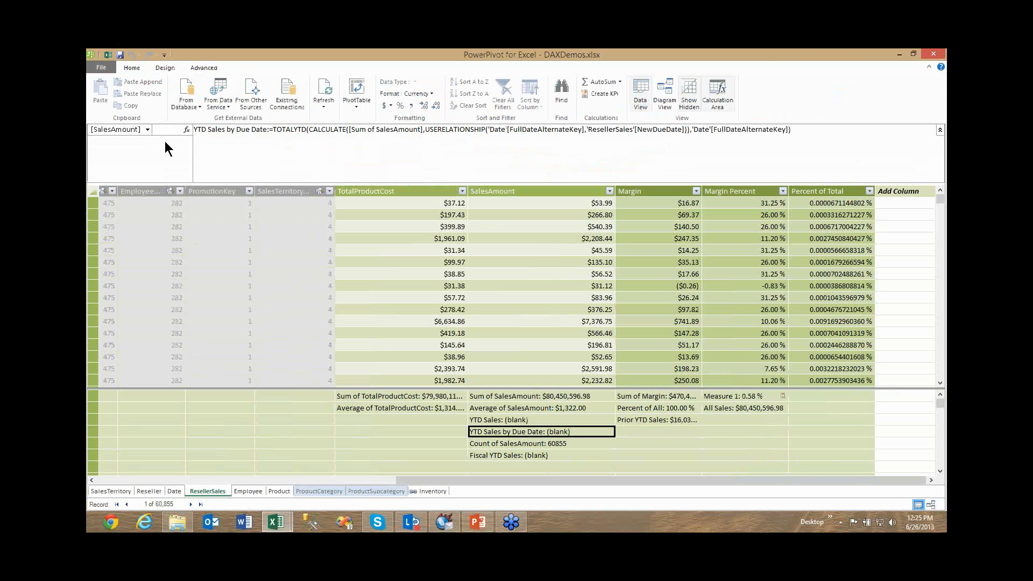
Return to the DAXDemos.xlsx workbook and look through the InventoryData, InventoryReport and Products sheets.
{"action": "left_click", "coordinate": [108, 55]}
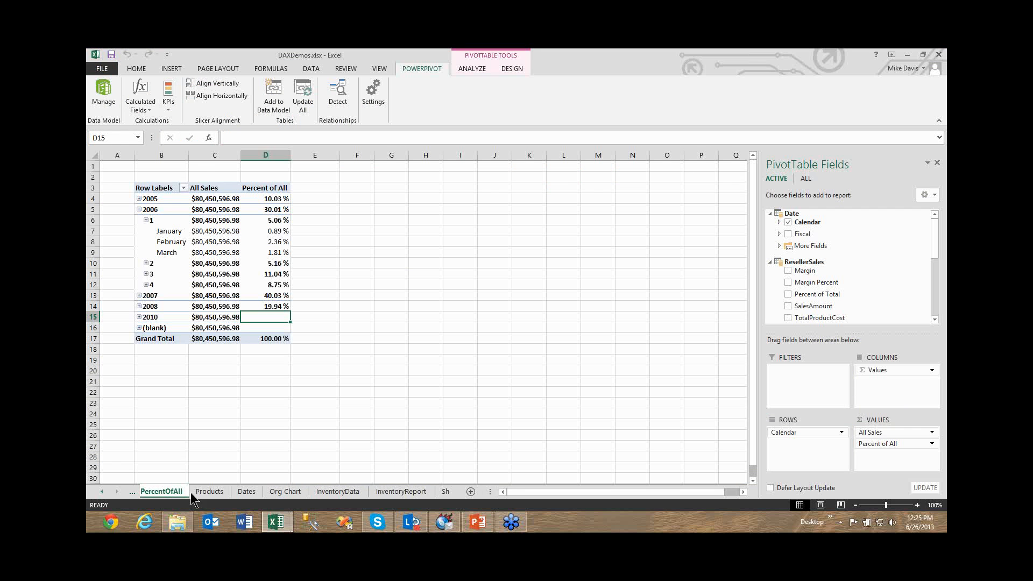
{"action": "left_click", "coordinate": [261, 491]}
{"action": "left_click", "coordinate": [308, 492]}
{"action": "left_click", "coordinate": [343, 491]}
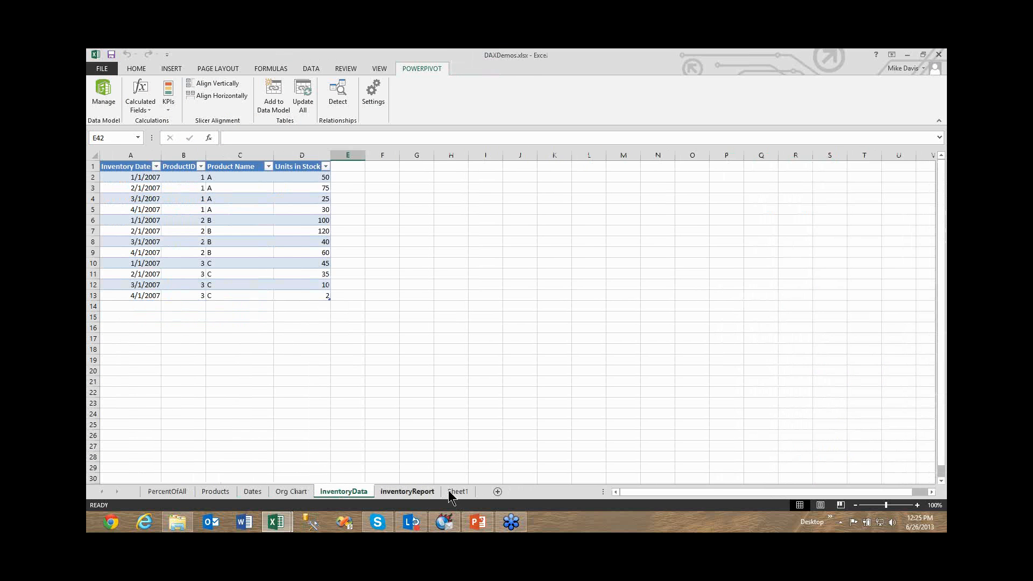
{"action": "left_click", "coordinate": [407, 491]}
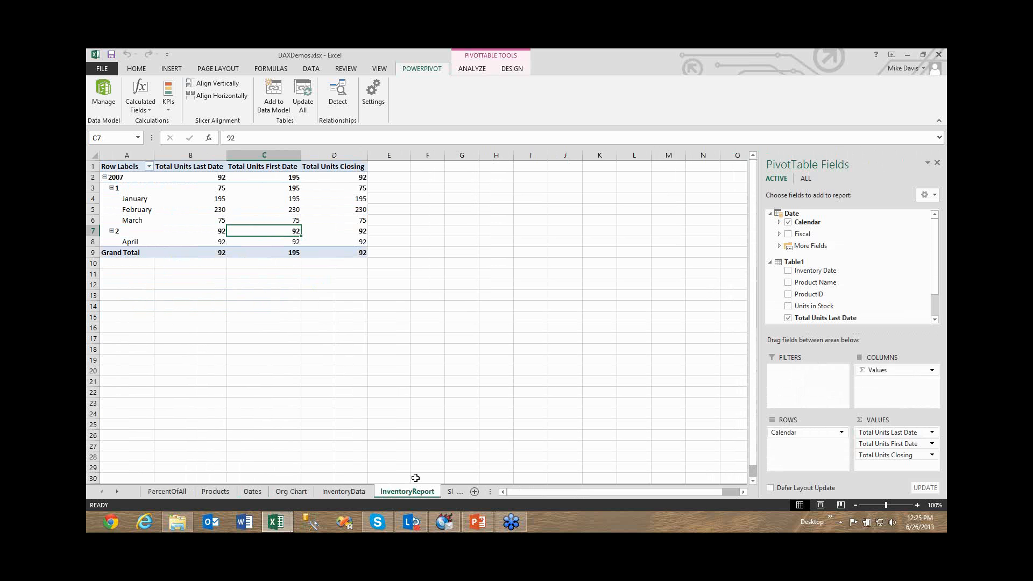
{"action": "left_click", "coordinate": [222, 493]}
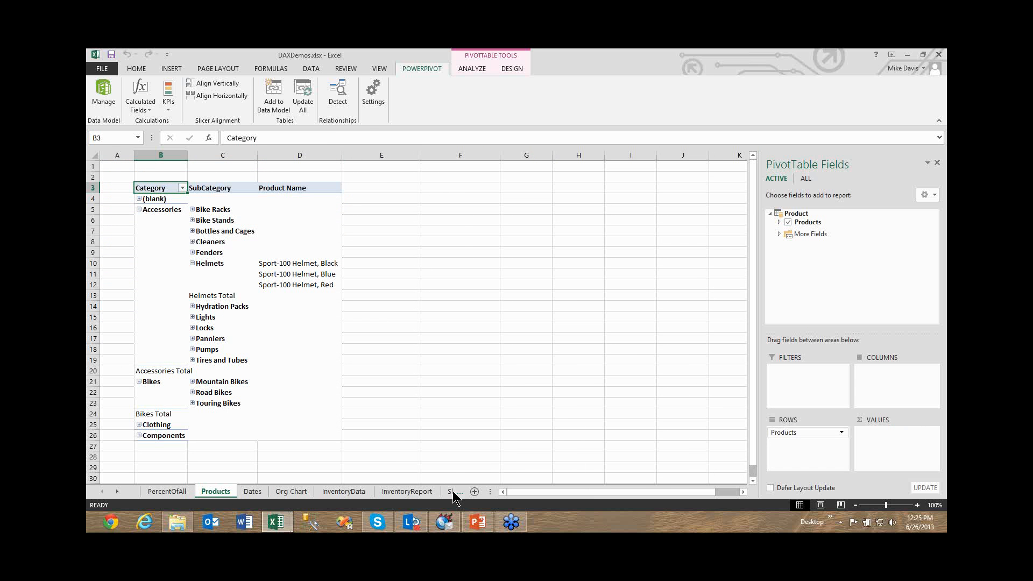
Add a blank worksheet before Dates, and insert a PivotTable from the PowerPivot data model on another new worksheet.
{"action": "left_click", "coordinate": [474, 493]}
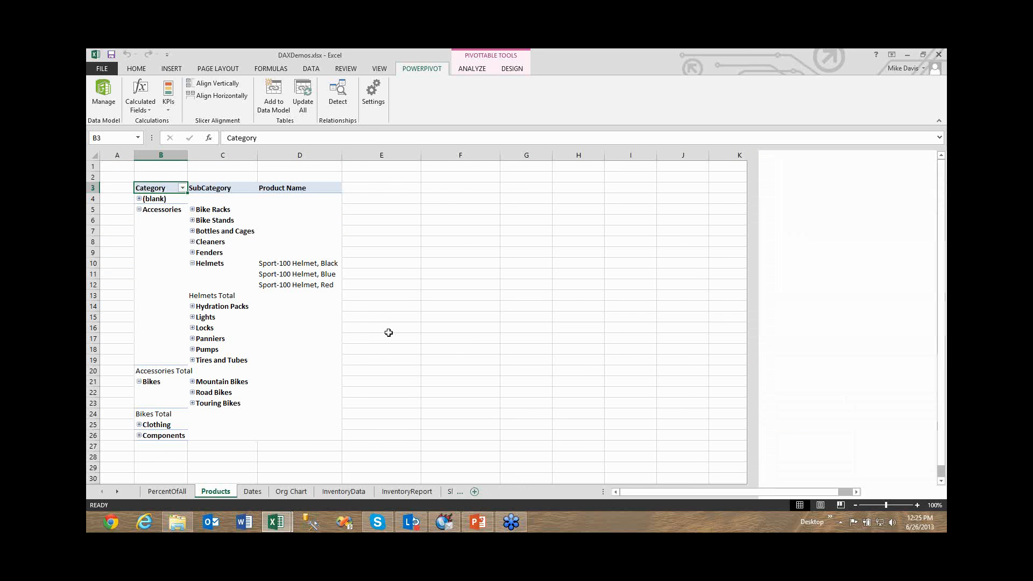
{"action": "left_click", "coordinate": [102, 96]}
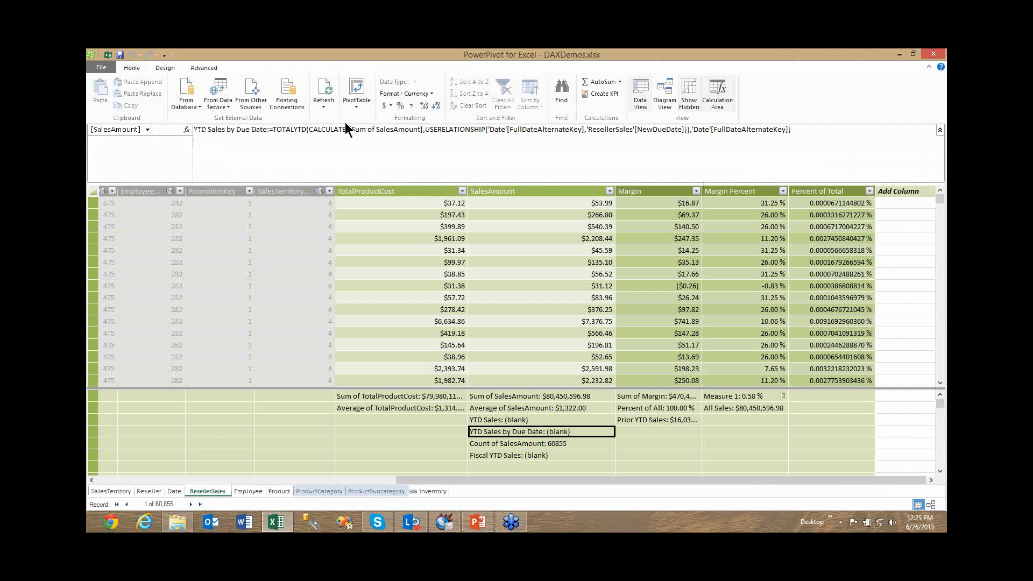
{"action": "left_click", "coordinate": [356, 103]}
{"action": "left_click", "coordinate": [372, 120]}
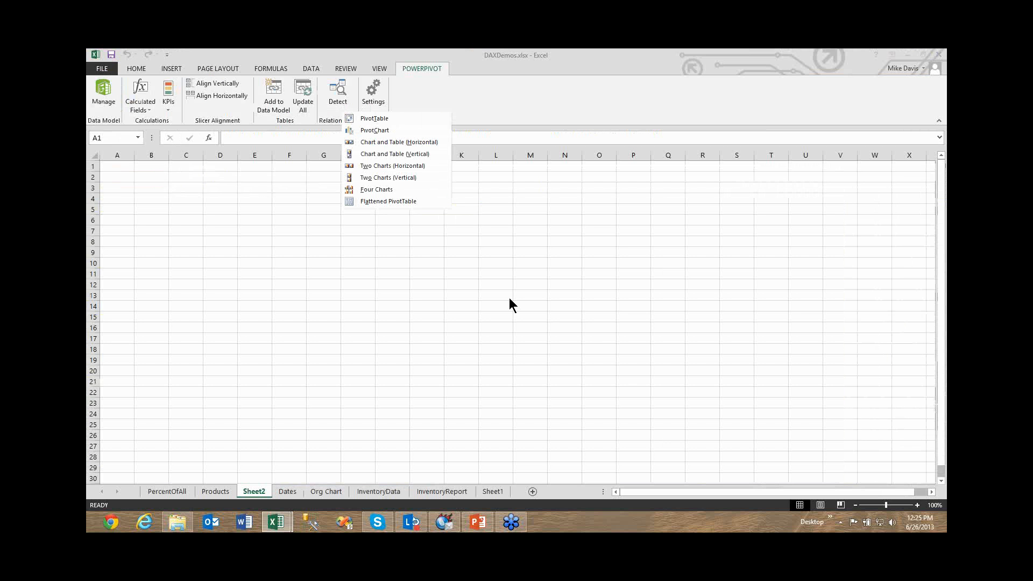
{"action": "left_click", "coordinate": [546, 309]}
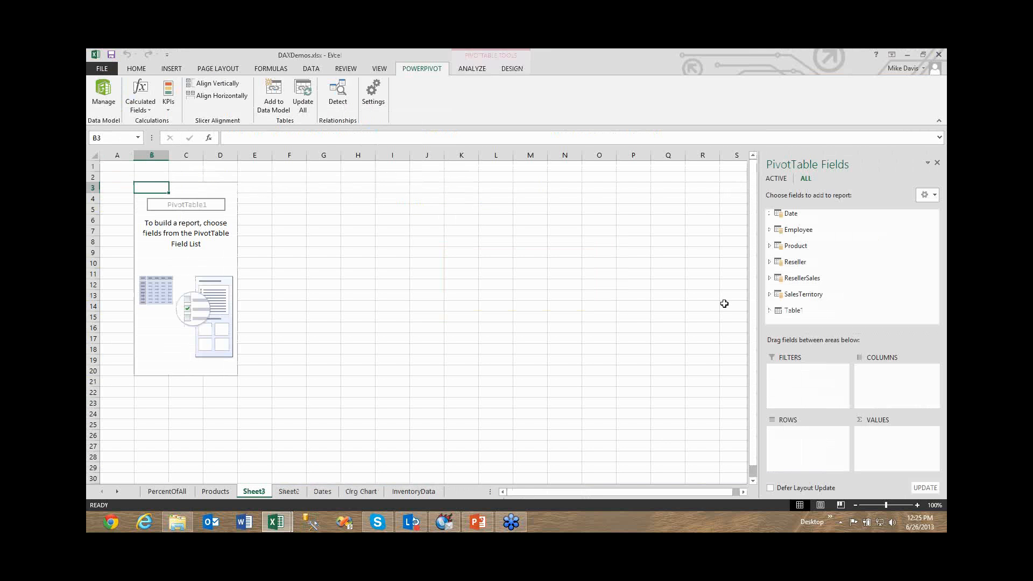
Lay out the PivotTable with the Date table's Calendar hierarchy as rows and Sum of SalesAmount, YTD Sales and YTD Sales by Due Date as values.
{"action": "left_click", "coordinate": [770, 214]}
{"action": "left_click_drag", "start_coordinate": [807, 222], "coordinate": [798, 447]}
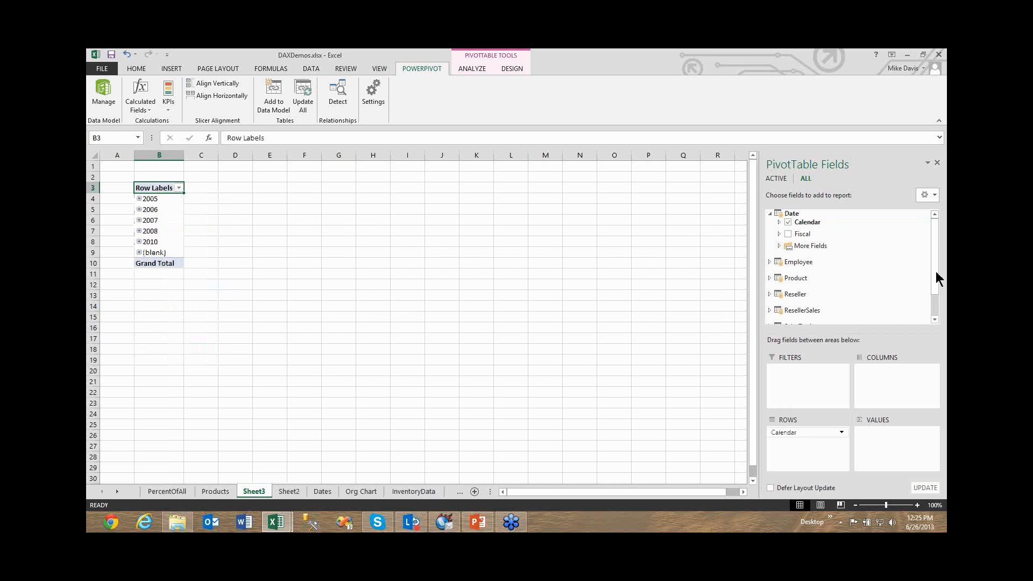
{"action": "scroll", "coordinate": [937, 279], "scroll_direction": "down", "scroll_amount": 1}
{"action": "left_click", "coordinate": [770, 280]}
{"action": "scroll", "coordinate": [934, 263], "scroll_direction": "down", "scroll_amount": 2}
{"action": "scroll", "coordinate": [935, 291], "scroll_direction": "down", "scroll_amount": 3}
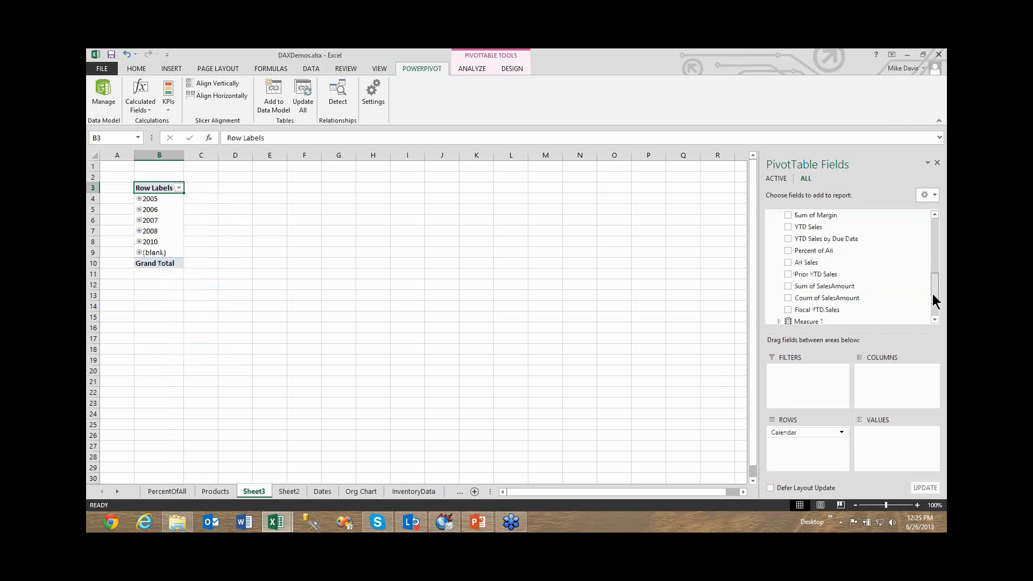
{"action": "left_click_drag", "start_coordinate": [933, 295], "coordinate": [935, 272]}
{"action": "left_click_drag", "start_coordinate": [846, 263], "coordinate": [903, 446]}
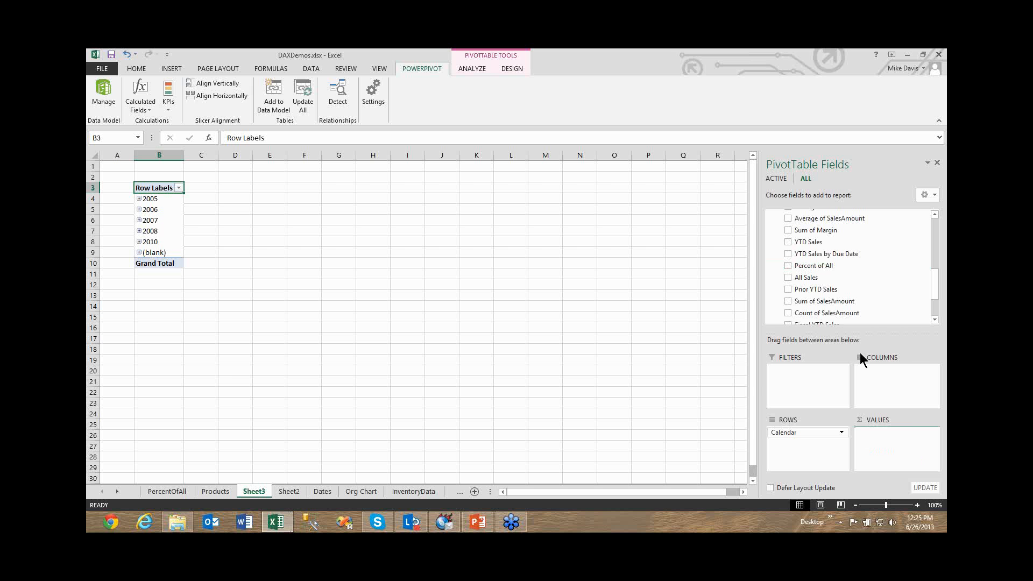
{"action": "left_click_drag", "start_coordinate": [815, 246], "coordinate": [890, 435]}
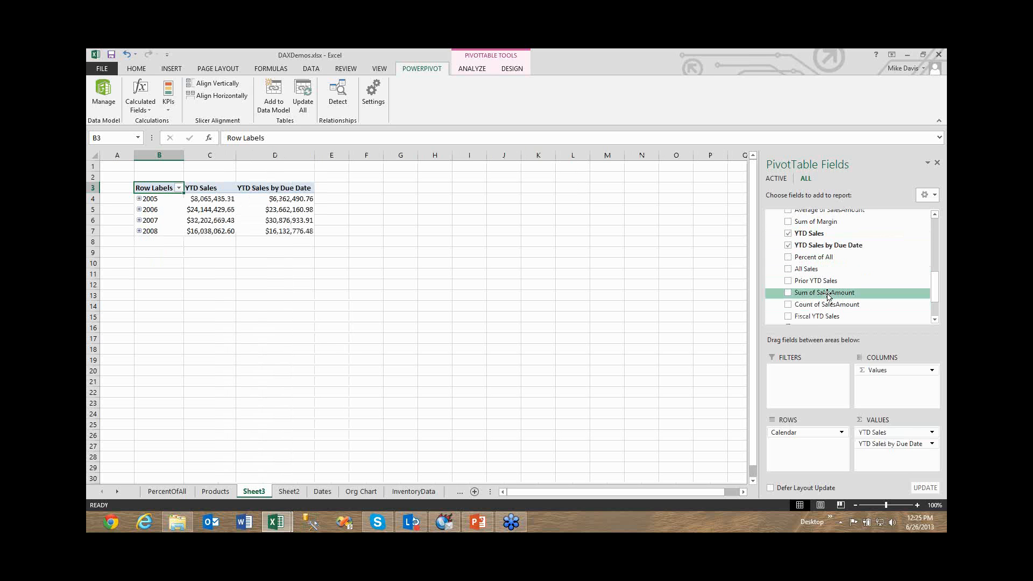
{"action": "left_click_drag", "start_coordinate": [827, 293], "coordinate": [894, 429]}
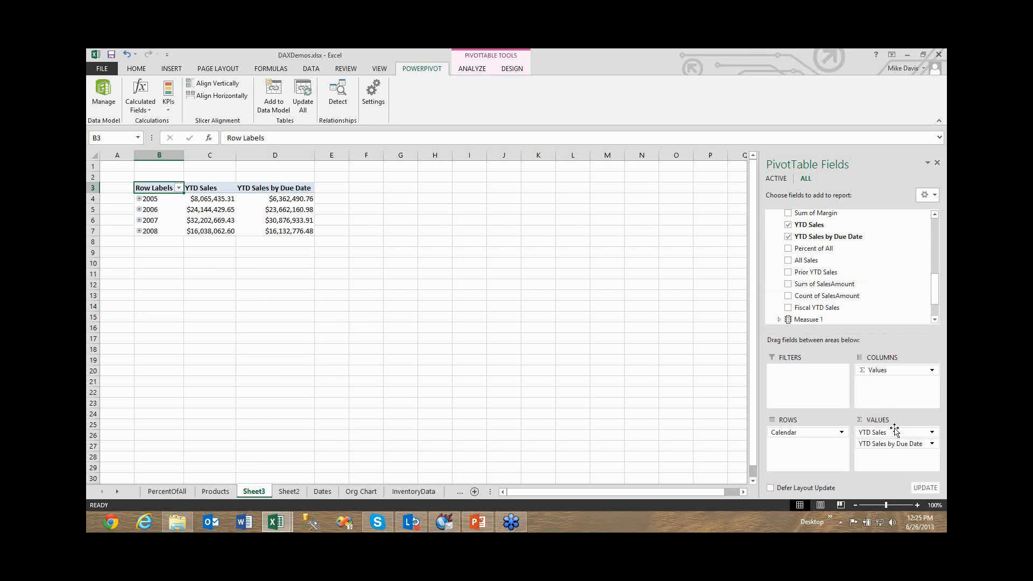
Expand 2006 in the PivotTable and its quarters 1 and 2 down to the months.
{"action": "left_click", "coordinate": [138, 209]}
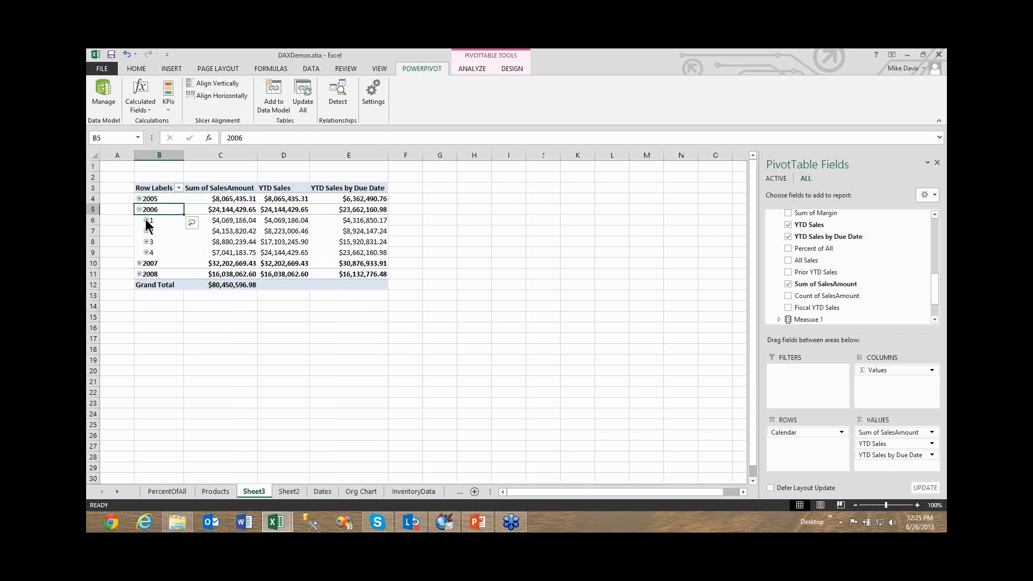
{"action": "left_click", "coordinate": [146, 221]}
{"action": "left_click", "coordinate": [151, 263]}
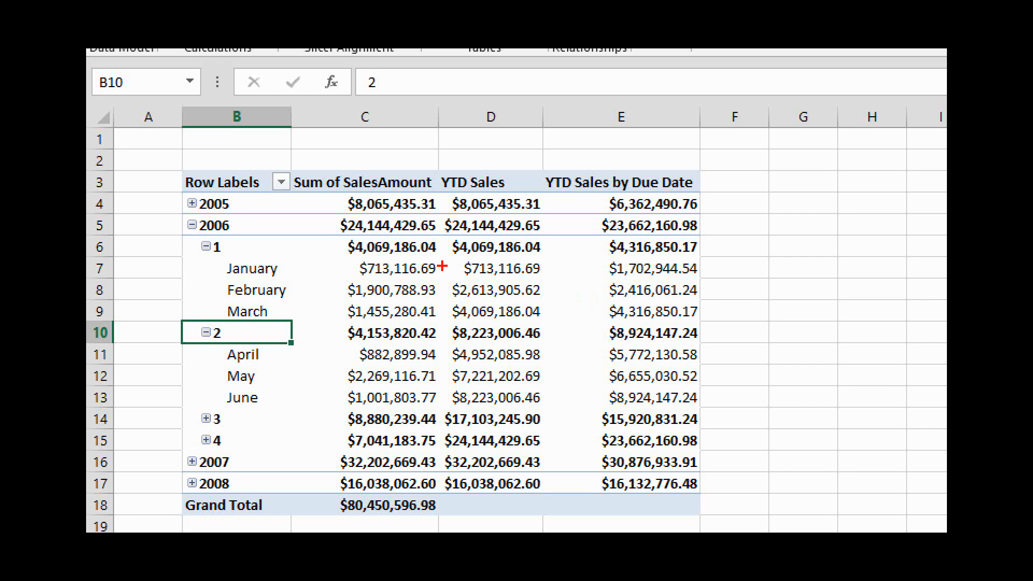
Compare YTD Sales with YTD Sales by Due Date for early 2006 by underlining values and bracketing January and February sales, and clear the markings.
{"action": "left_click_drag", "start_coordinate": [465, 261], "coordinate": [526, 261]}
{"action": "left_click_drag", "start_coordinate": [611, 260], "coordinate": [698, 259]}
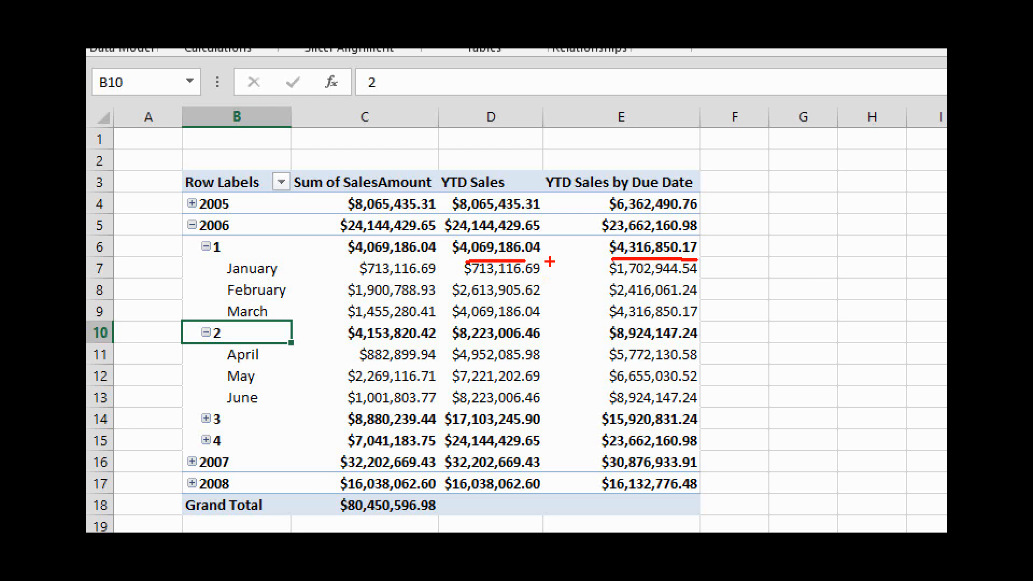
{"action": "left_click_drag", "start_coordinate": [477, 280], "coordinate": [526, 284]}
{"action": "left_click_drag", "start_coordinate": [605, 303], "coordinate": [693, 305]}
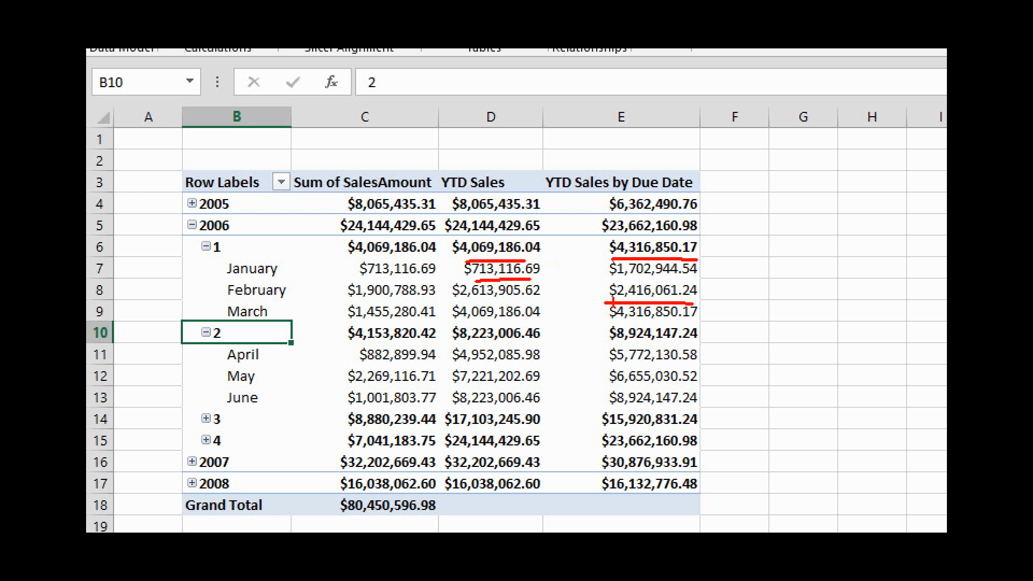
{"action": "left_click_drag", "start_coordinate": [456, 301], "coordinate": [528, 301]}
{"action": "mouse_move", "coordinate": [434, 259]}
{"action": "left_mouse_down"}
{"action": "mouse_move", "coordinate": [441, 295]}
{"action": "mouse_move", "coordinate": [454, 291]}
{"action": "left_mouse_up"}
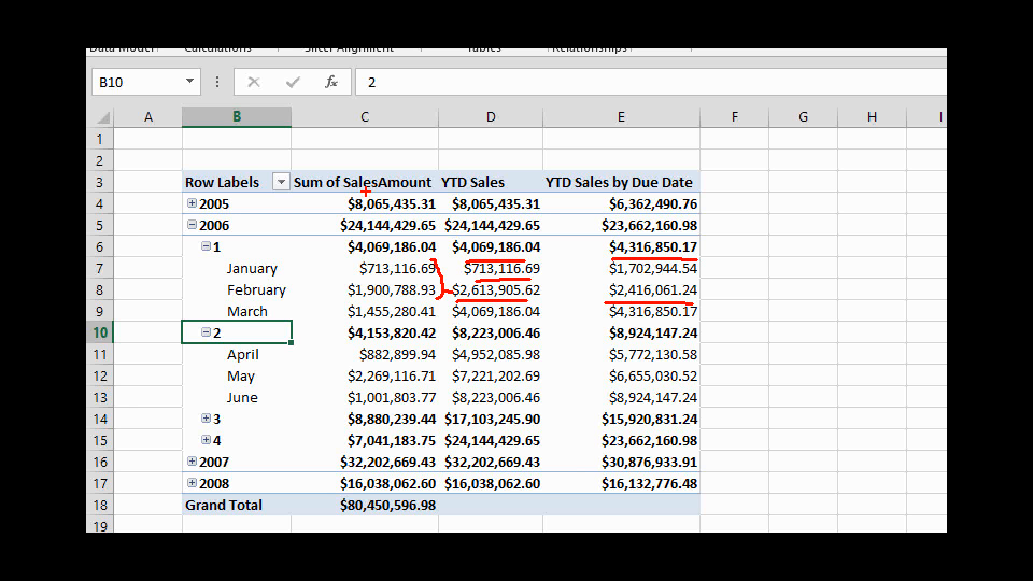
{"action": "left_click_drag", "start_coordinate": [603, 294], "coordinate": [612, 294]}
{"action": "key", "text": "Escape"}
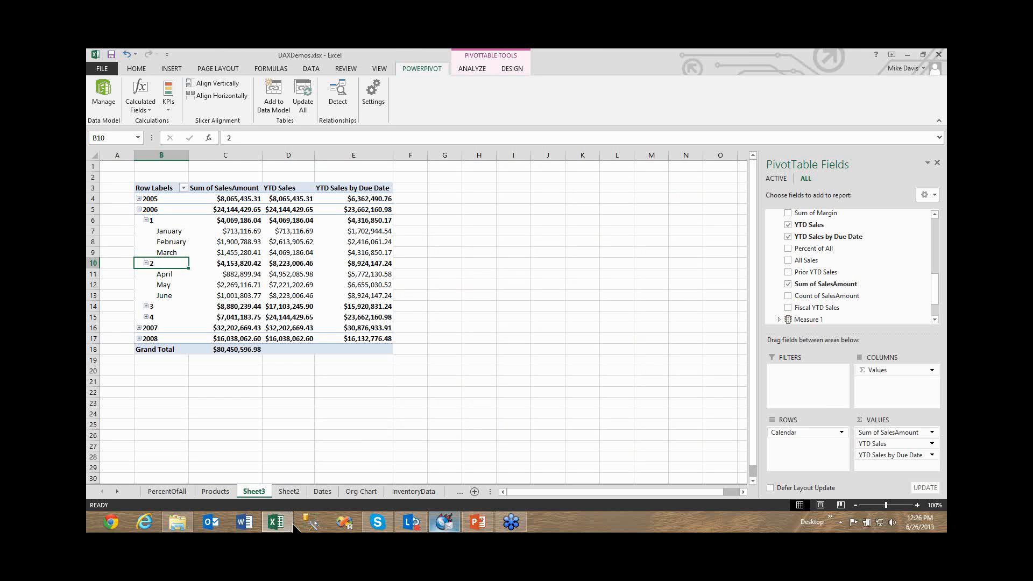
Return to the PowerPivot data model, underline USERELATIONSHIP in the YTD Sales by Due Date formula, and clear the marking.
{"action": "left_click", "coordinate": [478, 521]}
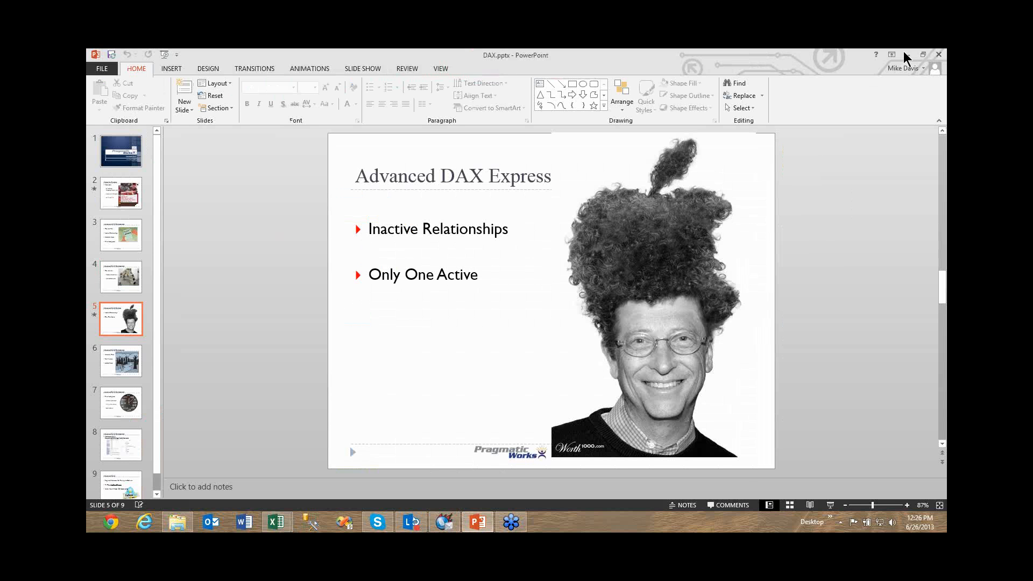
{"action": "key", "text": "alt+Tab"}
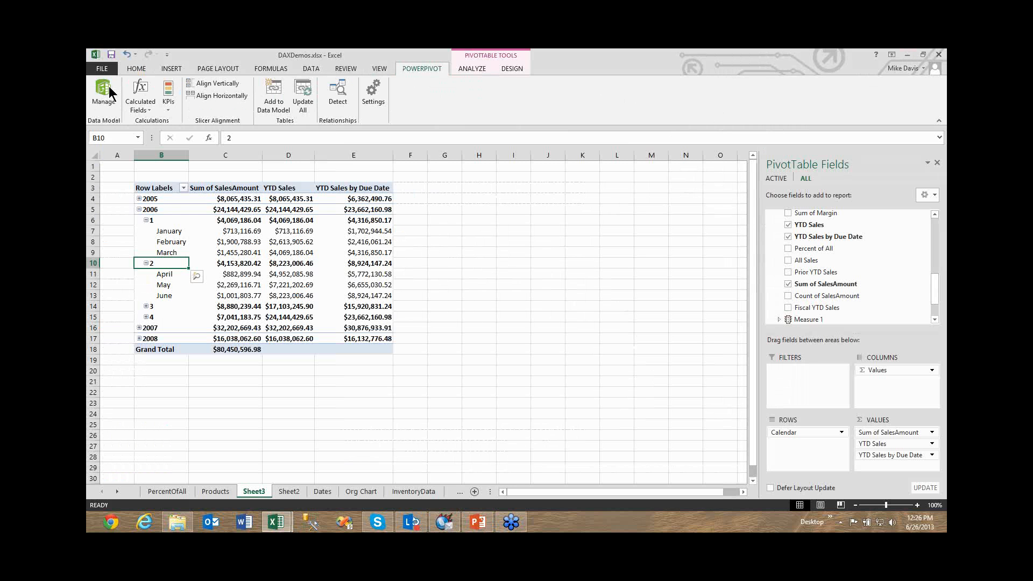
{"action": "left_click", "coordinate": [109, 92]}
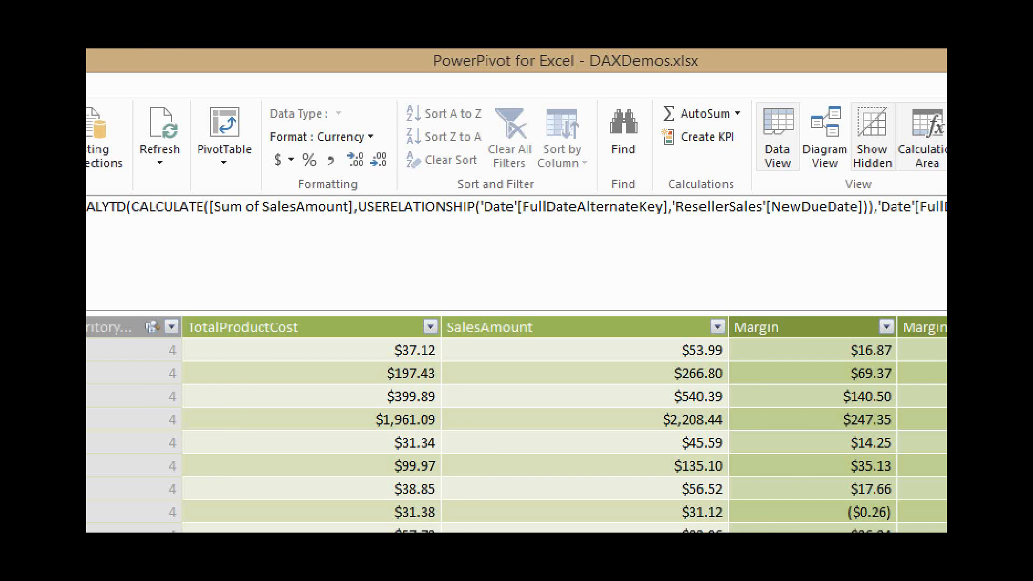
{"action": "left_click_drag", "start_coordinate": [430, 133], "coordinate": [483, 135]}
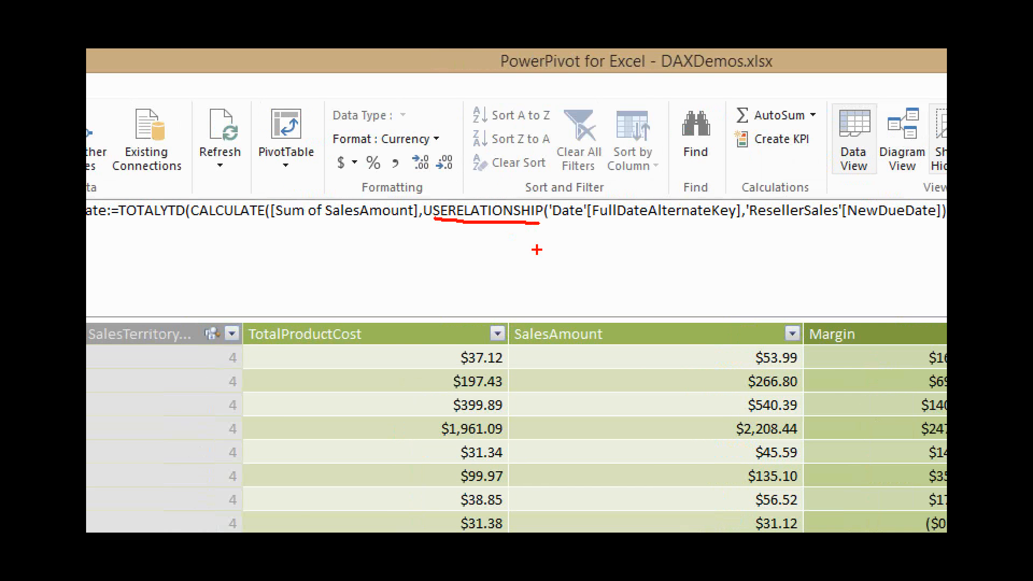
{"action": "key", "text": "Escape"}
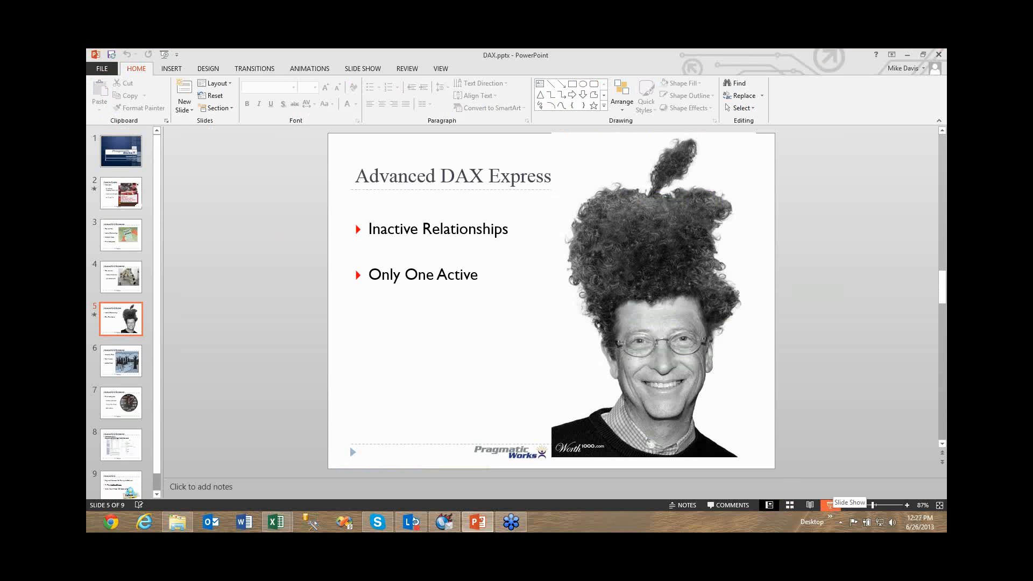
Start the slide show of DAX.pptx in PowerPoint from the Inactive Relationships slide and advance to the Hierarchy Paths slide.
{"action": "left_click", "coordinate": [830, 505]}
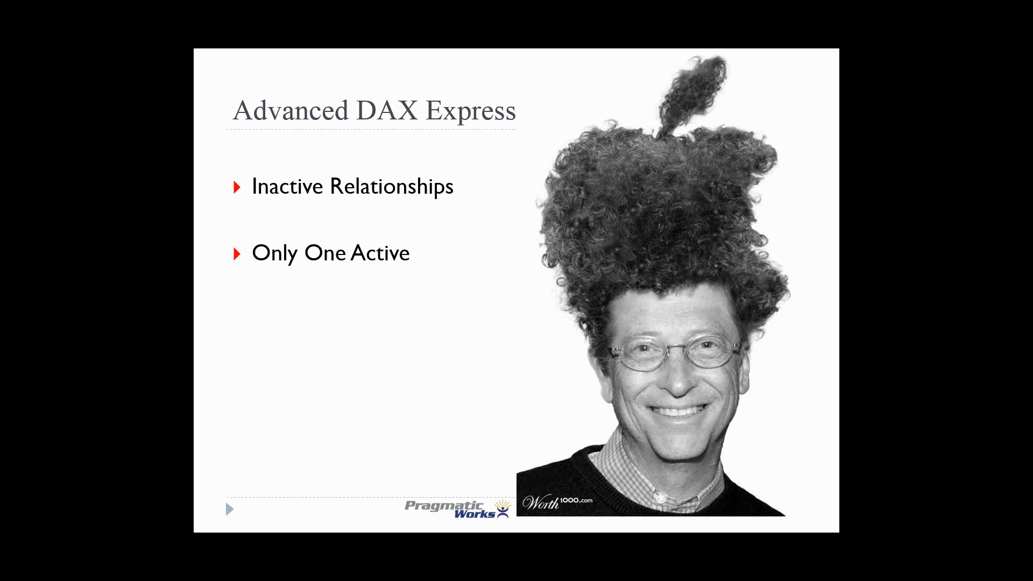
{"action": "key", "text": "Right"}
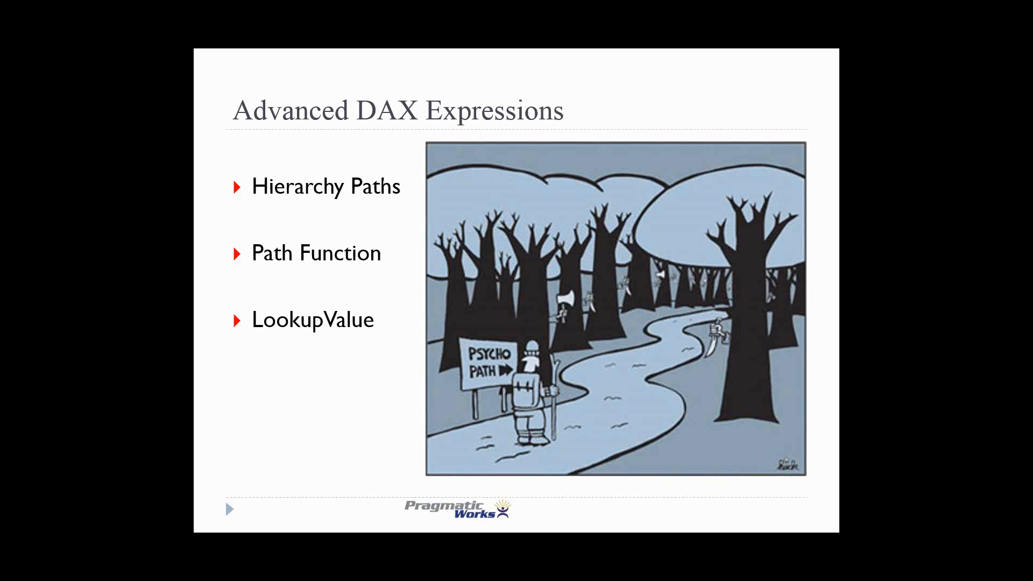
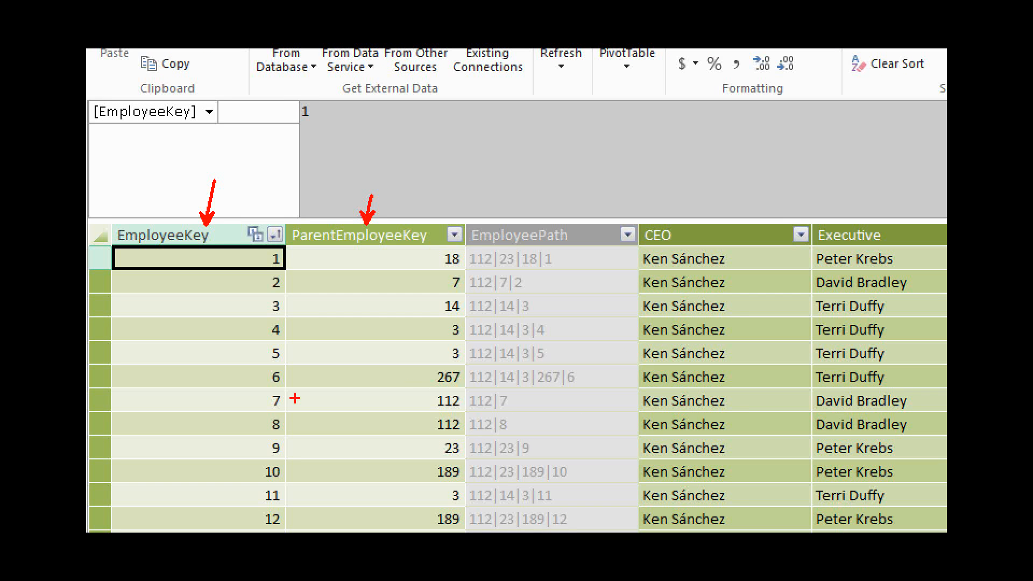
Underline the ParentEmployeeKey entries of employees 7 and 8 in the Employee table and clear the markings.
{"action": "left_click_drag", "start_coordinate": [295, 398], "coordinate": [377, 400]}
{"action": "mouse_move", "coordinate": [293, 425]}
{"action": "left_mouse_down"}
{"action": "mouse_move", "coordinate": [414, 428]}
{"action": "mouse_move", "coordinate": [422, 411]}
{"action": "mouse_move", "coordinate": [416, 426]}
{"action": "left_mouse_up"}
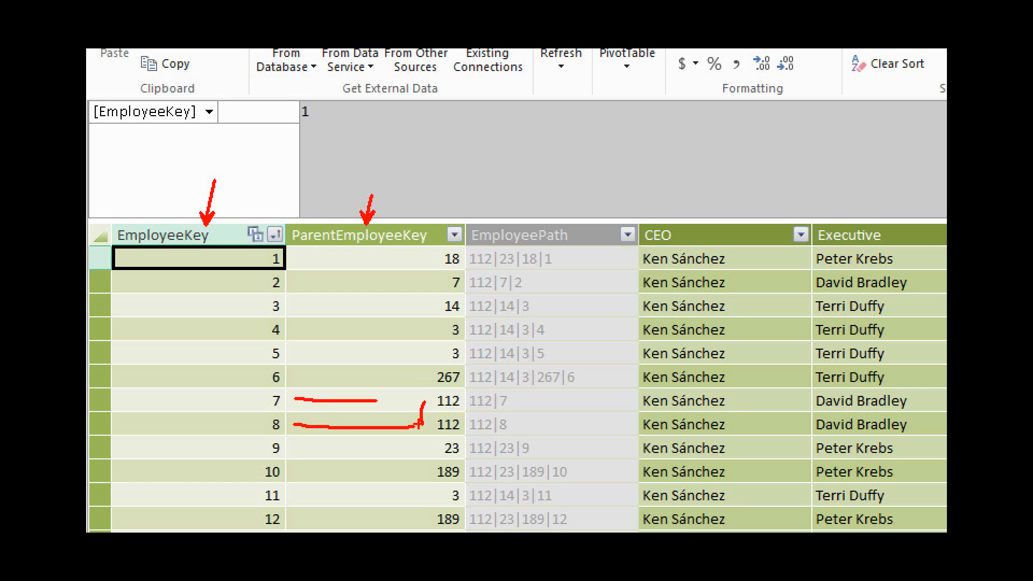
{"action": "key", "text": "XF86AudioMicMute"}
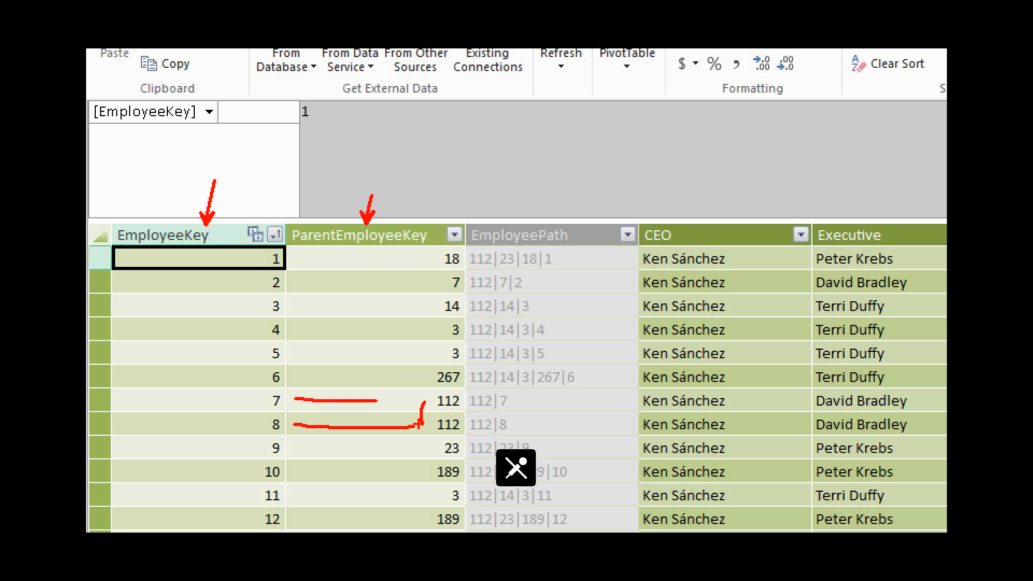
{"action": "key", "text": "XF86AudioMicMute"}
{"action": "key", "text": "Escape"}
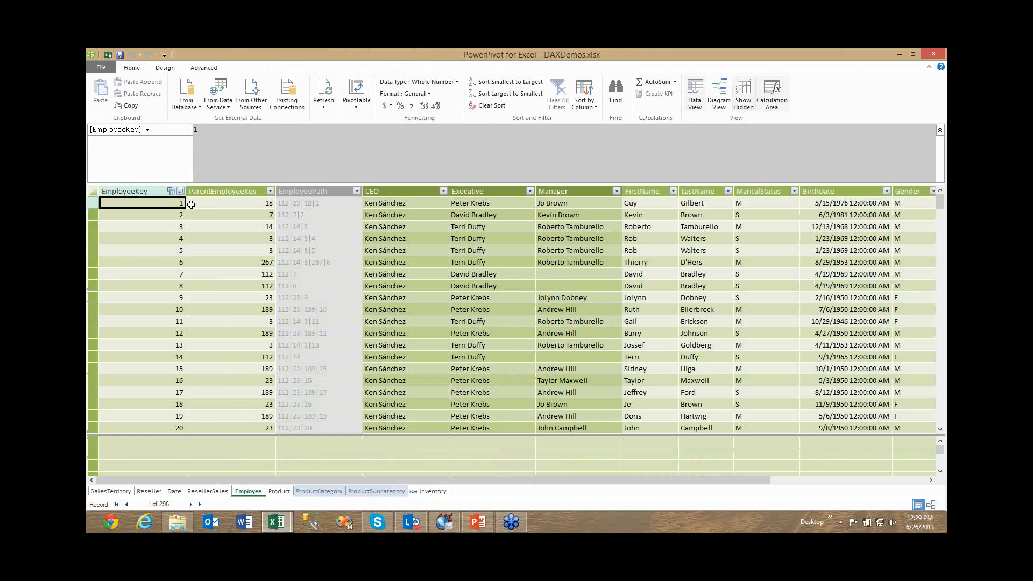
Go through the employee and parent keys down to employee 6, display the EmployeePath formula, and underline employee 6's path.
{"action": "key", "text": "Down"}
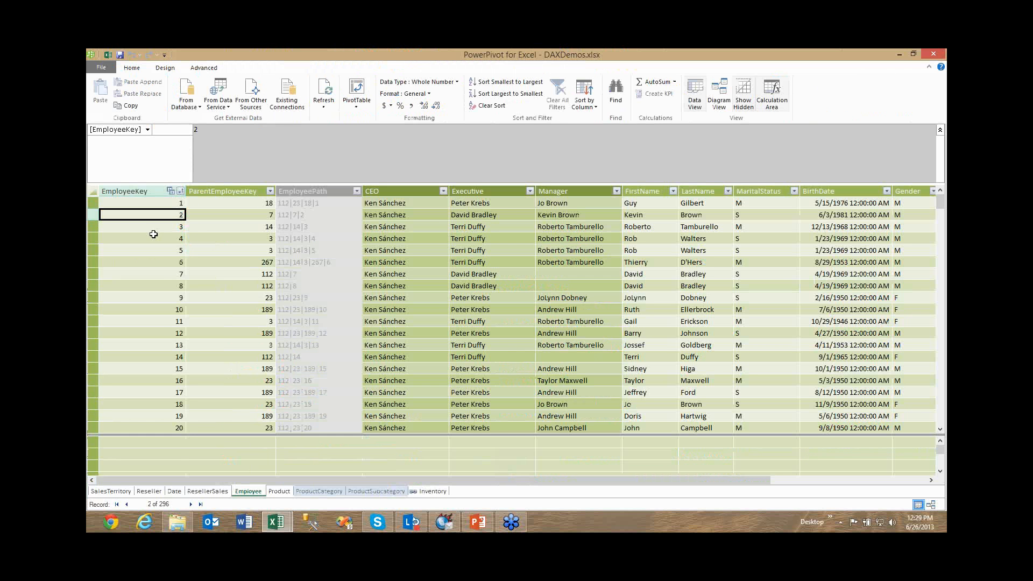
{"action": "left_click", "coordinate": [154, 235]}
{"action": "left_click", "coordinate": [155, 260]}
{"action": "key", "text": "Right"}
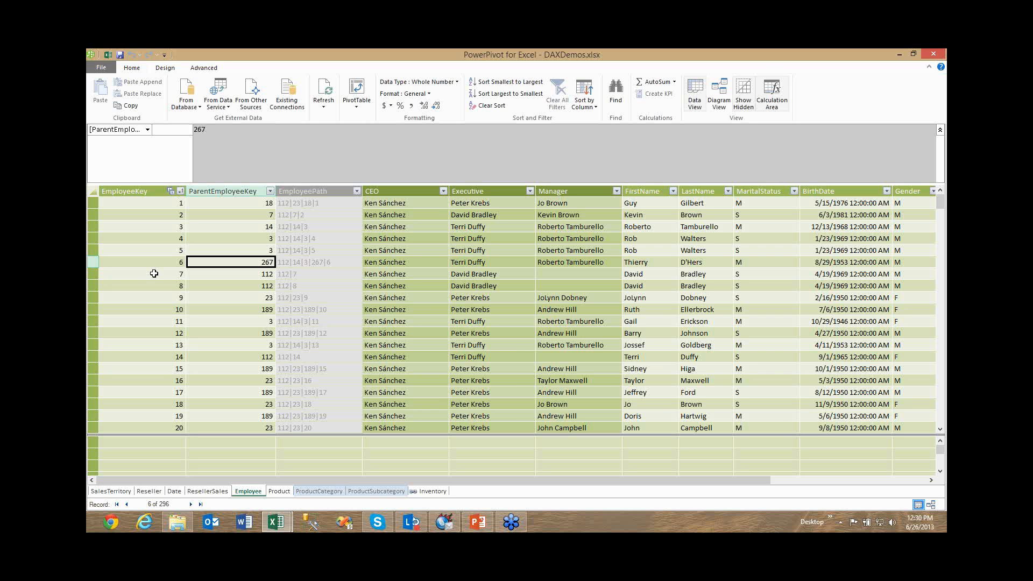
{"action": "left_click", "coordinate": [289, 211]}
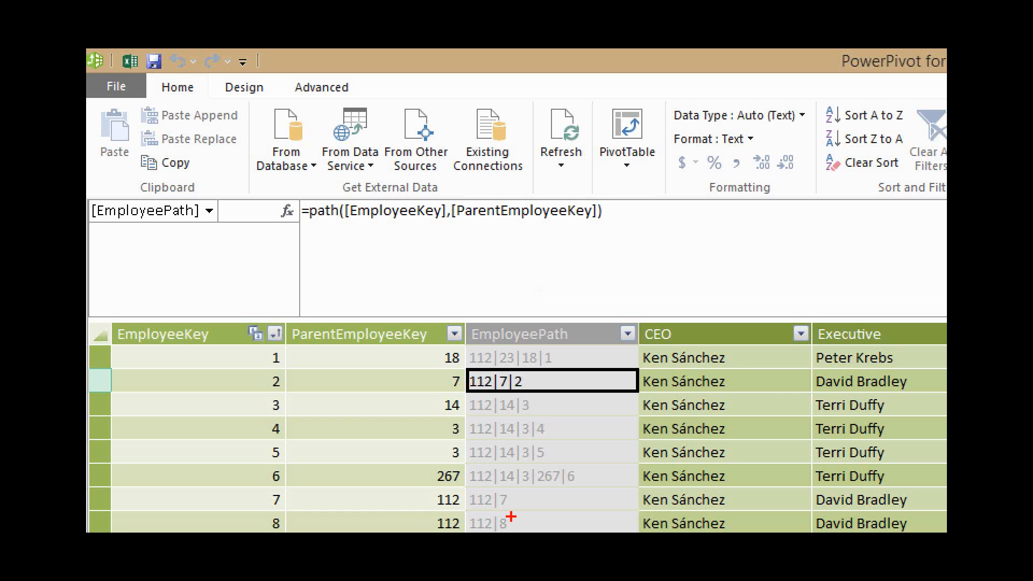
{"action": "left_click_drag", "start_coordinate": [573, 489], "coordinate": [478, 491]}
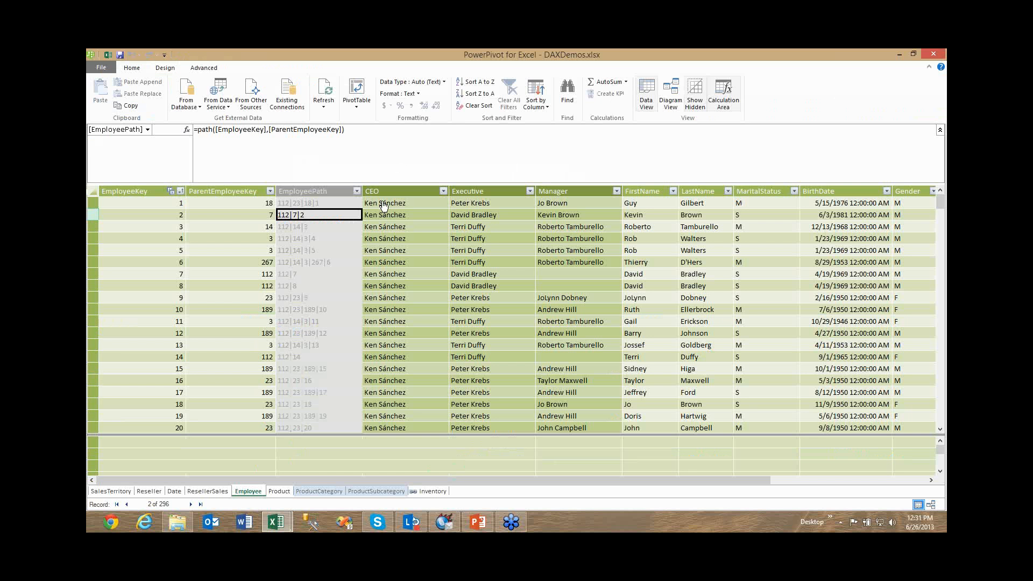
Display the CEO column's formula, mark LOOKUPVALUE and its arguments, link EmployeePath to PATHITEM with an arrow, and clear the markings.
{"action": "left_click", "coordinate": [395, 191]}
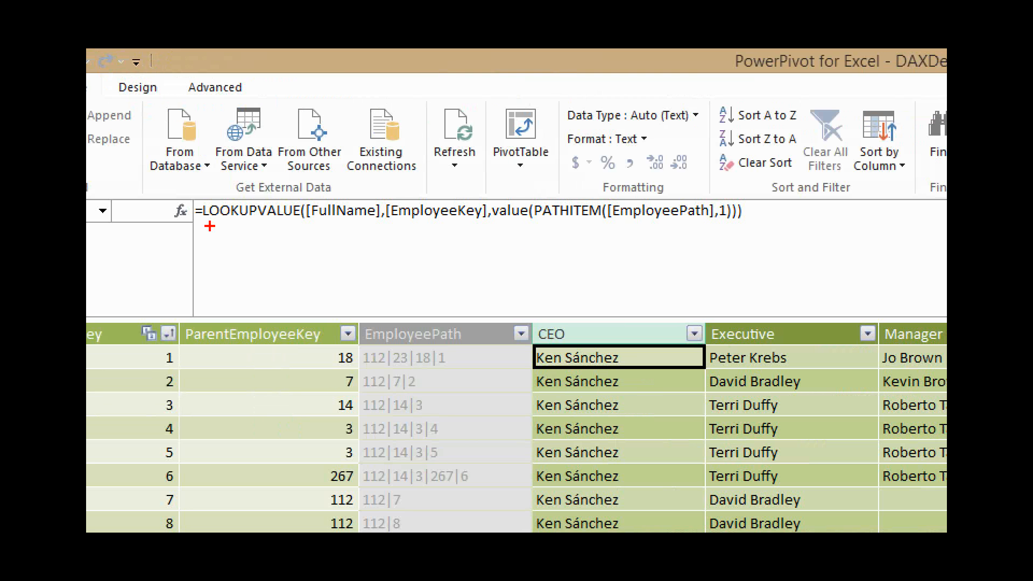
{"action": "left_click_drag", "start_coordinate": [206, 226], "coordinate": [286, 225]}
{"action": "left_click_drag", "start_coordinate": [377, 347], "coordinate": [445, 345]}
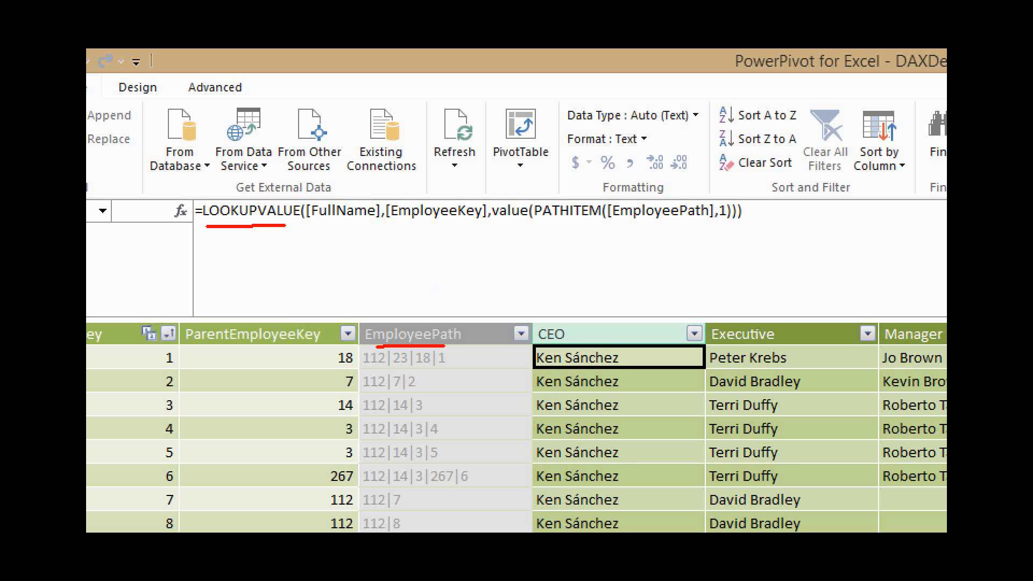
{"action": "left_click_drag", "start_coordinate": [629, 221], "coordinate": [462, 332]}
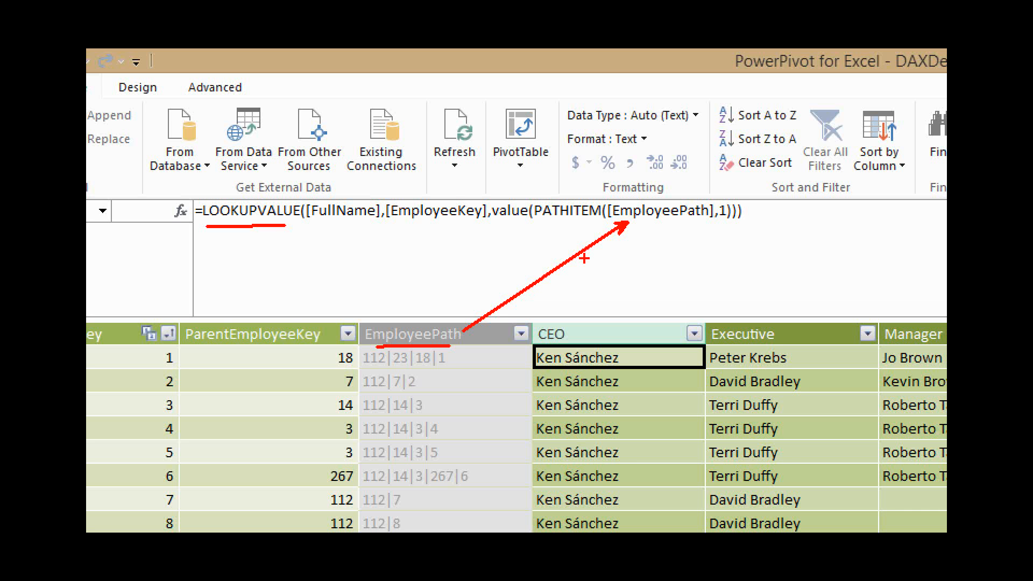
{"action": "left_click_drag", "start_coordinate": [717, 224], "coordinate": [728, 223]}
{"action": "left_click_drag", "start_coordinate": [372, 369], "coordinate": [378, 370]}
{"action": "left_click_drag", "start_coordinate": [407, 225], "coordinate": [456, 225]}
{"action": "left_click_drag", "start_coordinate": [324, 227], "coordinate": [345, 228]}
{"action": "key", "text": "Escape"}
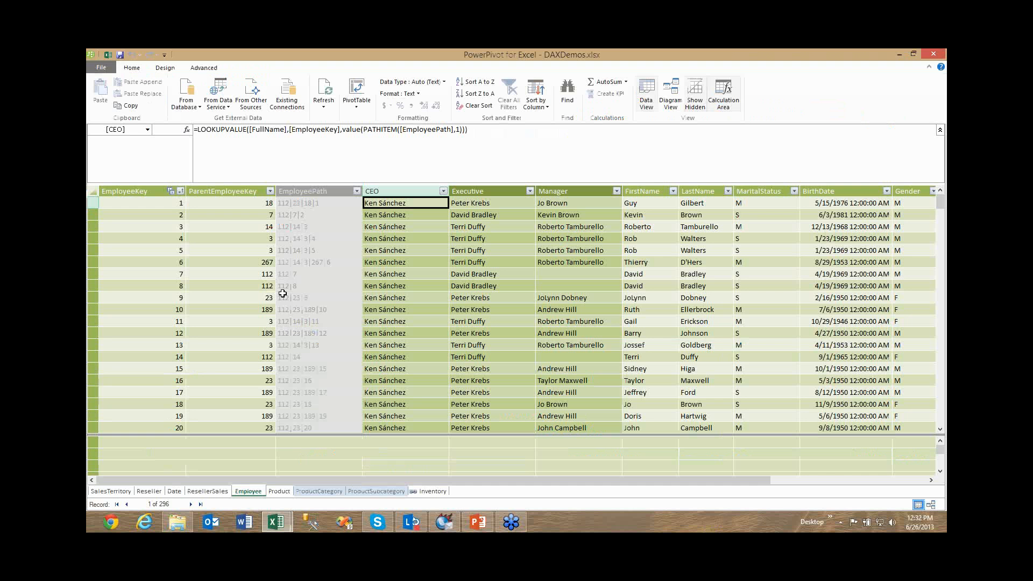
Start a calculated field x:= LOOKUPVALUE( in the calculation area under EmployeePath and underline the function's argument names.
{"action": "left_click", "coordinate": [280, 165]}
{"action": "left_click", "coordinate": [320, 441]}
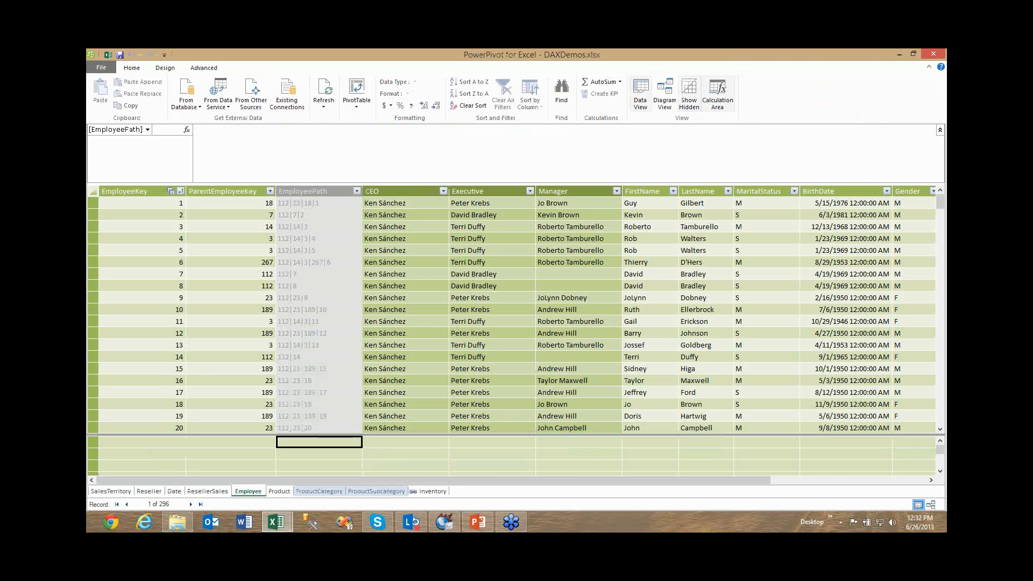
{"action": "type", "text": "x:="}
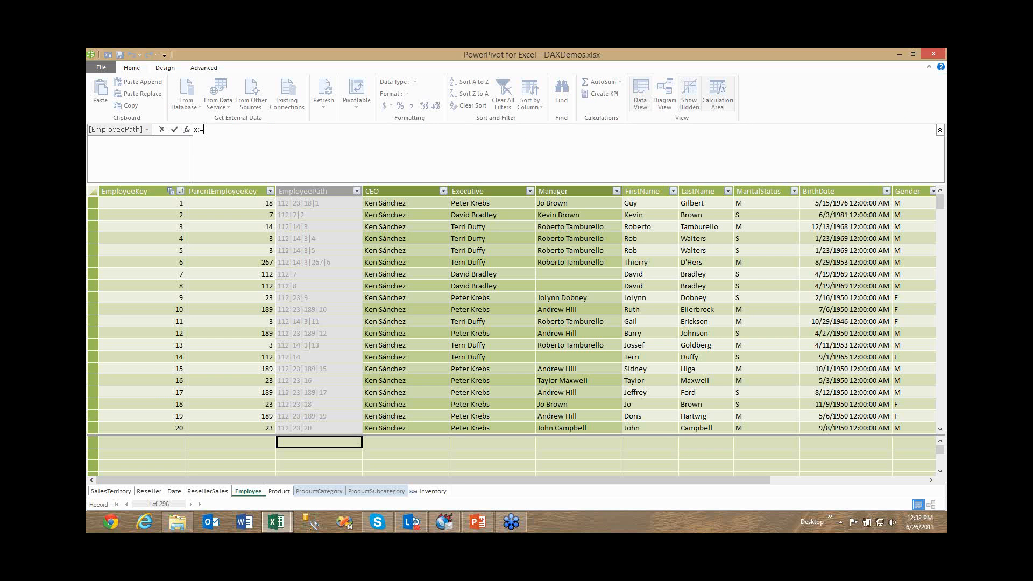
{"action": "type", "text": " look"}
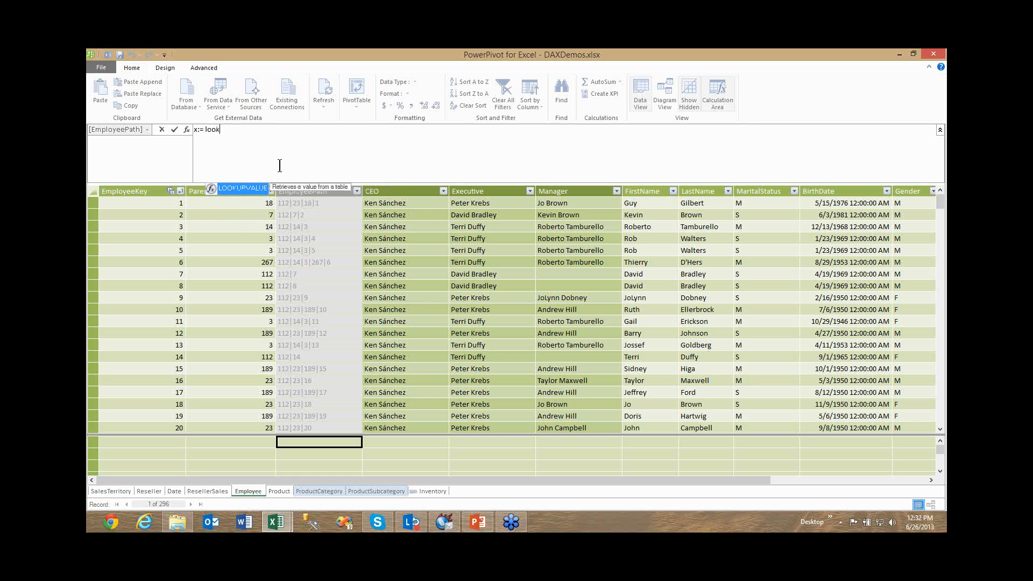
{"action": "double_click", "coordinate": [250, 183]}
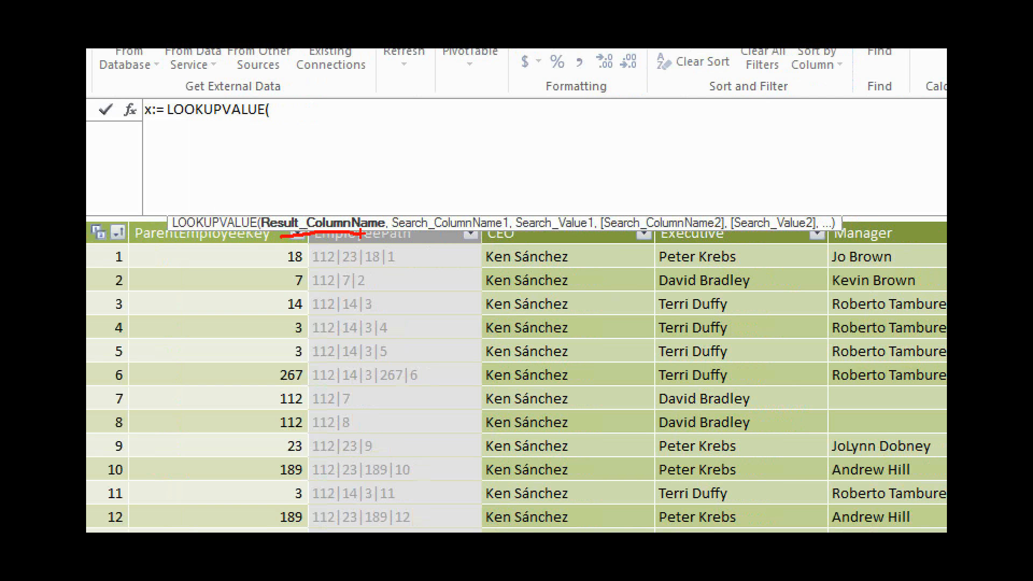
{"action": "left_click_drag", "start_coordinate": [410, 240], "coordinate": [697, 237]}
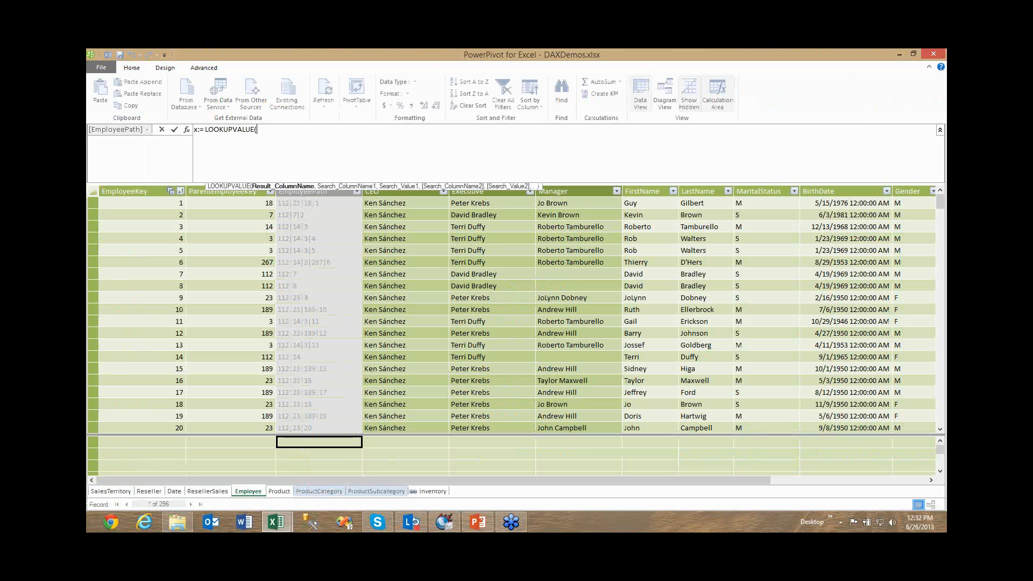
Remove LOOKUPVALUE from the x:= formula, browse the suggested functions starting with f, and erase the letter.
{"action": "key", "text": "BackSpace"}
{"action": "key", "text": "BackSpace"}
{"action": "key", "text": "BackSpace"}
{"action": "key", "text": "BackSpace"}
{"action": "key", "text": "BackSpace"}
{"action": "key", "text": "BackSpace"}
{"action": "key", "text": "BackSpace"}
{"action": "key", "text": "BackSpace"}
{"action": "key", "text": "BackSpace"}
{"action": "key", "text": "BackSpace"}
{"action": "key", "text": "BackSpace"}
{"action": "key", "text": "BackSpace"}
{"action": "key", "text": "BackSpace"}
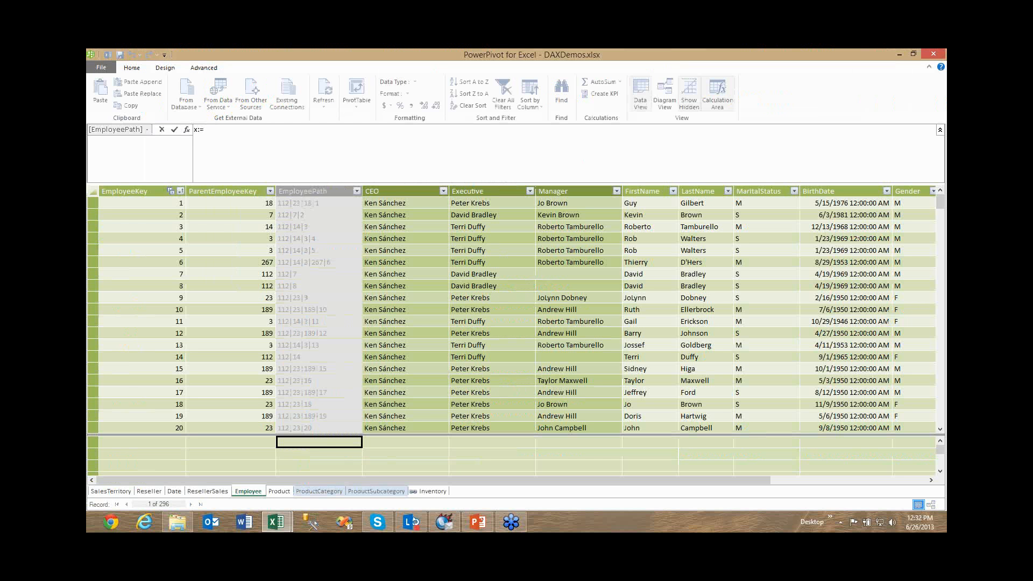
{"action": "key", "text": "Down"}
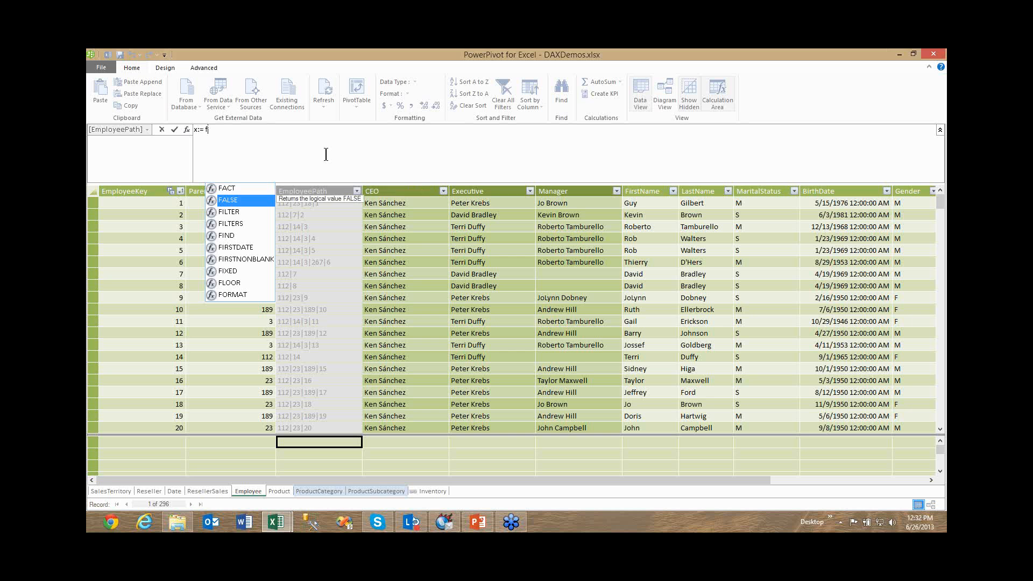
{"action": "key", "text": "Down"}
{"action": "key", "text": "Down"}
{"action": "key", "text": "Down"}
{"action": "key", "text": "Down"}
{"action": "key", "text": "Down"}
{"action": "key", "text": "Down"}
{"action": "key", "text": "Down"}
{"action": "key", "text": "Down"}
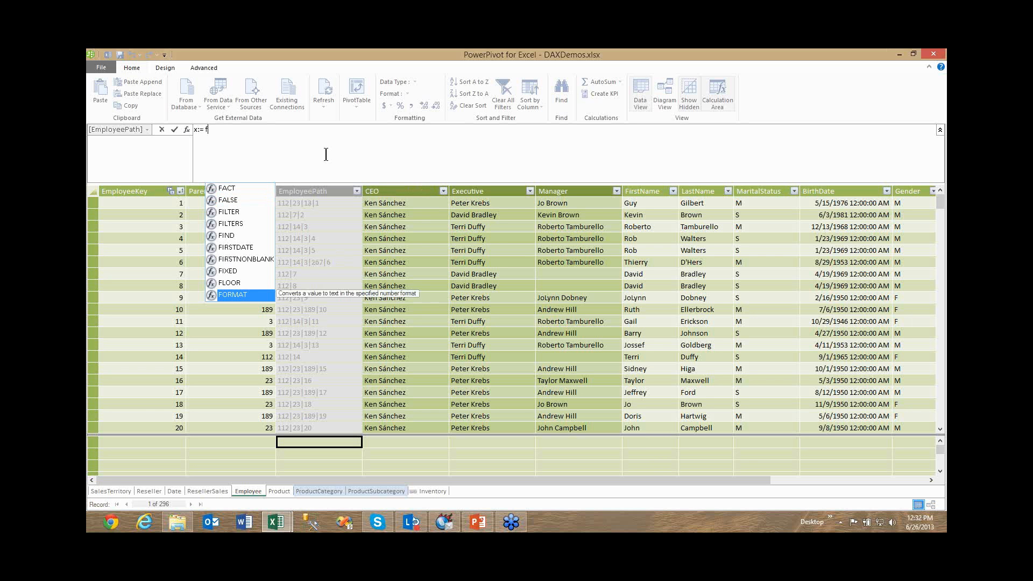
{"action": "key", "text": "Up"}
{"action": "key", "text": "Up"}
{"action": "key", "text": "Up"}
{"action": "key", "text": "Up"}
{"action": "key", "text": "Up"}
{"action": "key", "text": "Up"}
{"action": "key", "text": "Up"}
{"action": "key", "text": "Up"}
{"action": "key", "text": "BackSpace"}
{"action": "key", "text": "BackSpace"}
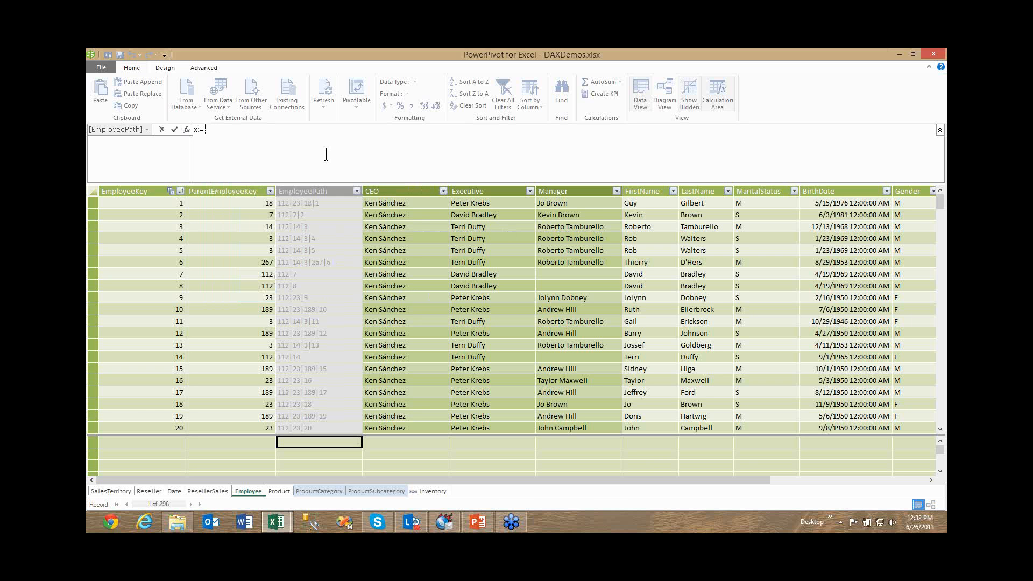
Enter date in the x:= formula, browse the suggested date columns and functions, and discard the calculated field.
{"action": "type", "text": "date"}
{"action": "key", "text": "Down"}
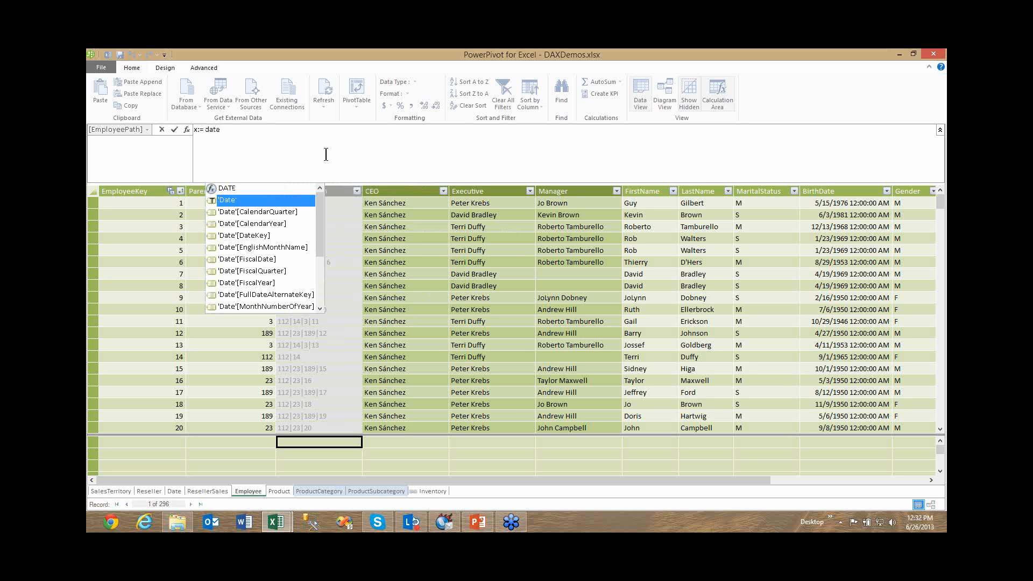
{"action": "key", "text": "Down"}
{"action": "key", "text": "Down"}
{"action": "key", "text": "Down"}
{"action": "key", "text": "Down"}
{"action": "key", "text": "Down"}
{"action": "key", "text": "Down"}
{"action": "key", "text": "Down"}
{"action": "key", "text": "Down"}
{"action": "key", "text": "Down"}
{"action": "key", "text": "Down"}
{"action": "key", "text": "Down"}
{"action": "key", "text": "Down"}
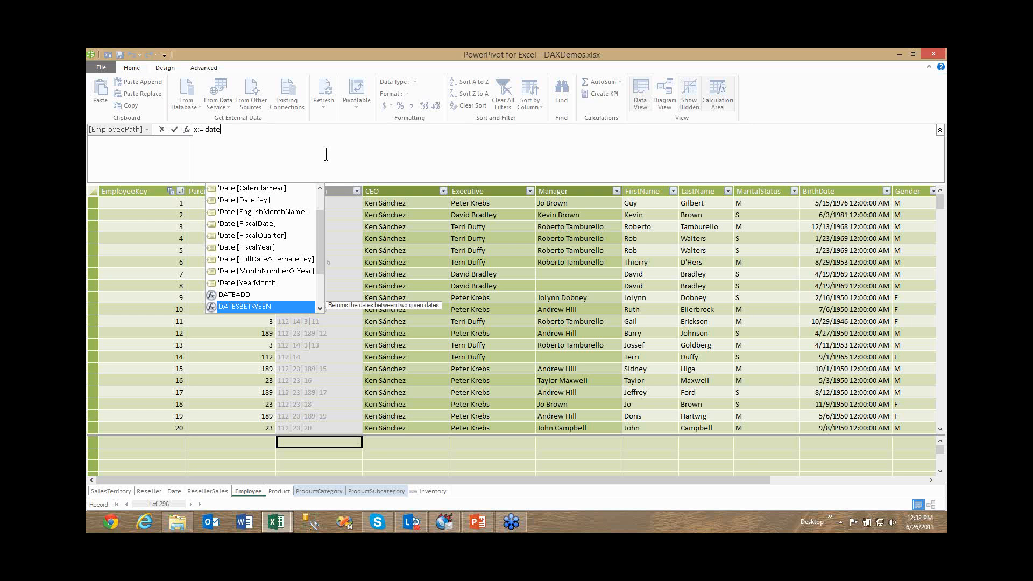
{"action": "key", "text": "Down"}
{"action": "key", "text": "Down"}
{"action": "key", "text": "Down"}
{"action": "key", "text": "Down"}
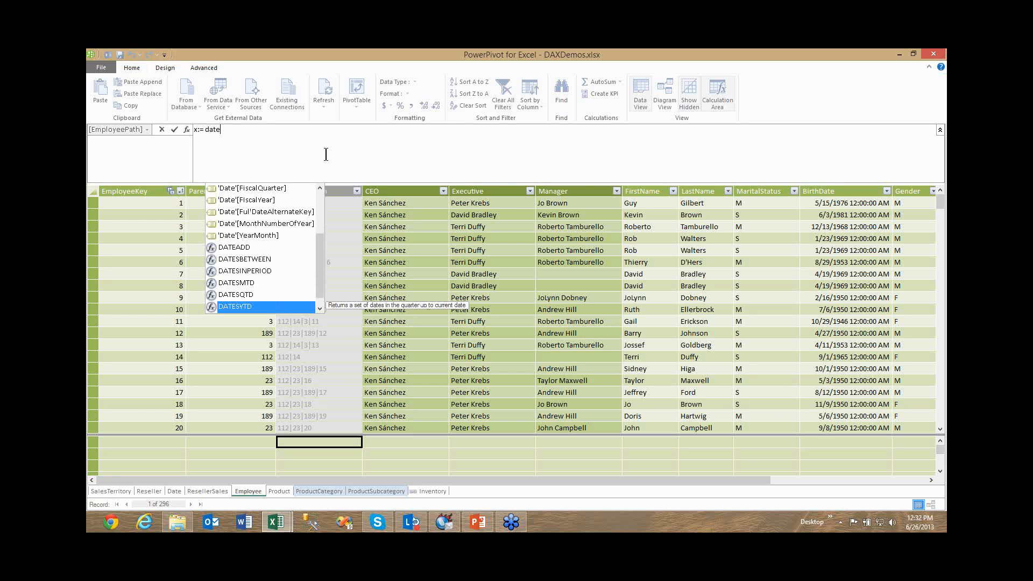
{"action": "key", "text": "Up"}
{"action": "key", "text": "Up"}
{"action": "key", "text": "Up"}
{"action": "key", "text": "Up"}
{"action": "key", "text": "Up"}
{"action": "key", "text": "Escape"}
{"action": "key", "text": "Escape"}
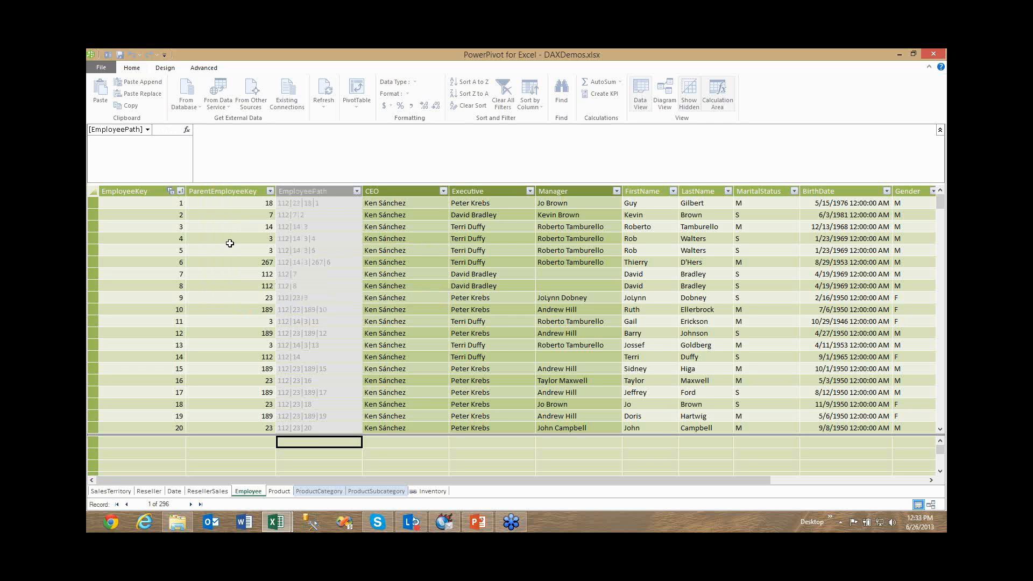
Compare the CEO and Manager column formulas, highlighting the PATHITEM part and its position number, without changing them.
{"action": "left_click", "coordinate": [393, 204]}
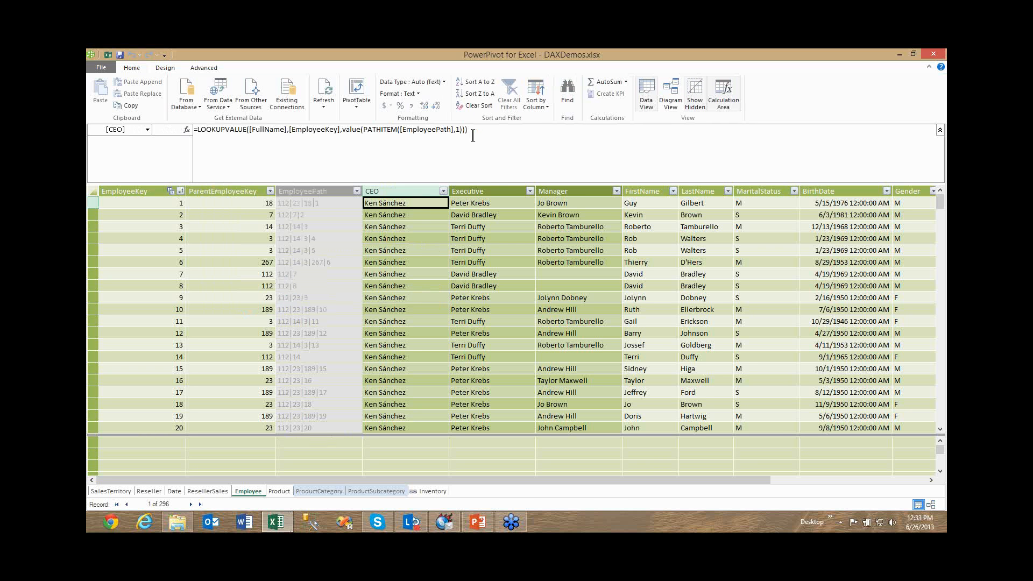
{"action": "left_click_drag", "start_coordinate": [467, 130], "coordinate": [368, 130]}
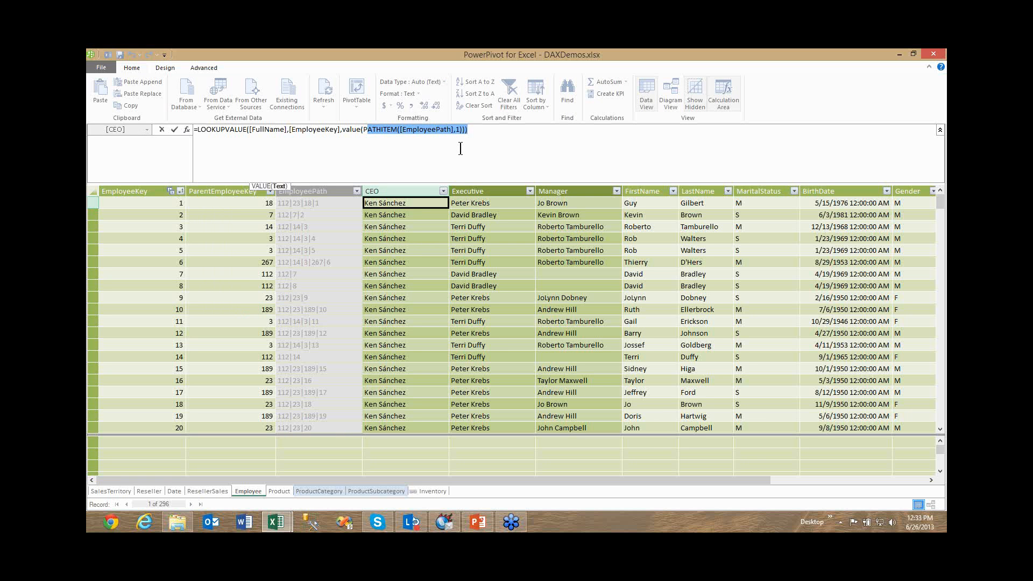
{"action": "left_click", "coordinate": [494, 207]}
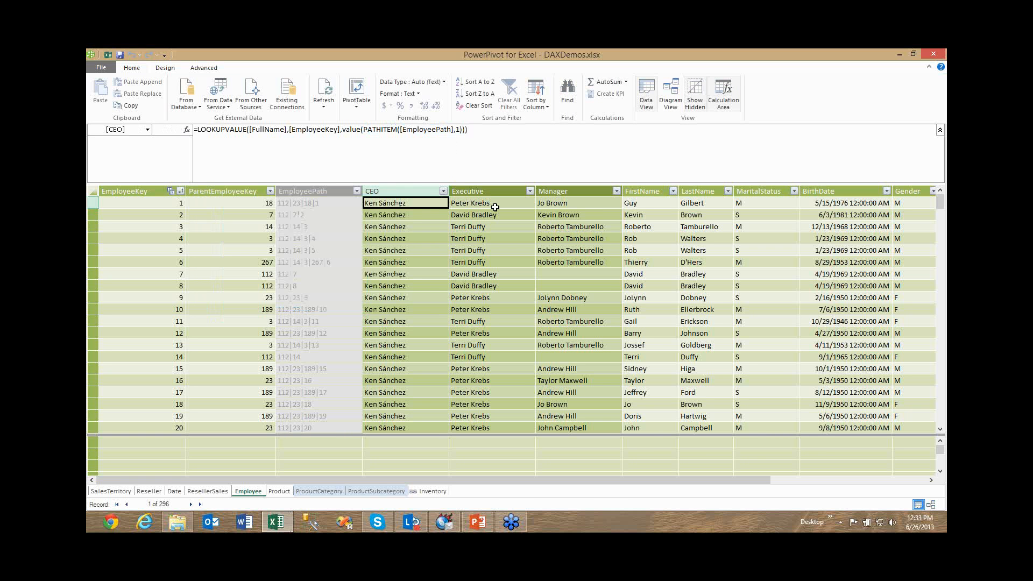
{"action": "double_click", "coordinate": [460, 131]}
{"action": "left_click", "coordinate": [555, 219]}
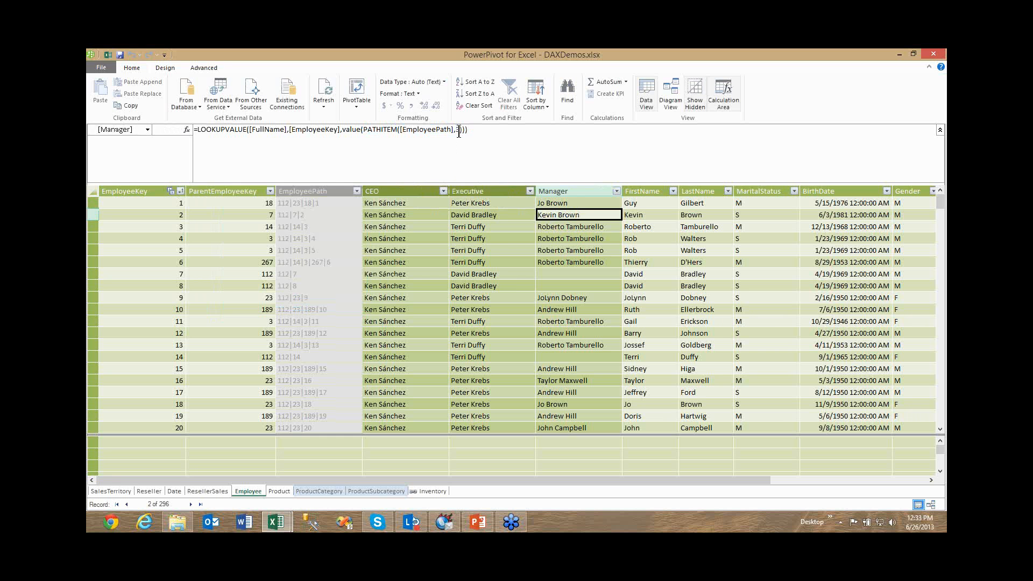
{"action": "double_click", "coordinate": [459, 130]}
{"action": "key", "text": "Escape"}
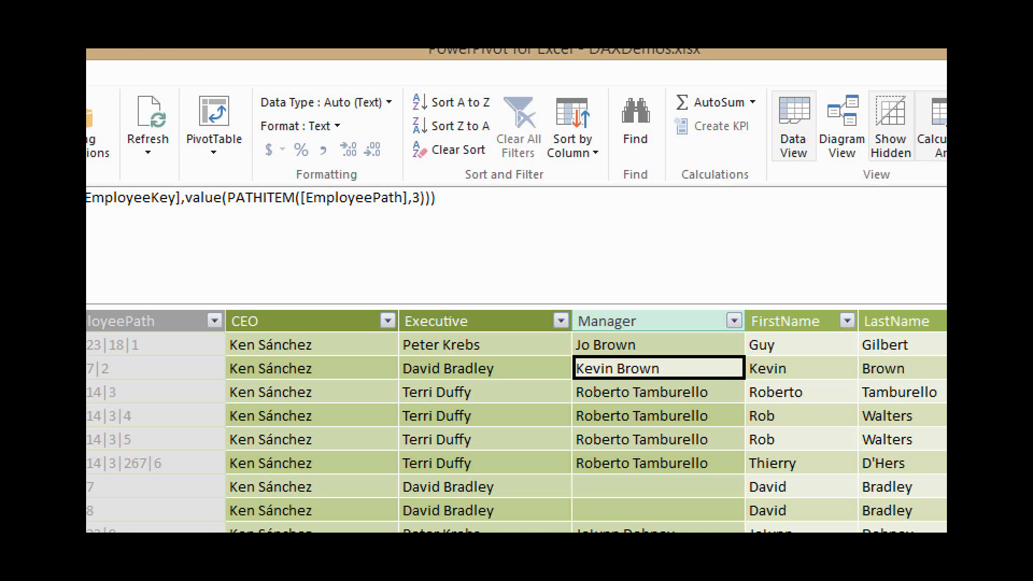
Underline the CEO, Executive and Manager column headings.
{"action": "left_click_drag", "start_coordinate": [238, 334], "coordinate": [286, 334]}
{"action": "left_click_drag", "start_coordinate": [432, 335], "coordinate": [486, 335]}
{"action": "left_click_drag", "start_coordinate": [570, 334], "coordinate": [639, 334]}
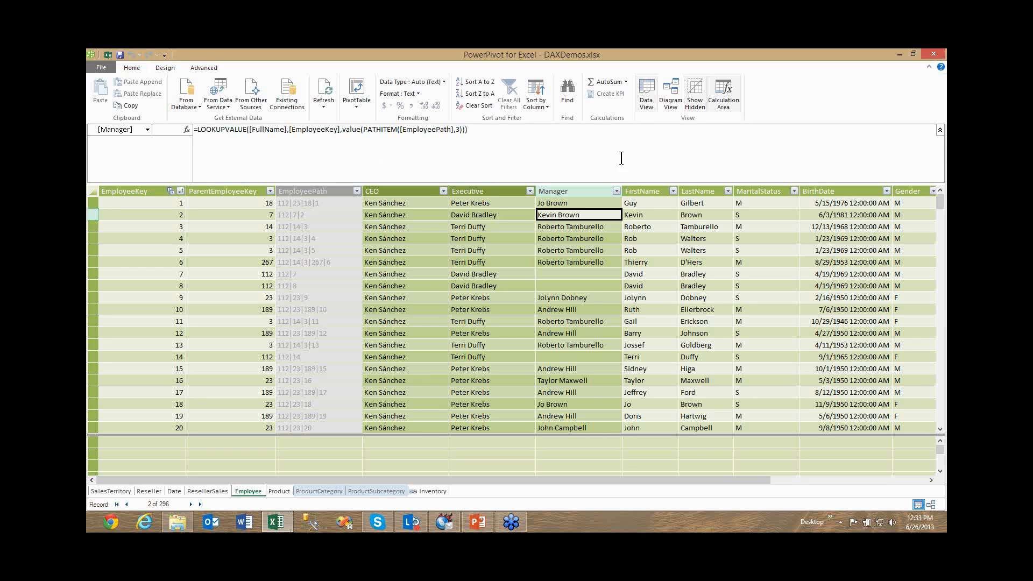
Show the model as a diagram, mark the OrgChart hierarchy and its levels in the Employee table, and clear the markings.
{"action": "left_click", "coordinate": [667, 107]}
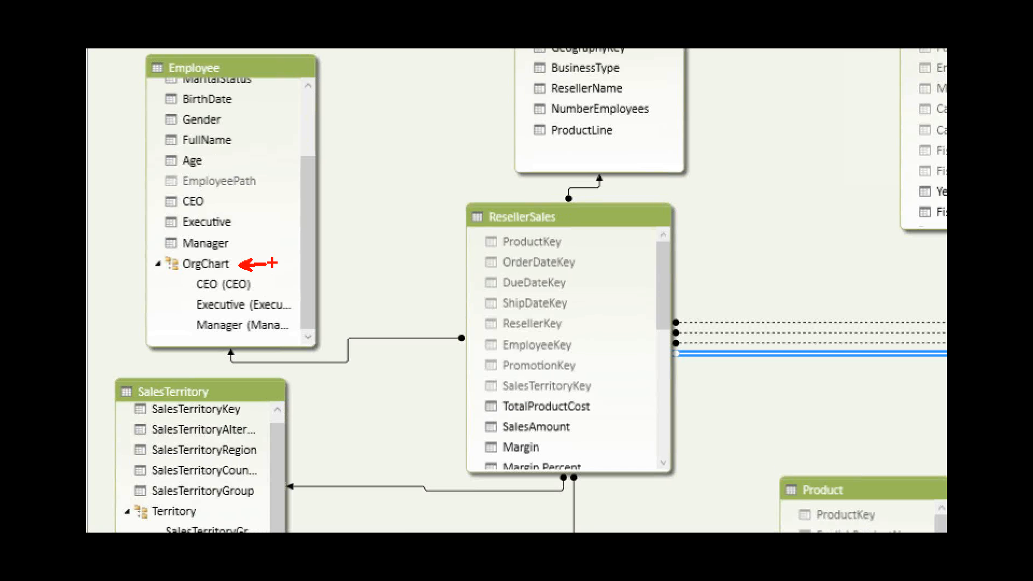
{"action": "left_click_drag", "start_coordinate": [195, 274], "coordinate": [180, 343]}
{"action": "key", "text": "Escape"}
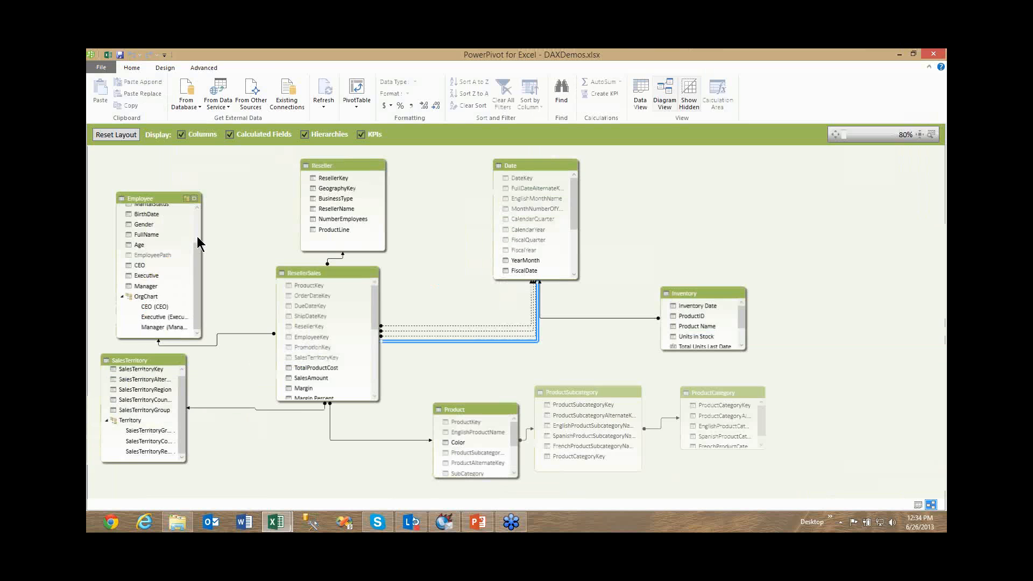
Point arrows at EmployeeKey and ParentEmployeeKey in the Employee table, cross them out, and clear the markings.
{"action": "scroll", "coordinate": [198, 243], "scroll_direction": "up", "scroll_amount": 3}
{"action": "key", "text": "ctrl+1"}
{"action": "left_click", "coordinate": [245, 227]}
{"action": "mouse_move", "coordinate": [257, 231]}
{"action": "left_mouse_down"}
{"action": "mouse_move", "coordinate": [297, 267]}
{"action": "mouse_move", "coordinate": [310, 253]}
{"action": "mouse_move", "coordinate": [343, 268]}
{"action": "left_mouse_up"}
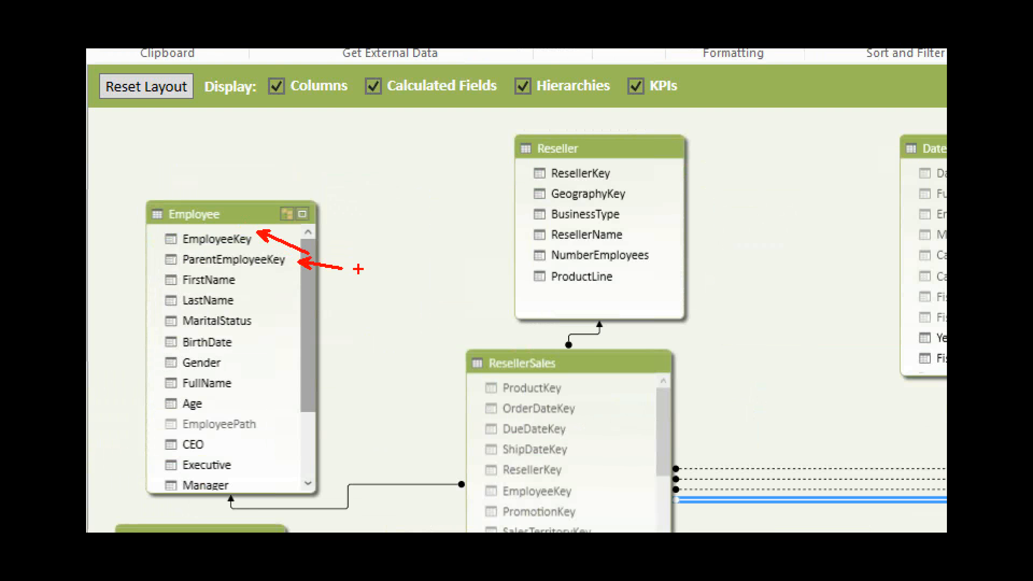
{"action": "mouse_move", "coordinate": [183, 235]}
{"action": "left_mouse_down"}
{"action": "mouse_move", "coordinate": [220, 264]}
{"action": "mouse_move", "coordinate": [221, 246]}
{"action": "left_mouse_up"}
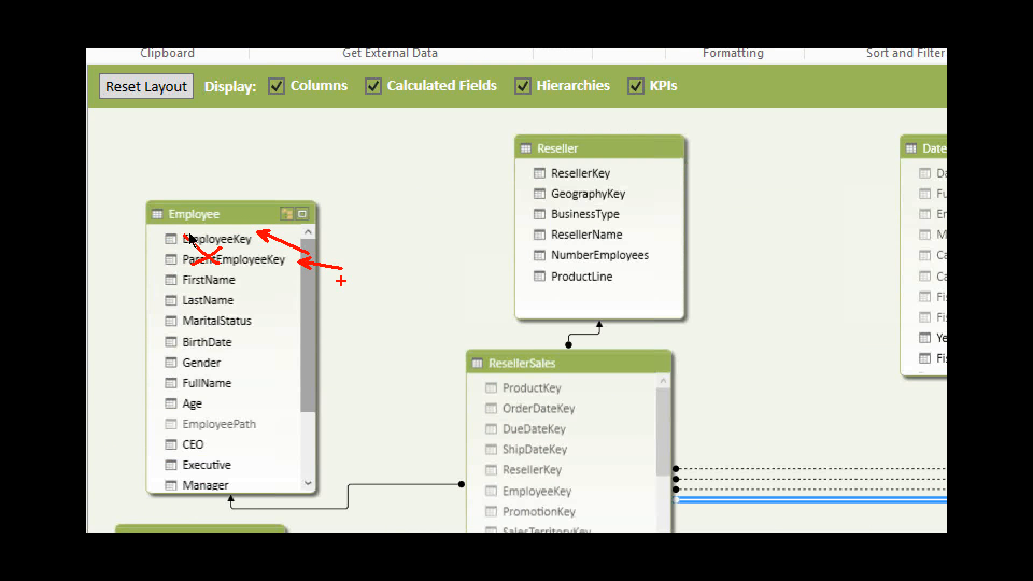
{"action": "key", "text": "Escape"}
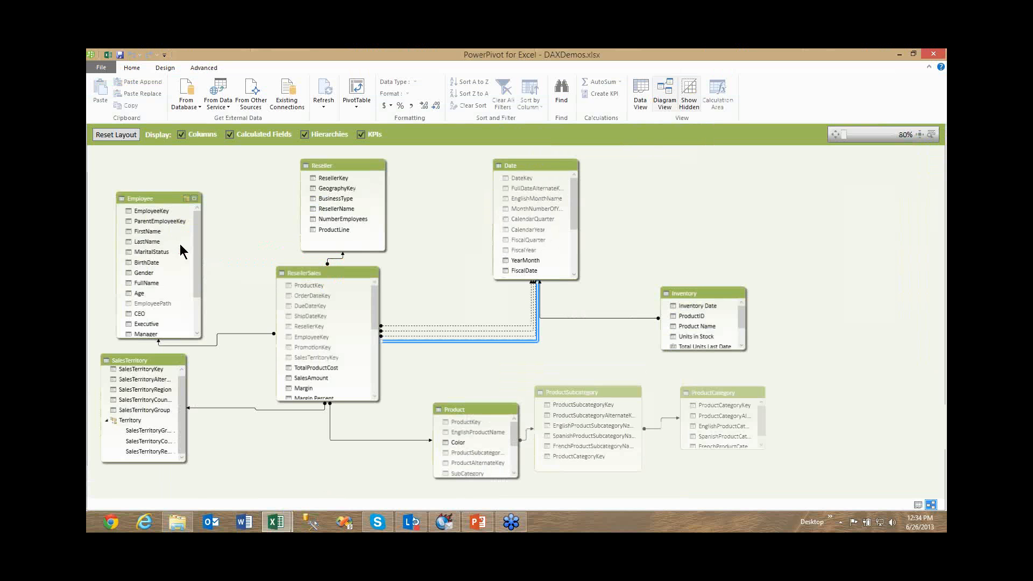
Show the FirstName column's options in the Employee table, including Hide from Client Tools, without applying any.
{"action": "left_click", "coordinate": [161, 231]}
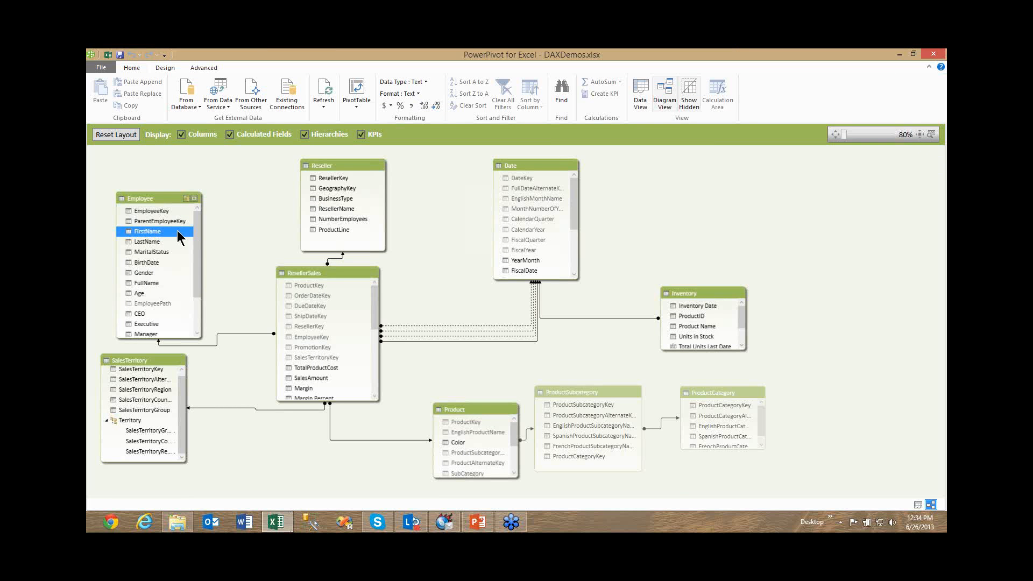
{"action": "right_click", "coordinate": [177, 230]}
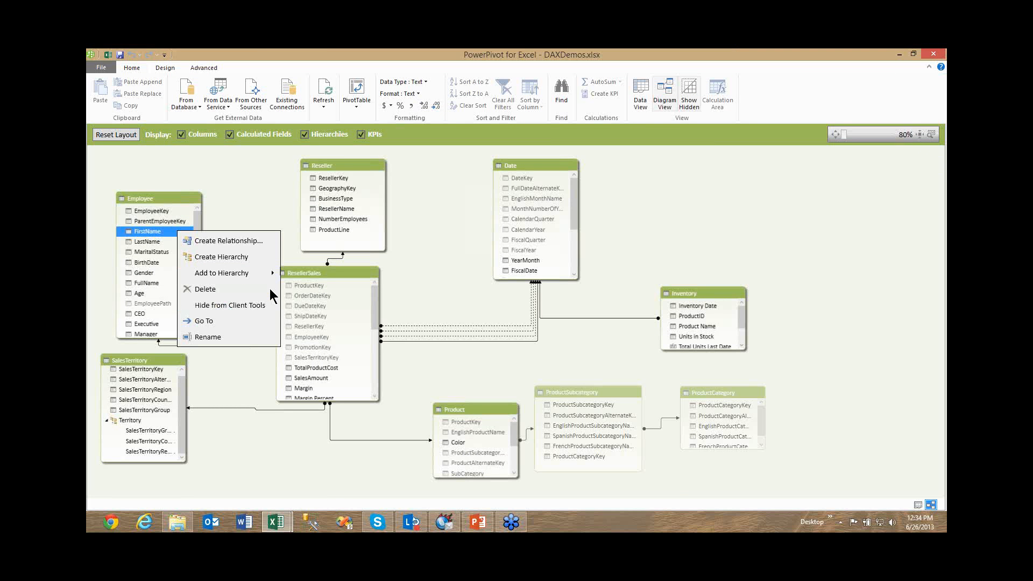
{"action": "left_click", "coordinate": [615, 290]}
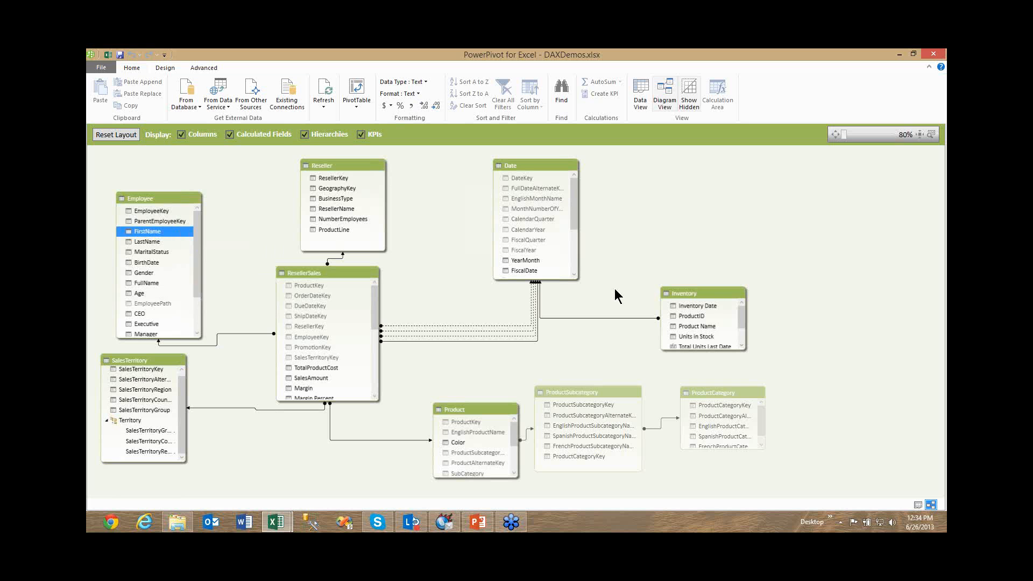
Toggle the display of hidden objects off and on in the model diagram to compare both states, and return to the data view.
{"action": "left_click", "coordinate": [693, 103]}
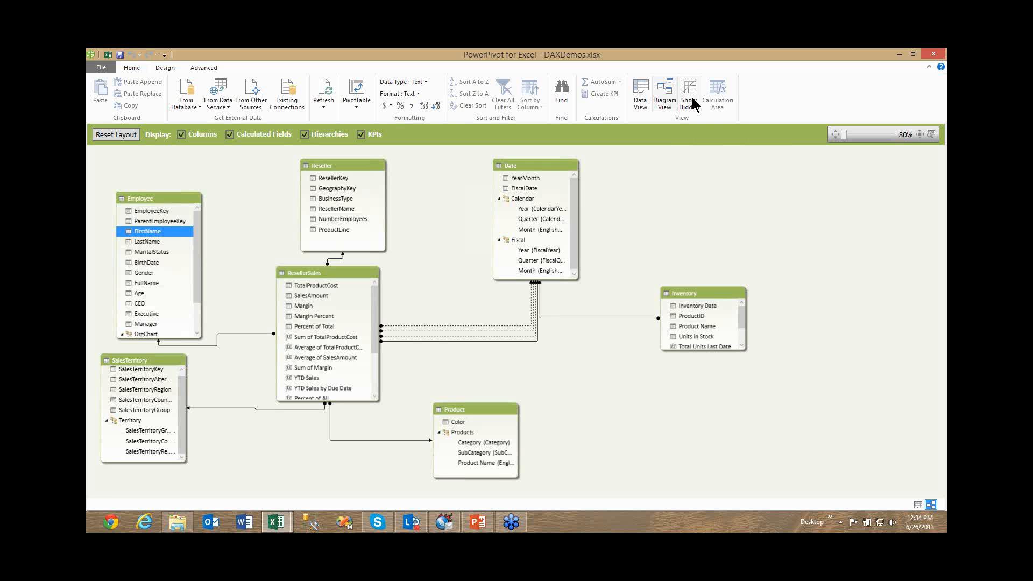
{"action": "left_click", "coordinate": [693, 103]}
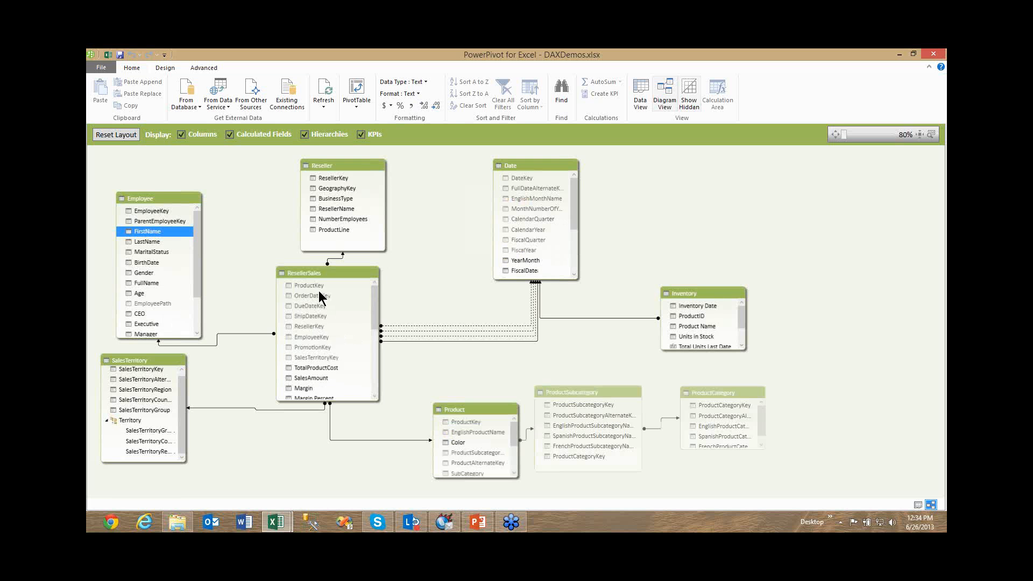
{"action": "left_click", "coordinate": [690, 92]}
{"action": "left_click", "coordinate": [690, 93]}
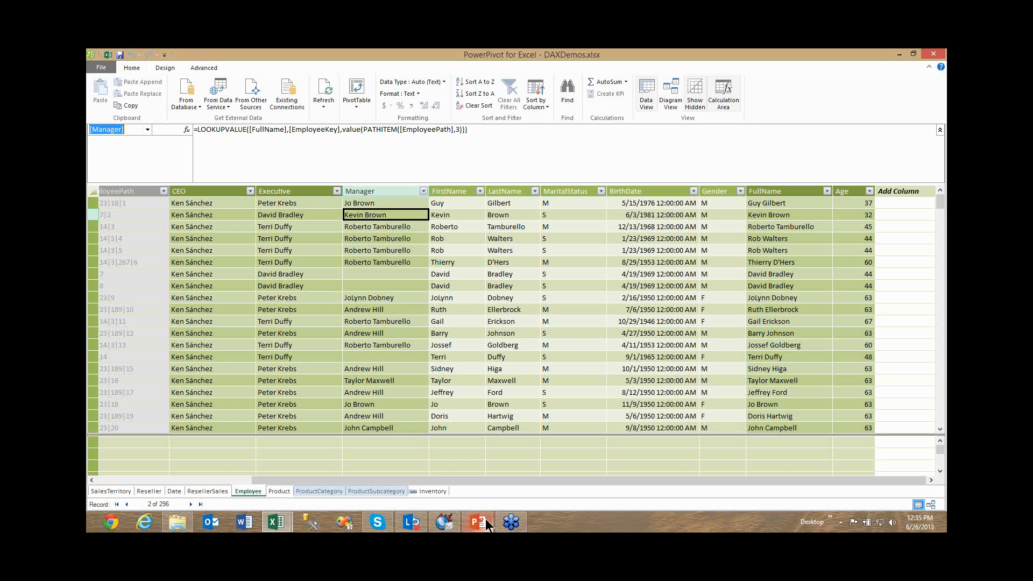
Switch to the DAX.pptx presentation in PowerPoint and present from slide 6, advancing to the Time Intelligence slide.
{"action": "left_click", "coordinate": [487, 522]}
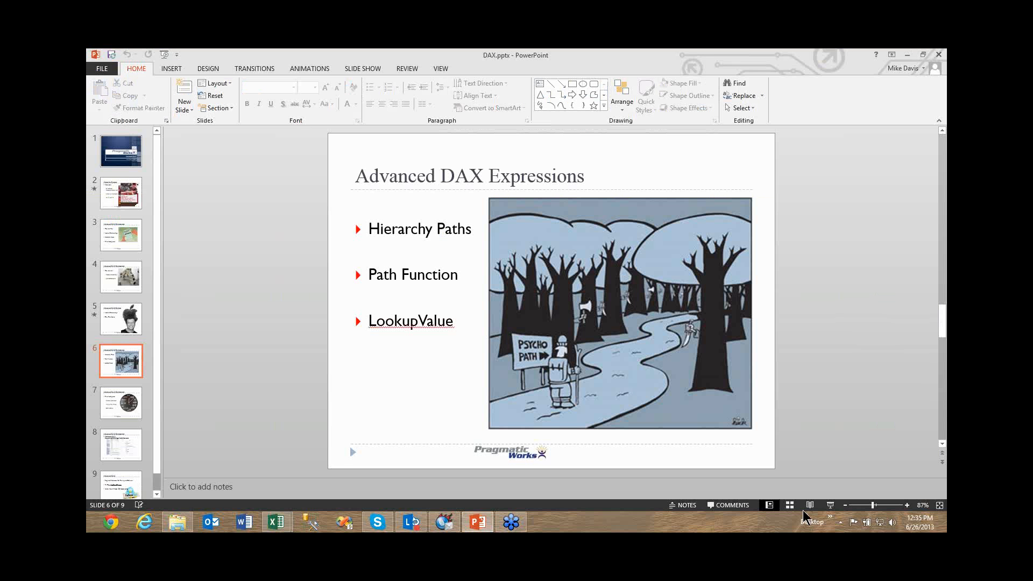
{"action": "left_click", "coordinate": [829, 505]}
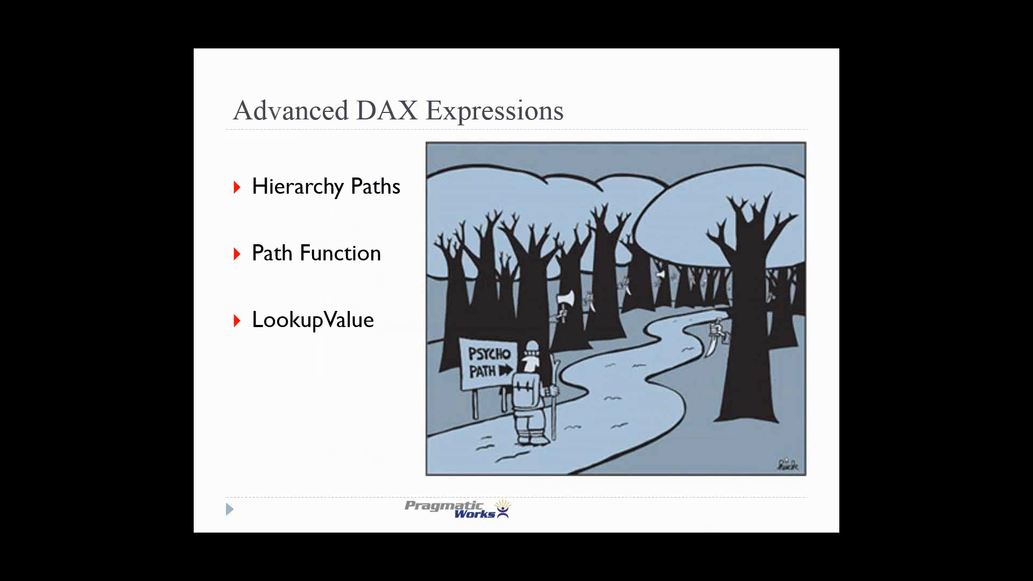
{"action": "key", "text": "Right"}
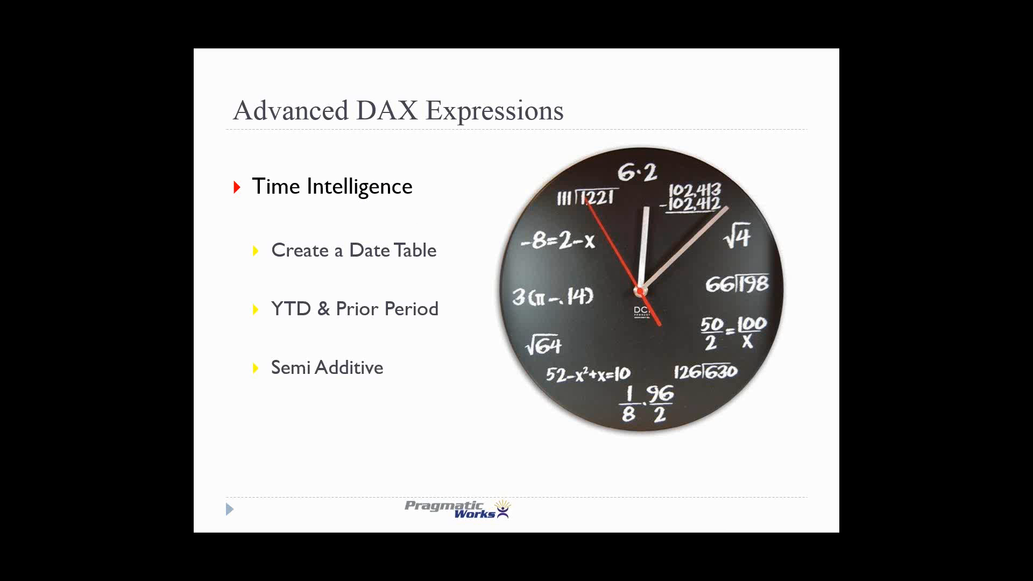
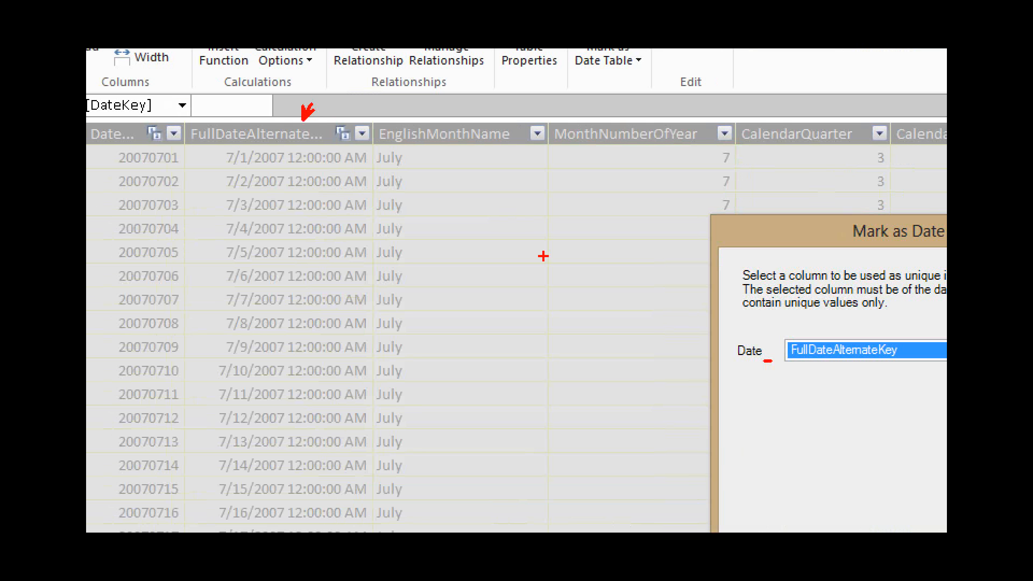
Underline the DateKey and FullDateAlternateKey columns in the Date table, and close the Mark as Date Table dialog.
{"action": "left_click_drag", "start_coordinate": [127, 173], "coordinate": [173, 172]}
{"action": "left_click_drag", "start_coordinate": [245, 170], "coordinate": [289, 170]}
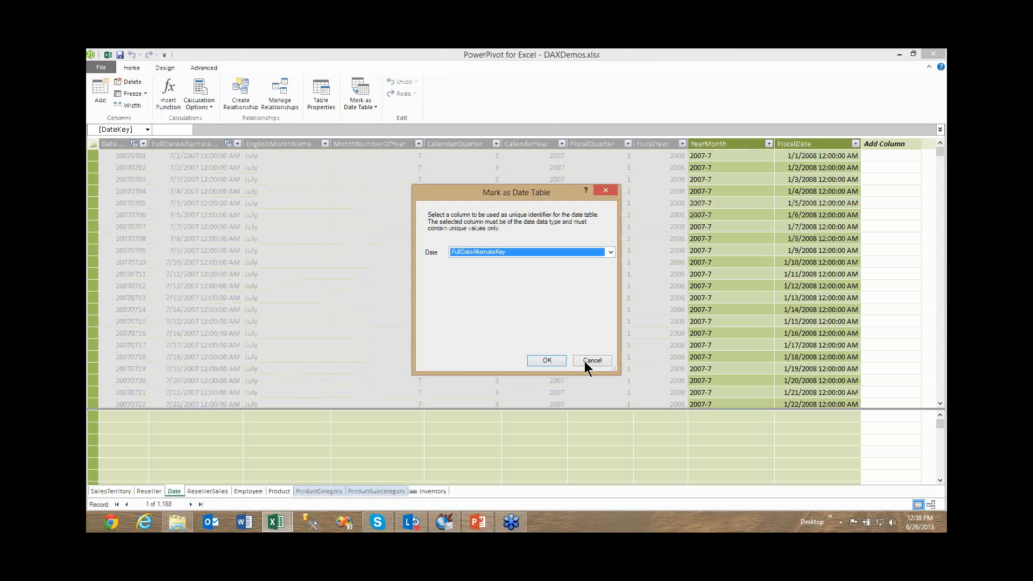
{"action": "key", "text": "Return"}
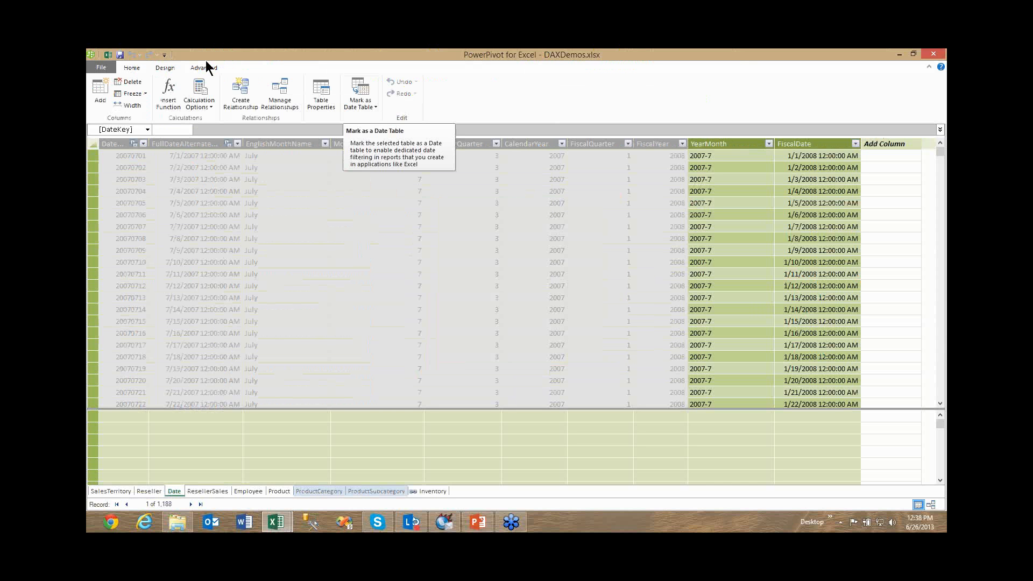
Go to the ResellerSales table and show the formula of the YTD Sales measure under SalesAmount.
{"action": "left_click", "coordinate": [130, 69]}
{"action": "left_click", "coordinate": [219, 490]}
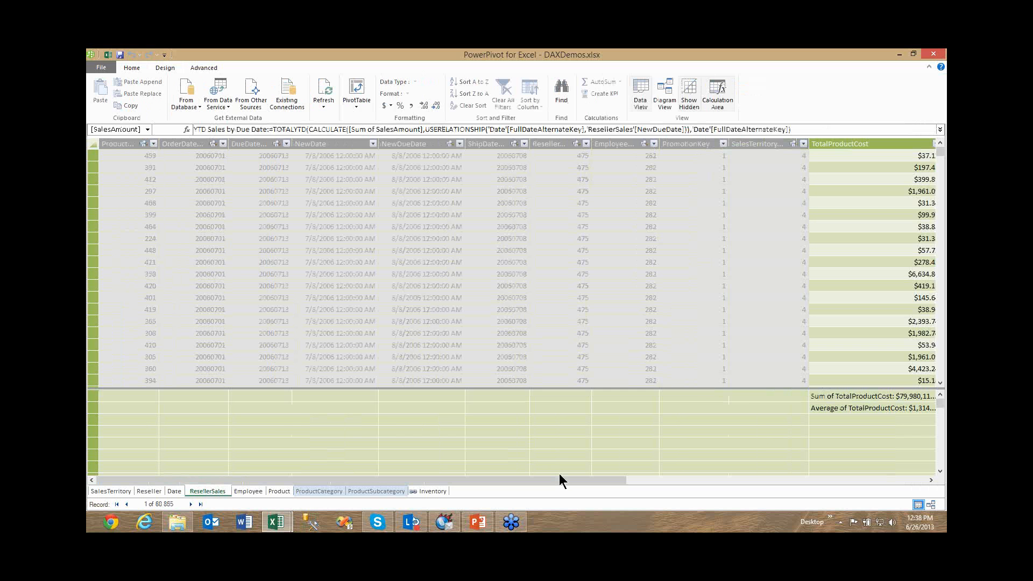
{"action": "left_click_drag", "start_coordinate": [560, 474], "coordinate": [756, 474]}
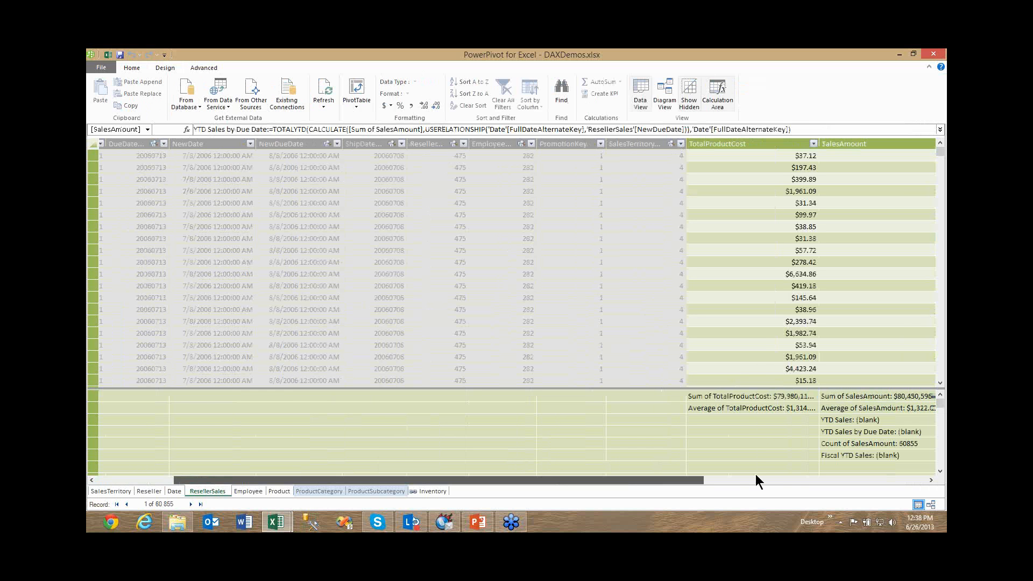
{"action": "left_click", "coordinate": [560, 420]}
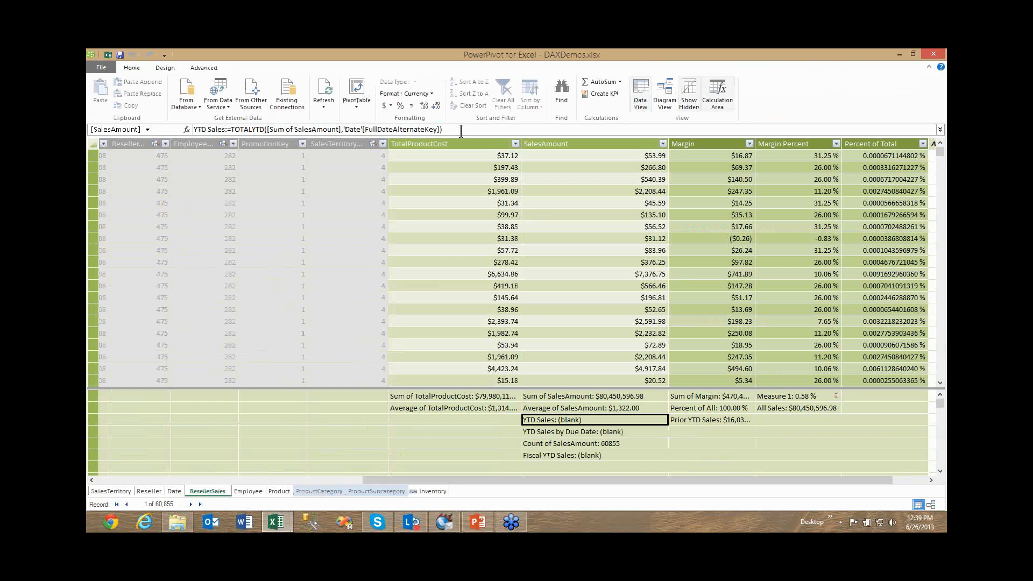
Show the TOTALYTD argument hints for the YTD Sales formula and underline the optional YearEndDate argument.
{"action": "left_click", "coordinate": [461, 131]}
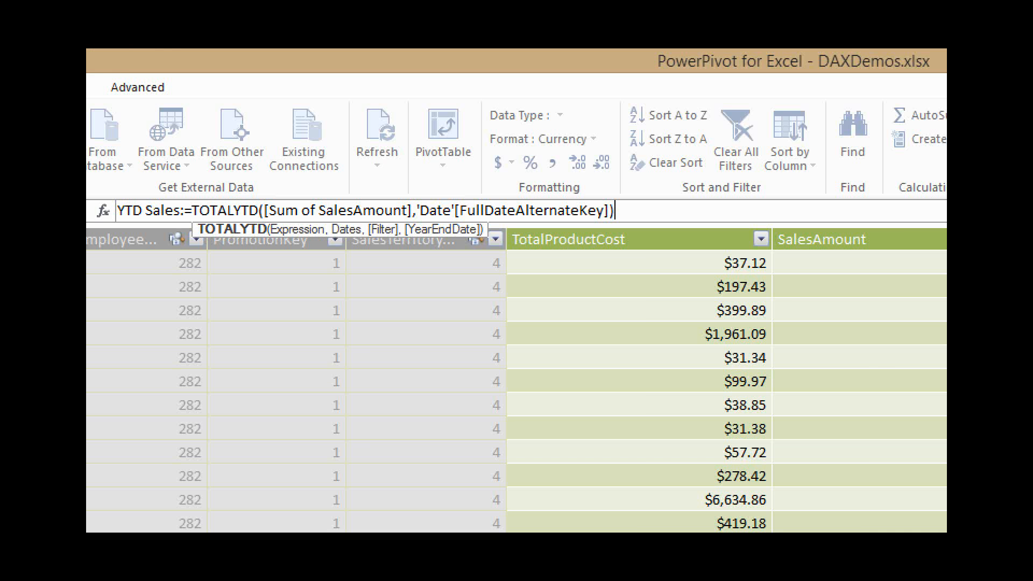
{"action": "left_click", "coordinate": [423, 254]}
{"action": "left_click_drag", "start_coordinate": [416, 243], "coordinate": [468, 242]}
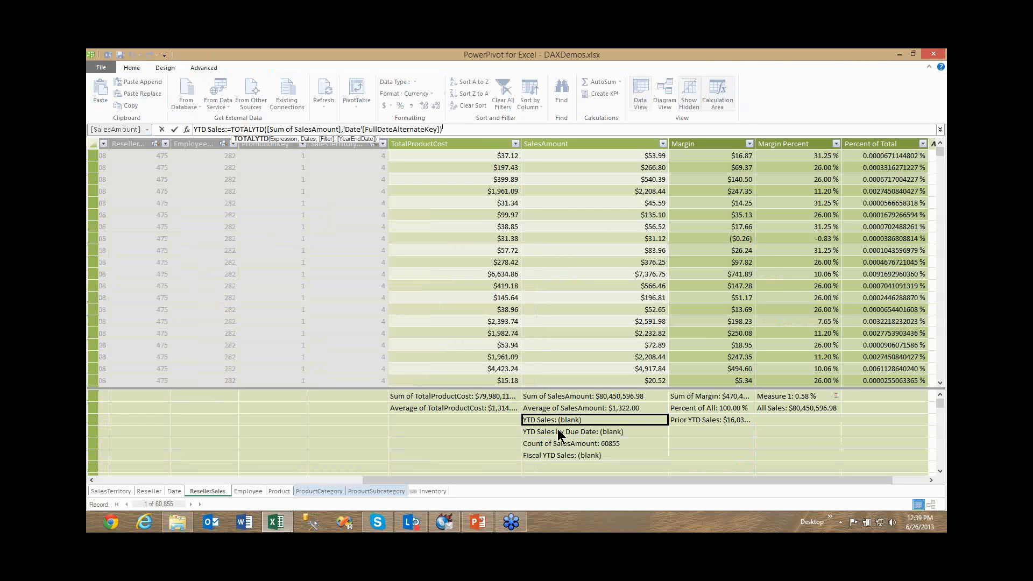
Step down through the SalesAmount measures to Fiscal YTD Sales and underline the "2012-06-30" year-end date in its formula.
{"action": "left_click", "coordinate": [558, 431]}
{"action": "left_click", "coordinate": [561, 444]}
{"action": "left_click", "coordinate": [563, 456]}
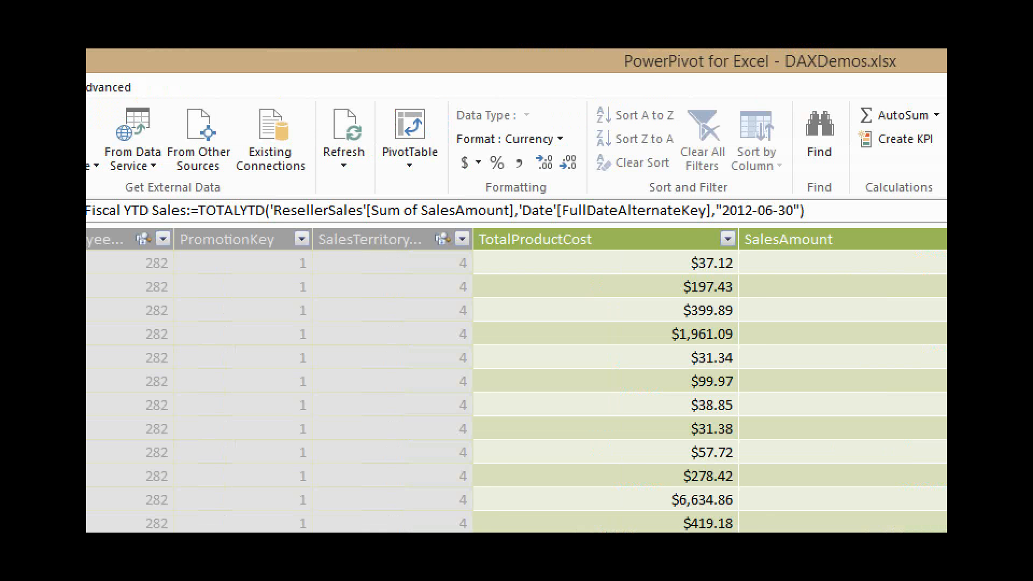
{"action": "left_click_drag", "start_coordinate": [744, 226], "coordinate": [818, 227]}
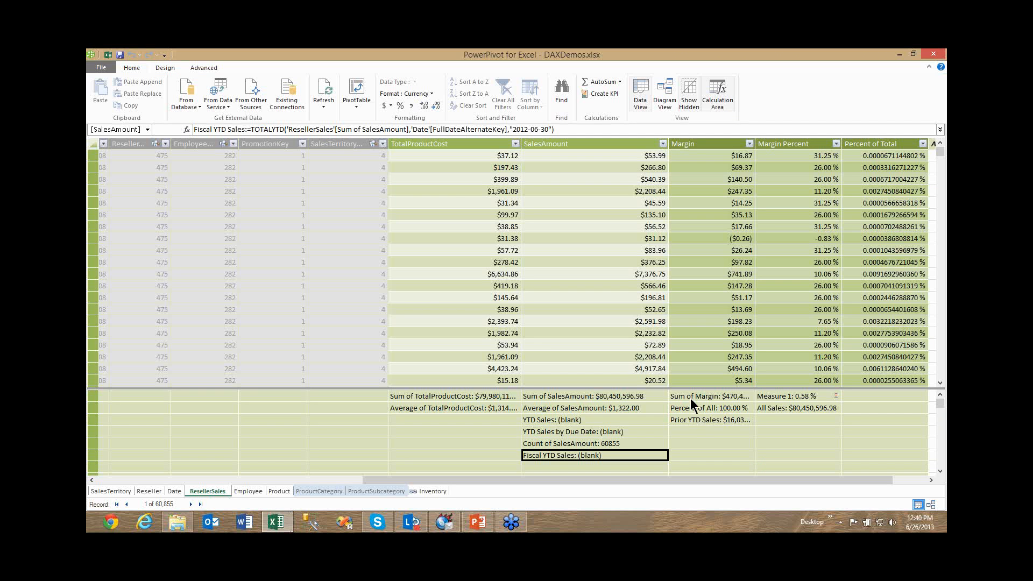
Underline SAMEPERIODLASTYEAR in the Prior YTD Sales formula, and mark the year-end date in the Fiscal YTD Sales formula.
{"action": "left_click", "coordinate": [692, 419]}
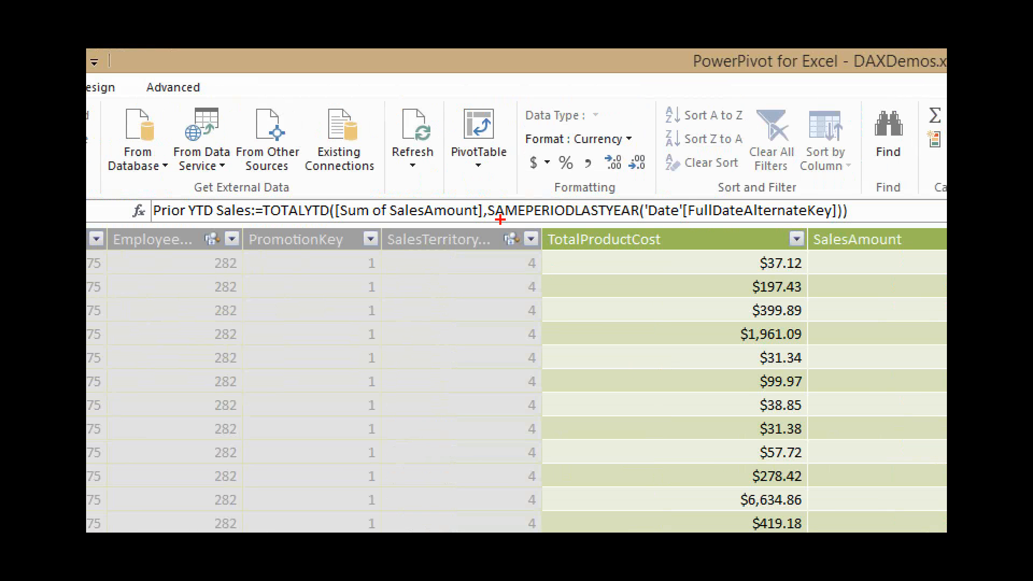
{"action": "left_click_drag", "start_coordinate": [500, 220], "coordinate": [612, 221]}
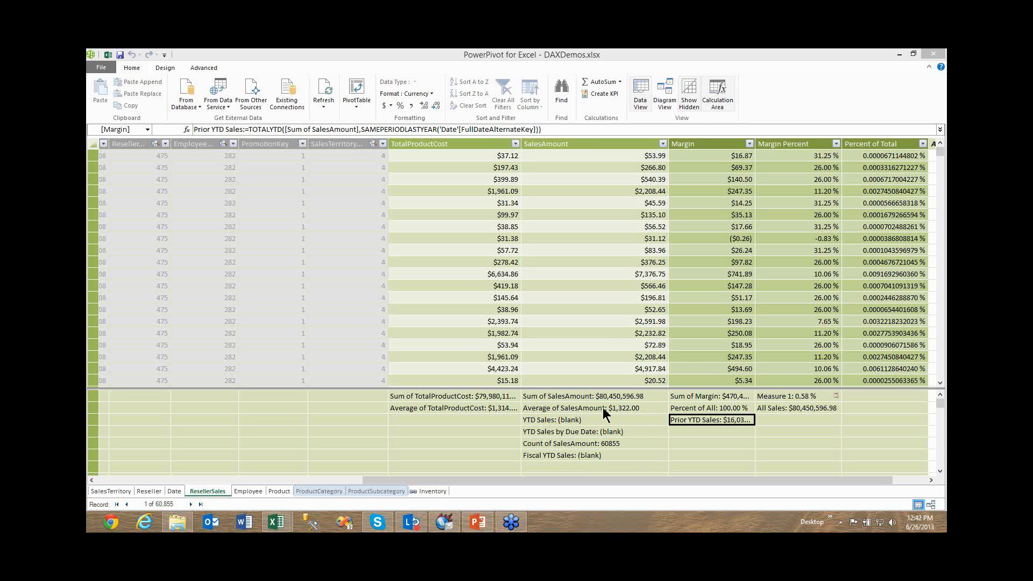
{"action": "left_click", "coordinate": [592, 455]}
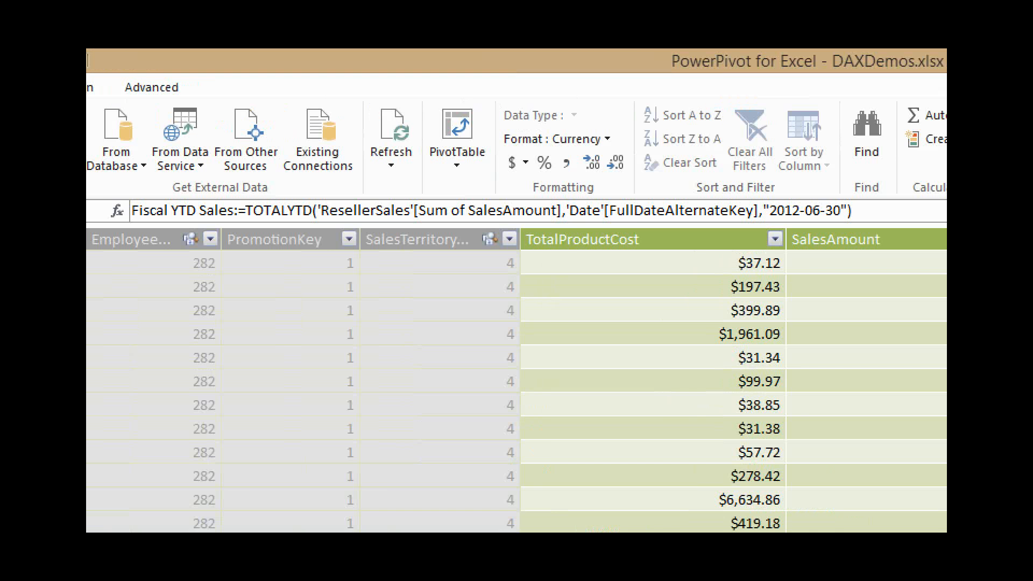
{"action": "left_click_drag", "start_coordinate": [514, 134], "coordinate": [528, 135]}
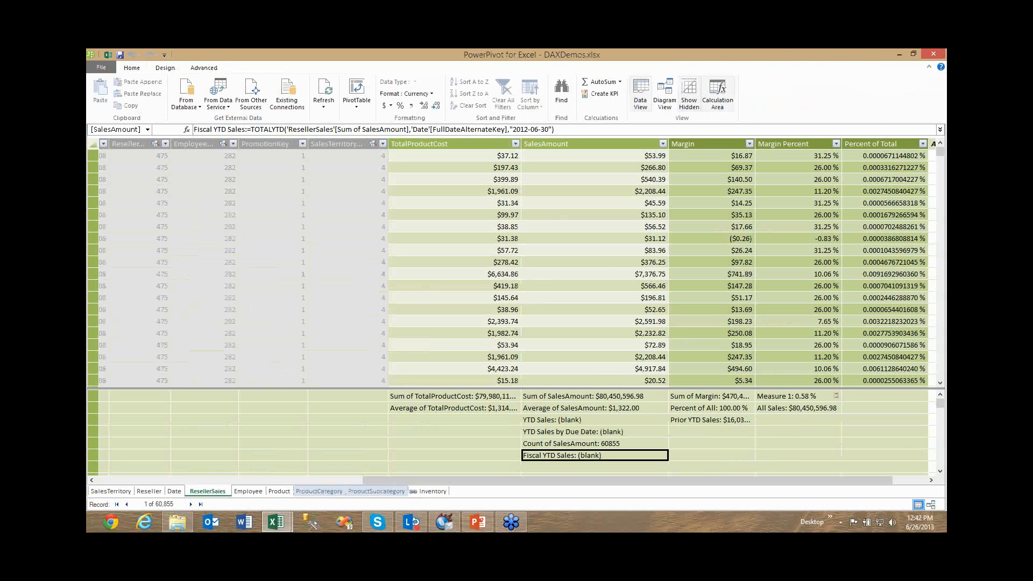
{"action": "key", "text": "alt+Tab"}
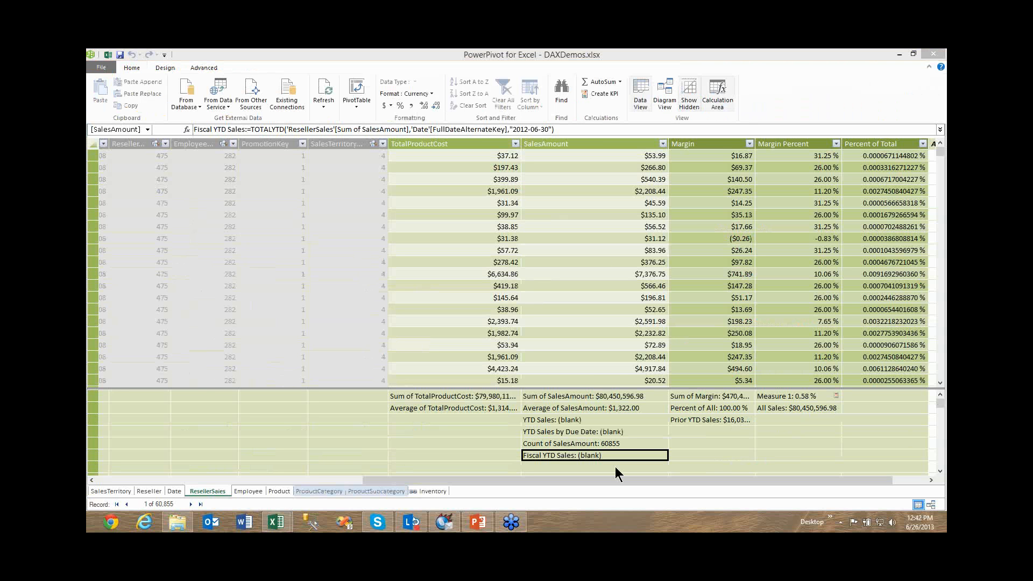
Show the argument hints for the Prior YTD Sales formula, underline SAMEPERIODLASTYEAR with its date column, and leave the formula without changes.
{"action": "left_click", "coordinate": [727, 420]}
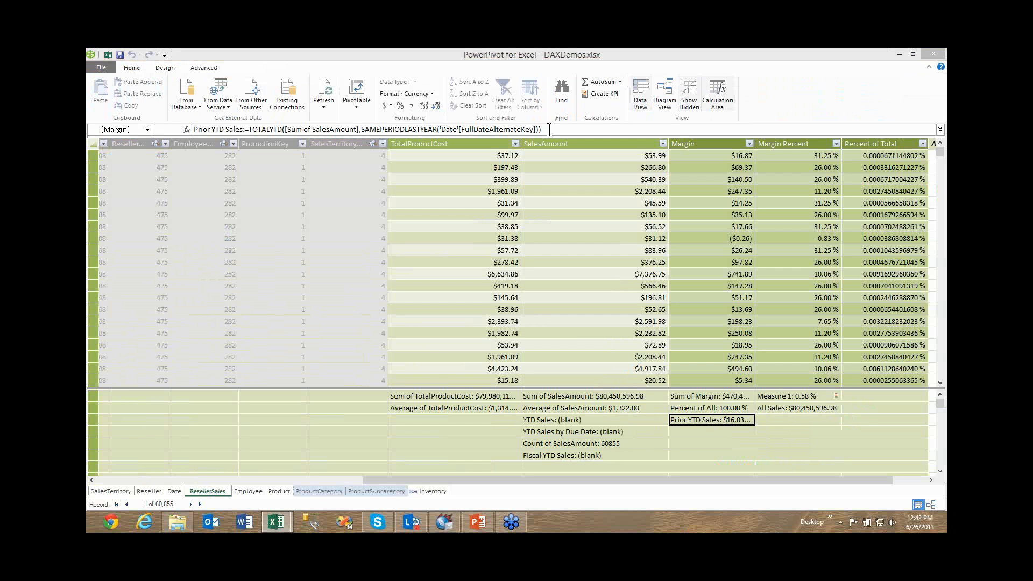
{"action": "left_click", "coordinate": [550, 129]}
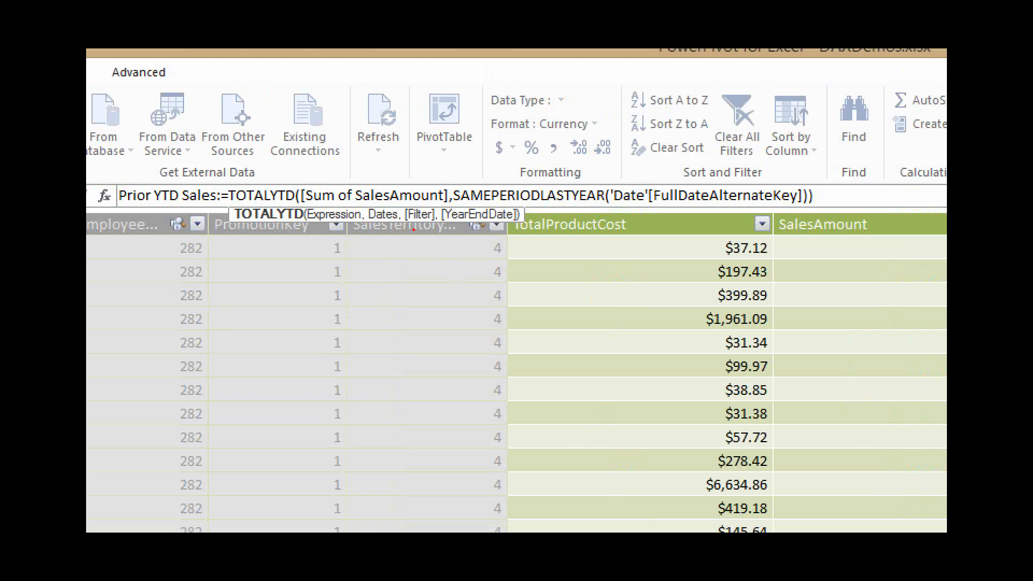
{"action": "left_click_drag", "start_coordinate": [464, 210], "coordinate": [784, 210]}
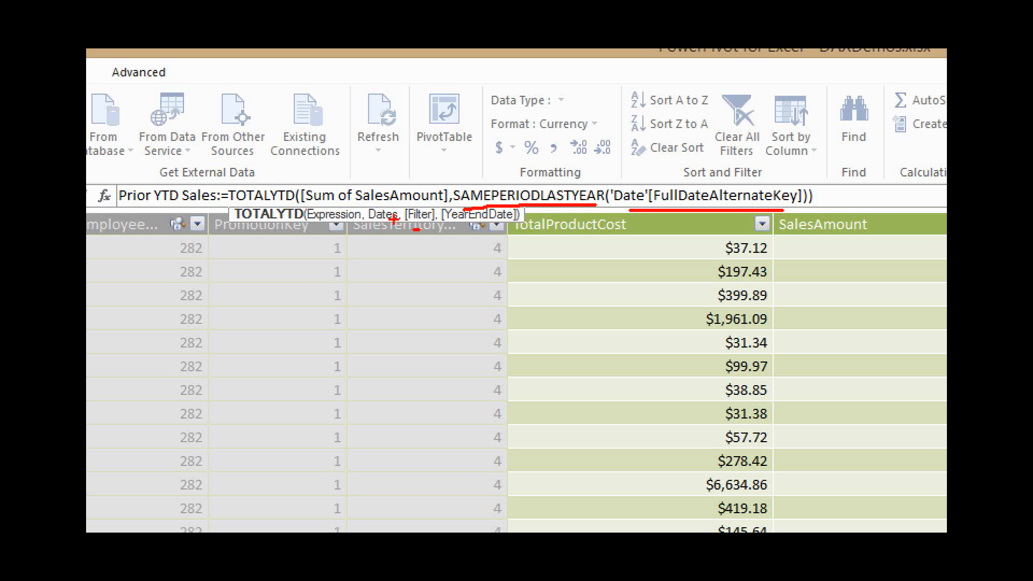
{"action": "left_click_drag", "start_coordinate": [316, 222], "coordinate": [387, 228]}
{"action": "left_click_drag", "start_coordinate": [103, 202], "coordinate": [146, 208]}
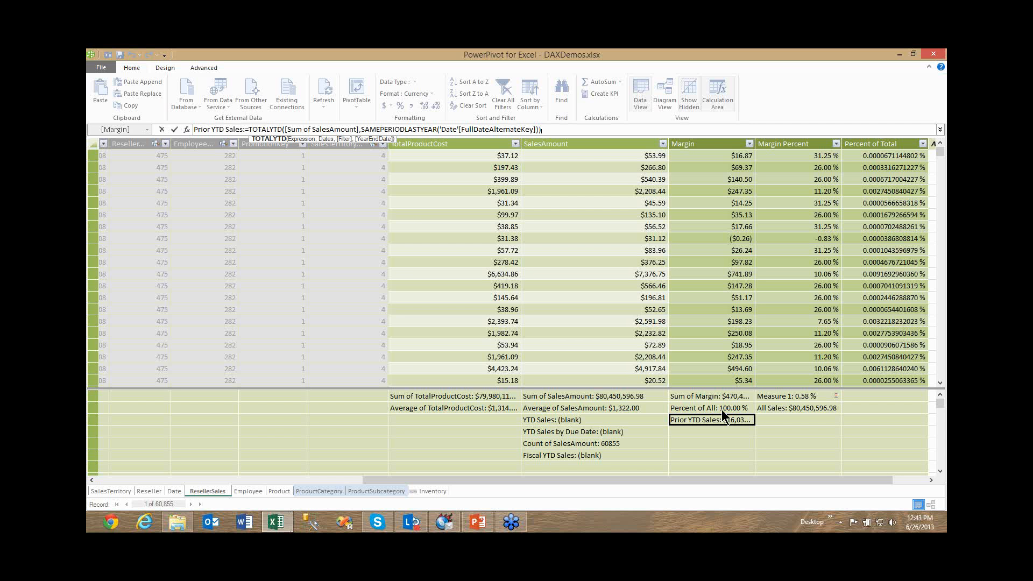
{"action": "key", "text": "Return"}
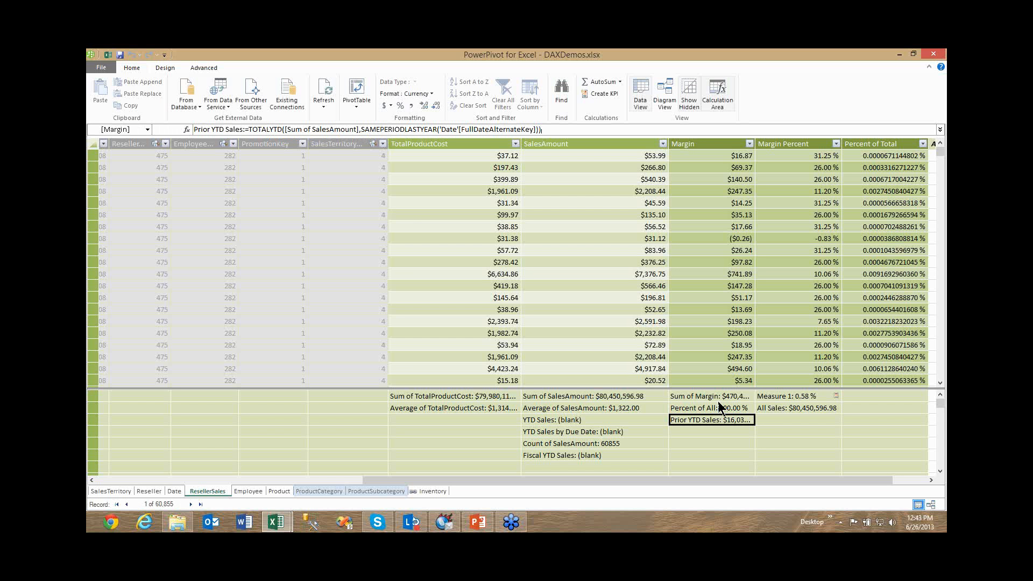
Review the formulas of the Sum of Margin and Percent of All measures, ending on Percent of All.
{"action": "key", "text": "Up"}
{"action": "key", "text": "Up"}
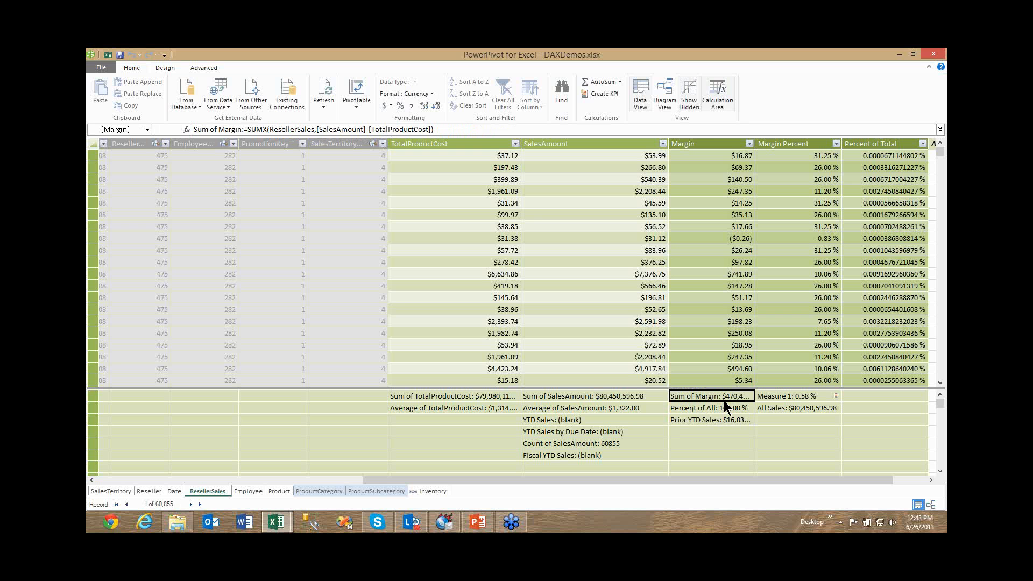
{"action": "key", "text": "Down"}
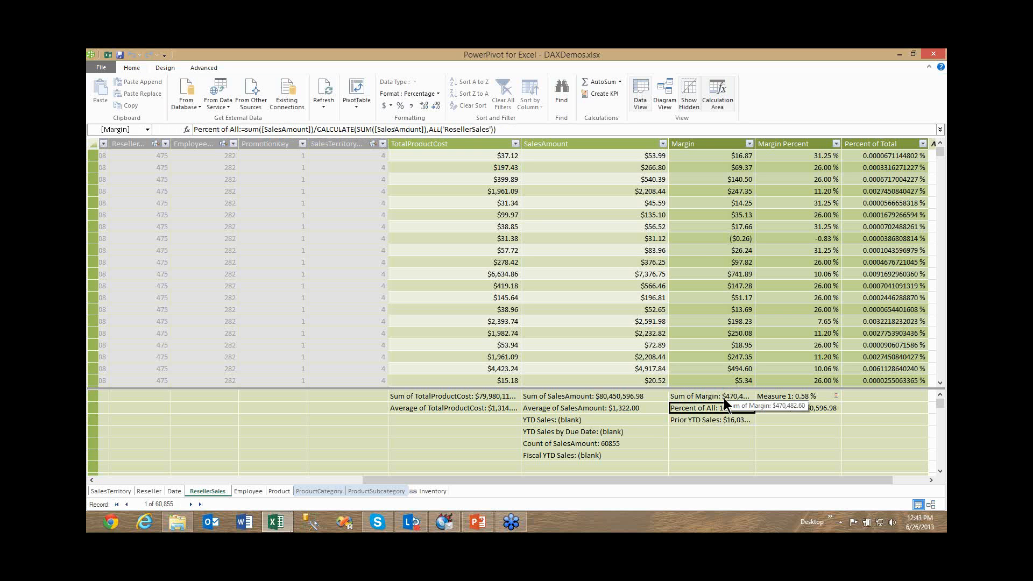
{"action": "left_click", "coordinate": [712, 396]}
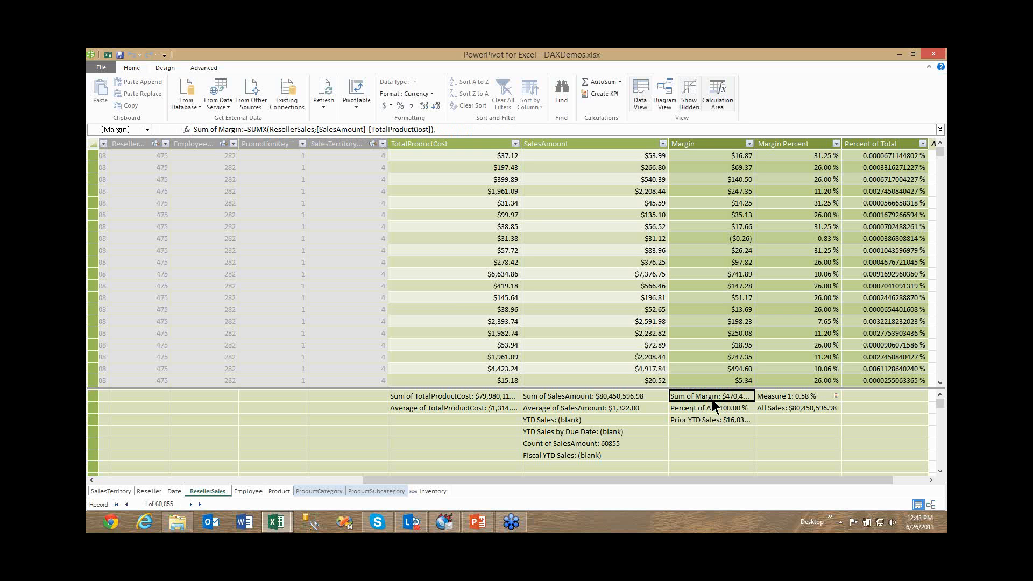
{"action": "left_click", "coordinate": [715, 408]}
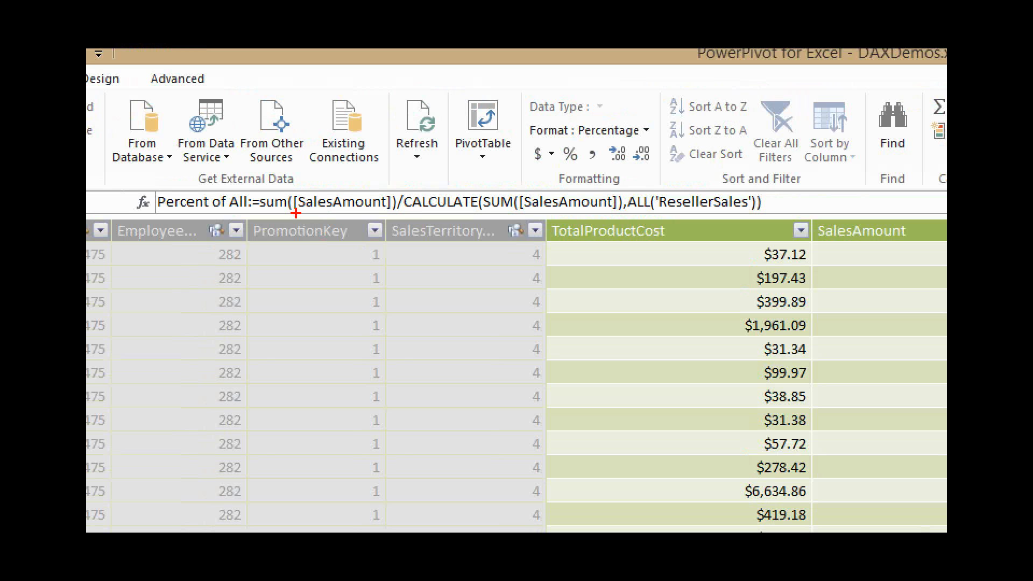
Underline SalesAmount, CALCULATE(SUM([SalesAmount]) and ALL('ResellerSales') in the Percent of All formula, and clear the markings.
{"action": "left_click_drag", "start_coordinate": [295, 213], "coordinate": [375, 218]}
{"action": "left_click_drag", "start_coordinate": [447, 212], "coordinate": [586, 212]}
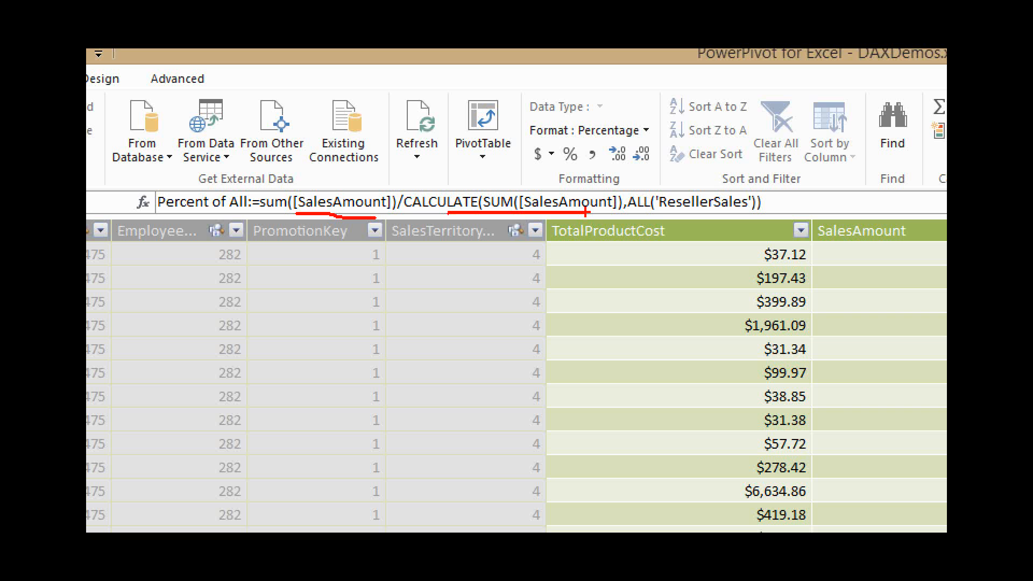
{"action": "left_click_drag", "start_coordinate": [637, 213], "coordinate": [732, 213]}
{"action": "left_click_drag", "start_coordinate": [630, 205], "coordinate": [745, 205]}
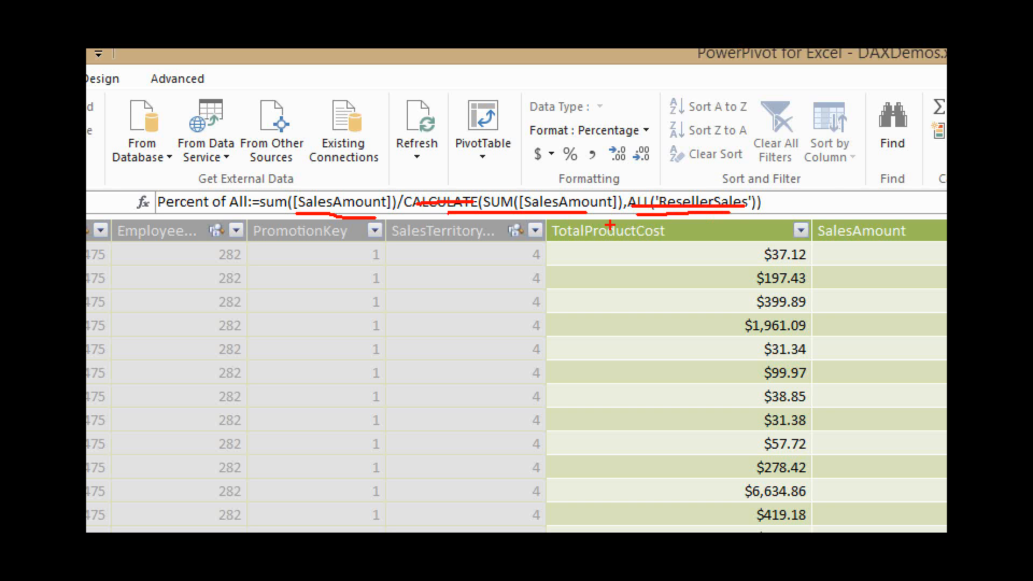
{"action": "key", "text": "e"}
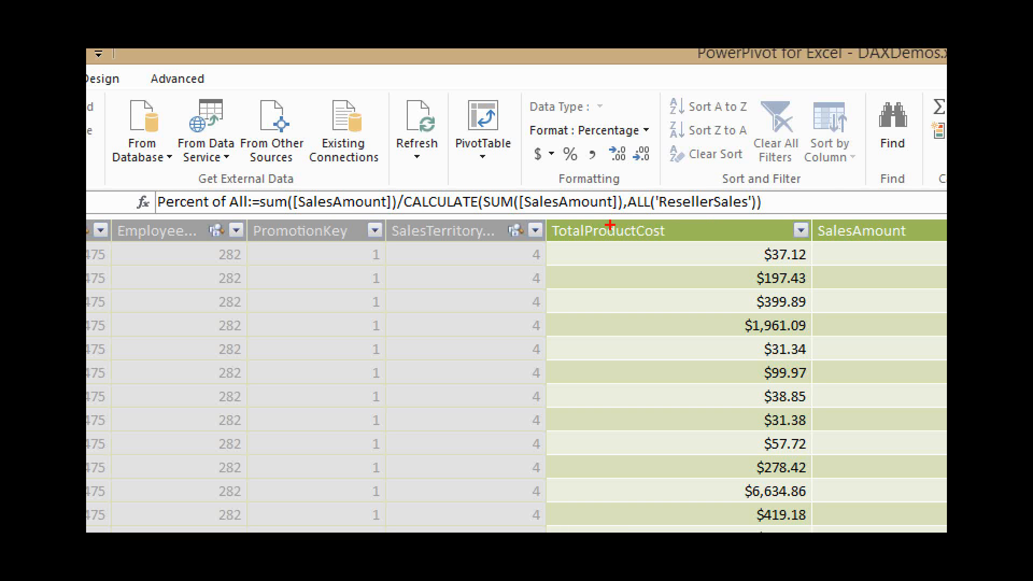
{"action": "key", "text": "Escape"}
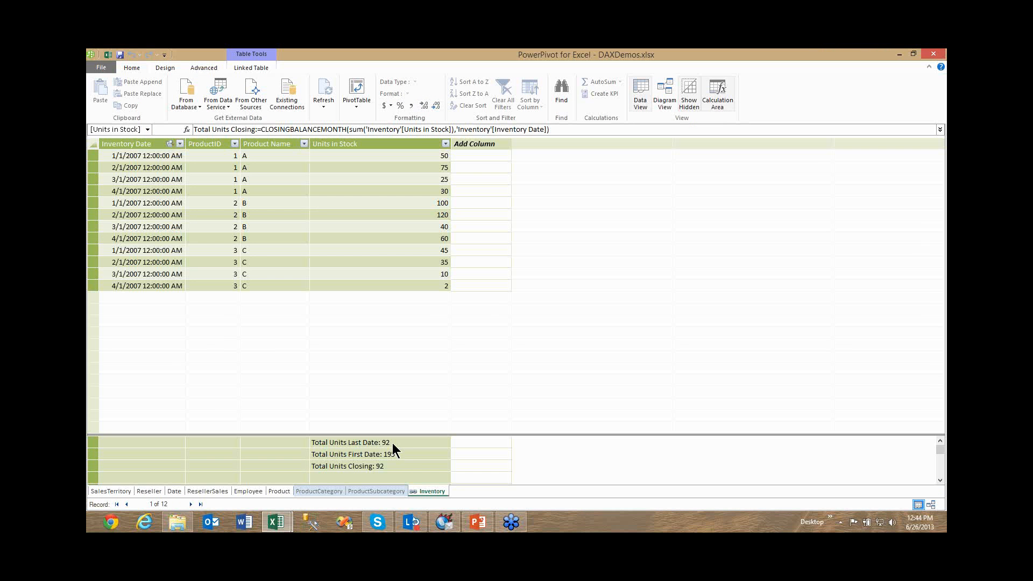
Show the Total Units Last Date measure in the Inventory table and underline its SUM of Units in Stock and LASTDATE parts.
{"action": "left_click", "coordinate": [392, 444]}
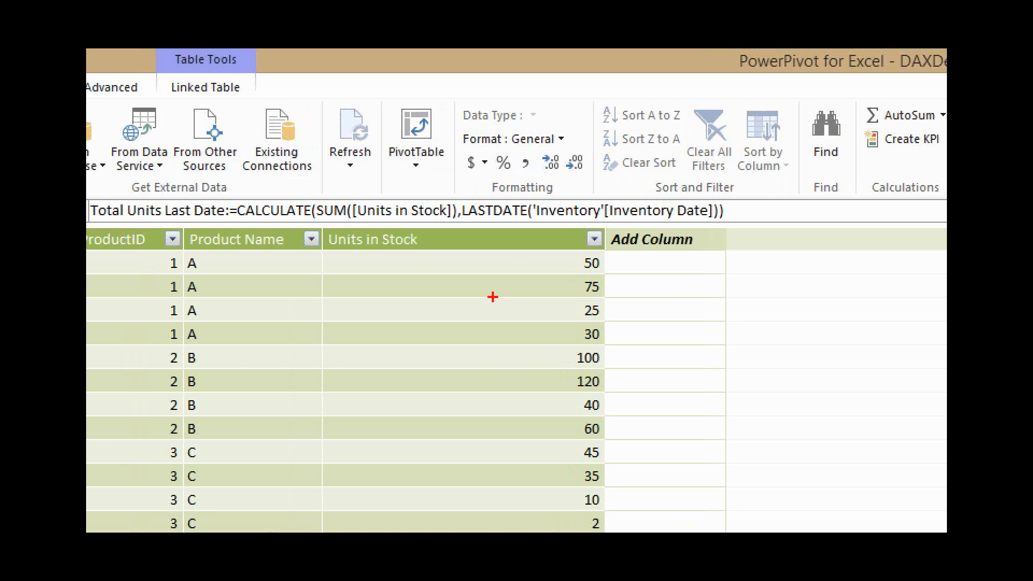
{"action": "left_click_drag", "start_coordinate": [251, 223], "coordinate": [450, 222]}
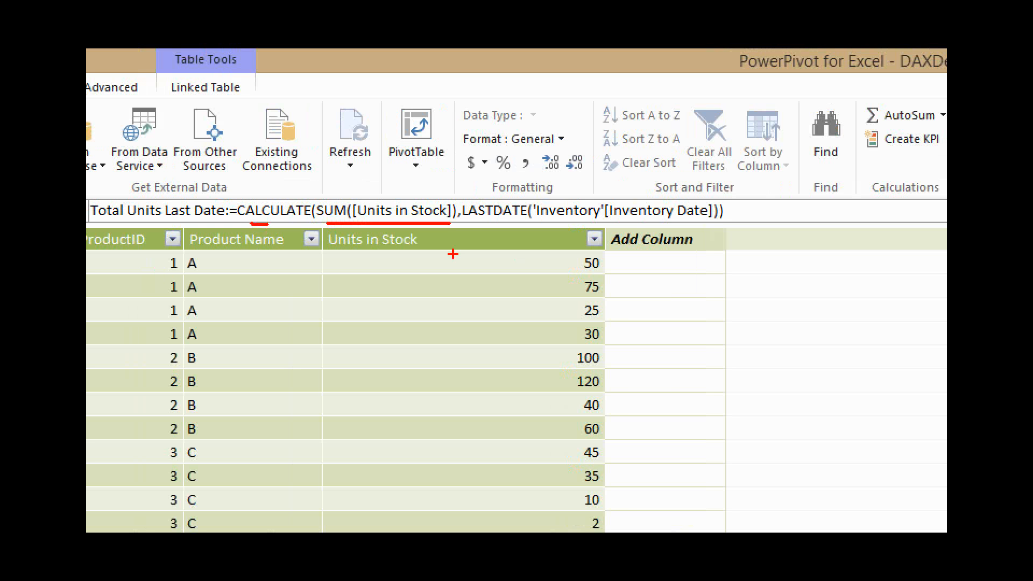
{"action": "left_click_drag", "start_coordinate": [482, 223], "coordinate": [699, 222]}
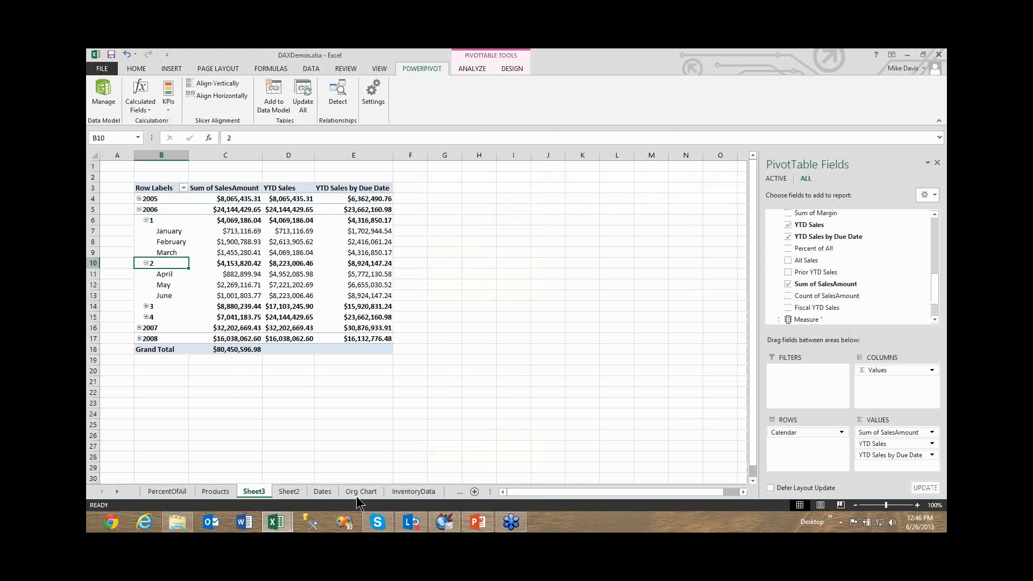
Mark the January to March units in the Excel inventory PivotTable, point an arrow between March and quarter 1's Total Units Closing, and return to PowerPivot.
{"action": "left_click", "coordinate": [407, 494]}
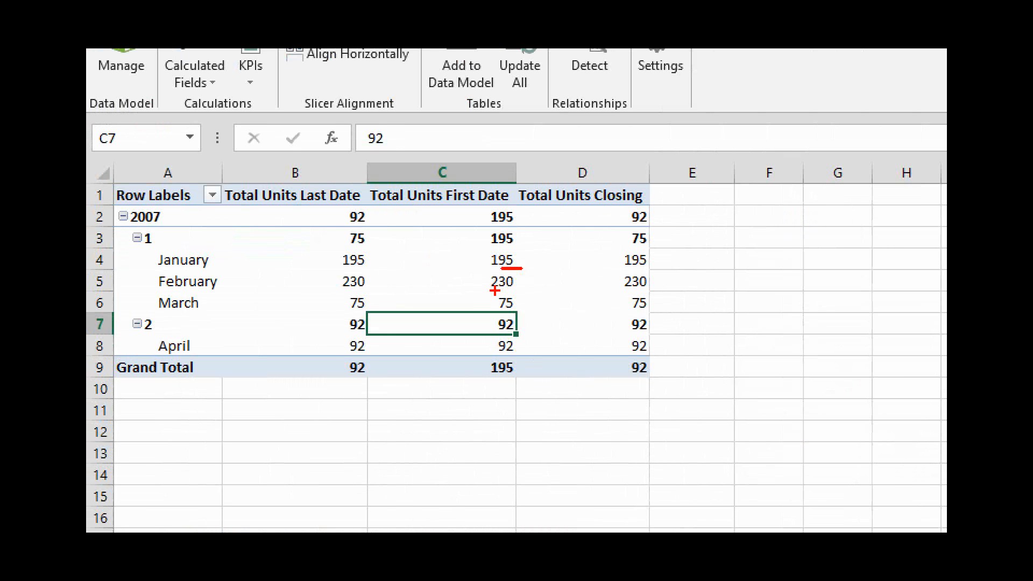
{"action": "left_click_drag", "start_coordinate": [494, 291], "coordinate": [518, 313]}
{"action": "mouse_move", "coordinate": [618, 241]}
{"action": "left_mouse_down"}
{"action": "mouse_move", "coordinate": [551, 302]}
{"action": "mouse_move", "coordinate": [525, 300]}
{"action": "left_mouse_up"}
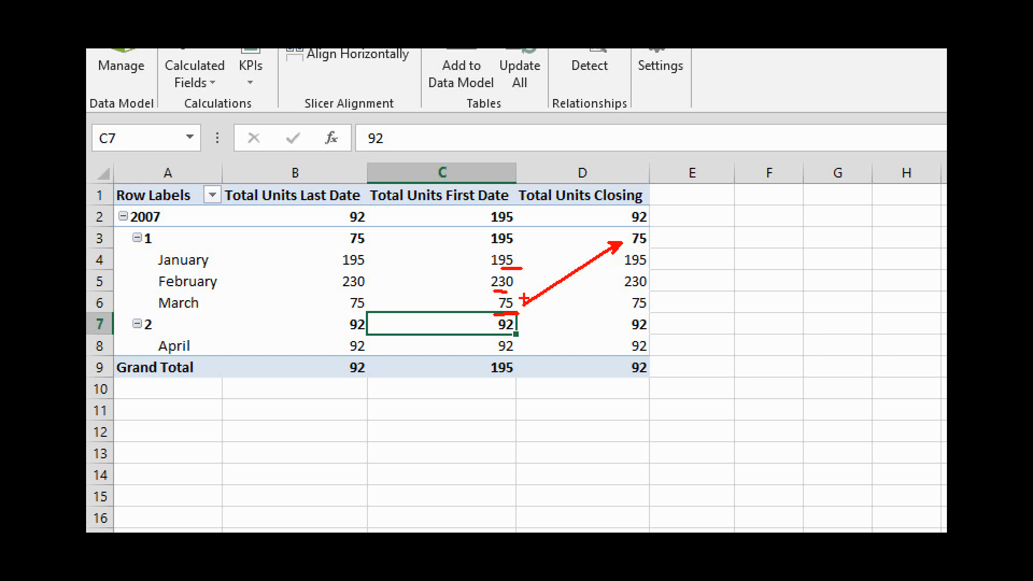
{"action": "key", "text": "Escape"}
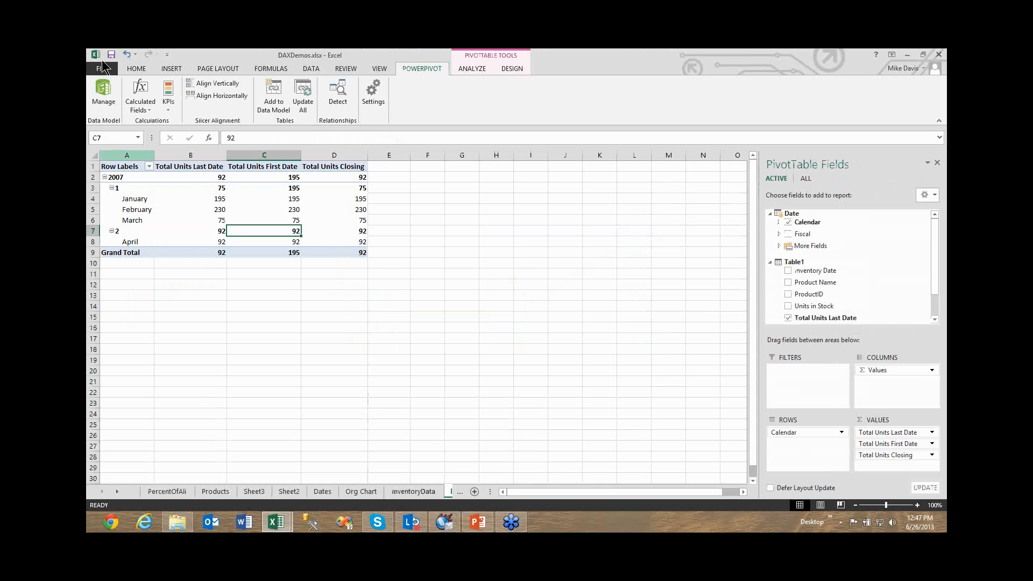
{"action": "left_click", "coordinate": [101, 92]}
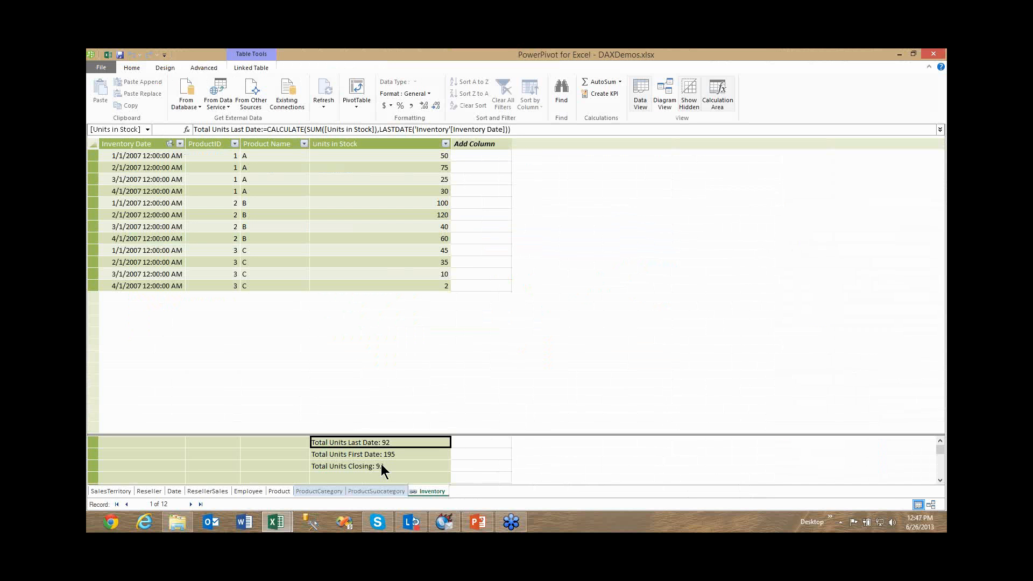
Show the Total Units First Date measure's formula, underline FIRSTDATE in it, and clear the marking.
{"action": "left_click", "coordinate": [382, 456]}
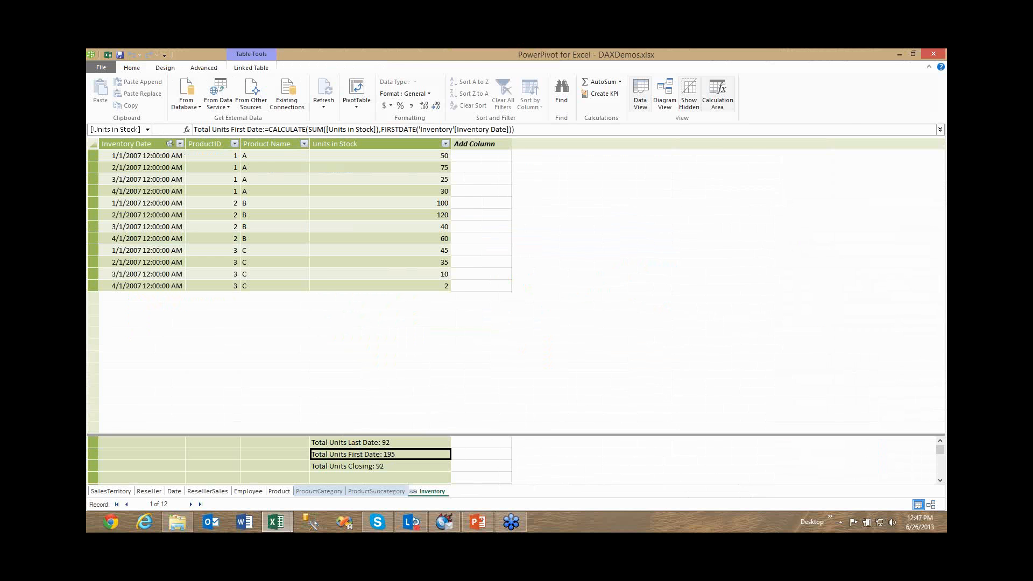
{"action": "key", "text": "ctrl+1"}
{"action": "left_click", "coordinate": [454, 223]}
{"action": "left_click_drag", "start_coordinate": [419, 210], "coordinate": [464, 210]}
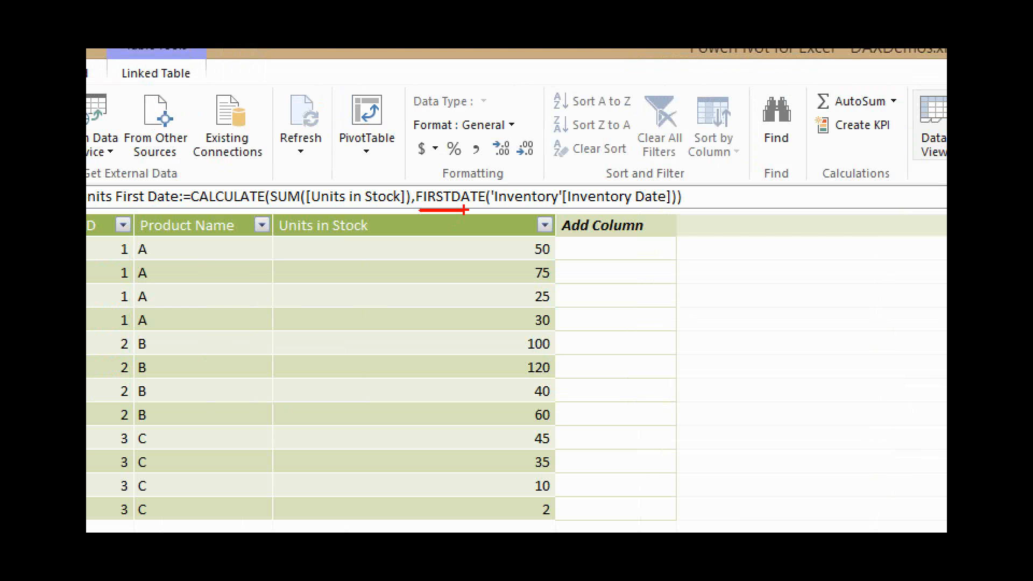
{"action": "key", "text": "Escape"}
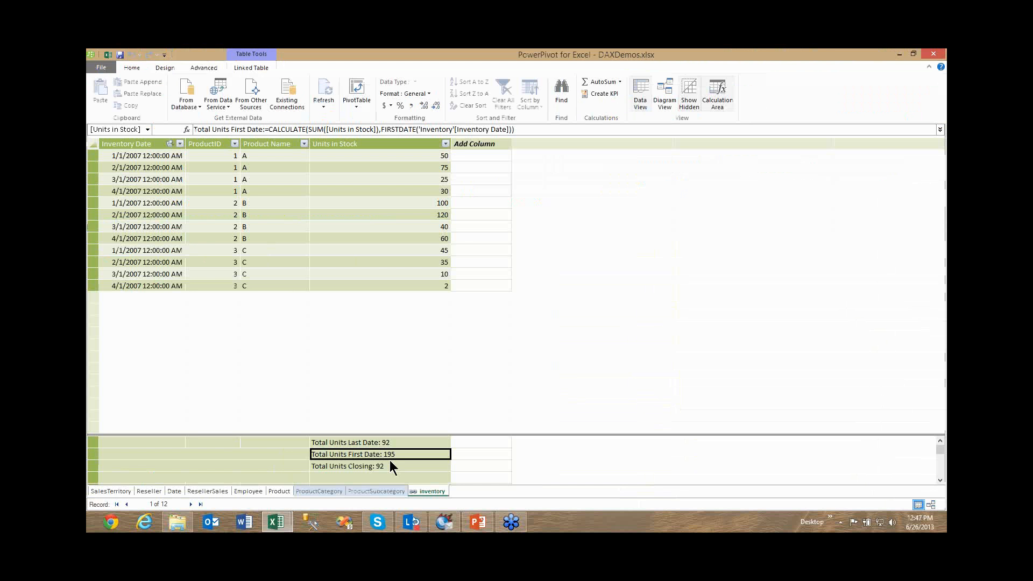
Show the Total Units Closing measure's formula and underline its CLOSINGBALANCEMONTH function.
{"action": "key", "text": "Down"}
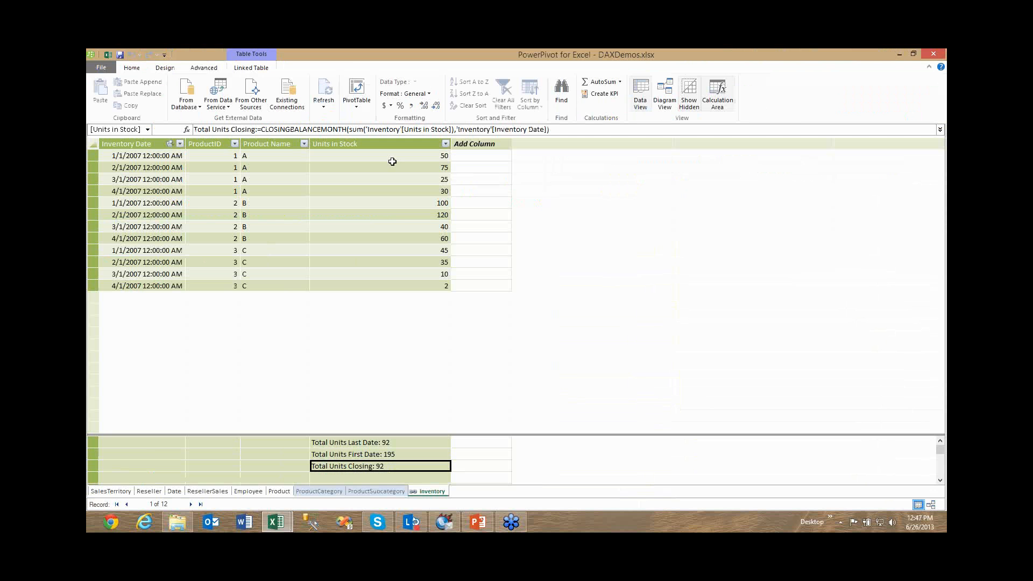
{"action": "key", "text": "ctrl+1"}
{"action": "left_click", "coordinate": [517, 274]}
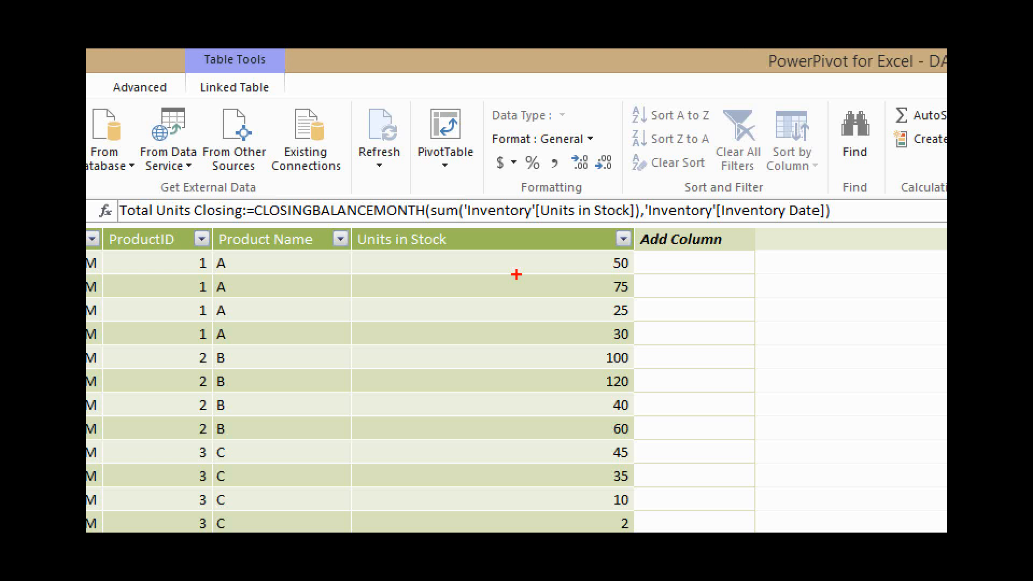
{"action": "left_click_drag", "start_coordinate": [264, 231], "coordinate": [408, 229]}
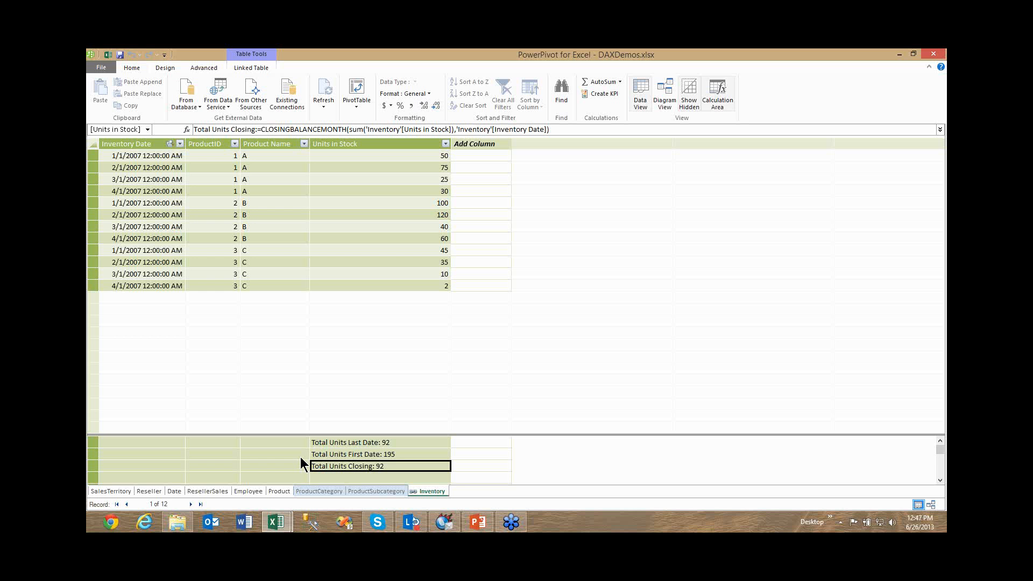
Return to the ResellerSales table and view its calculated columns and measures through the Add Column position.
{"action": "left_click", "coordinate": [245, 492]}
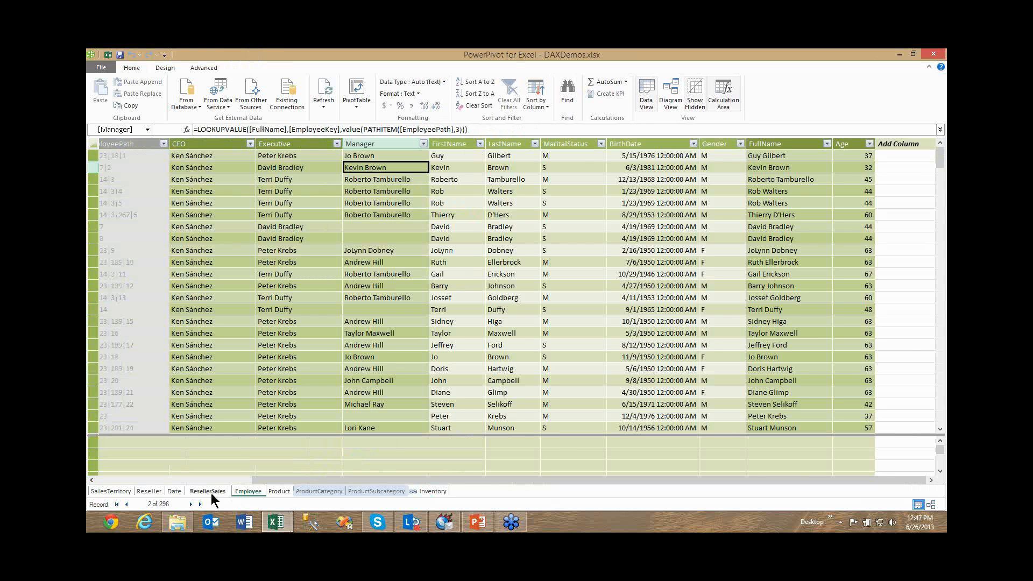
{"action": "left_click", "coordinate": [210, 491]}
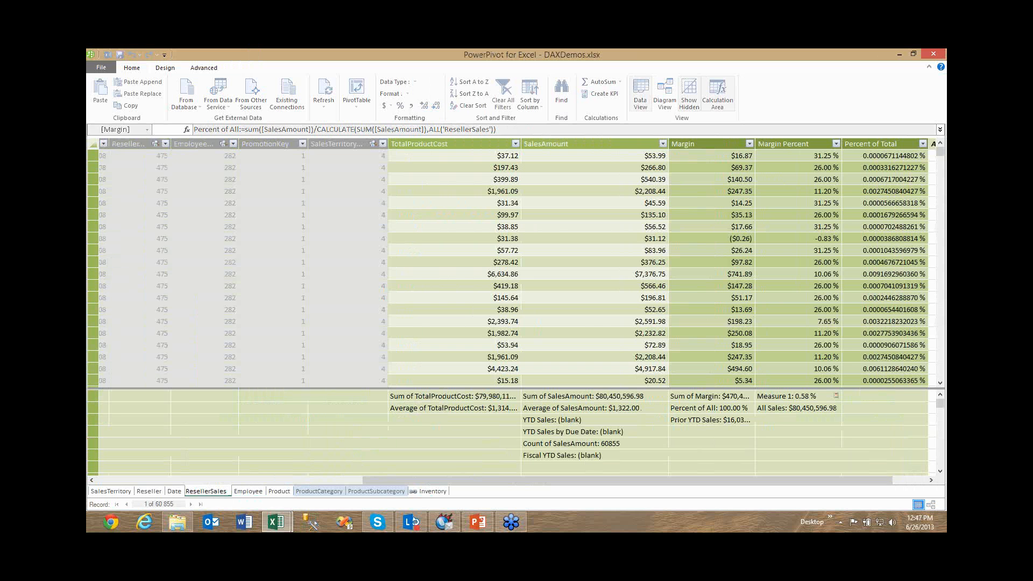
{"action": "key", "text": "alt+Tab"}
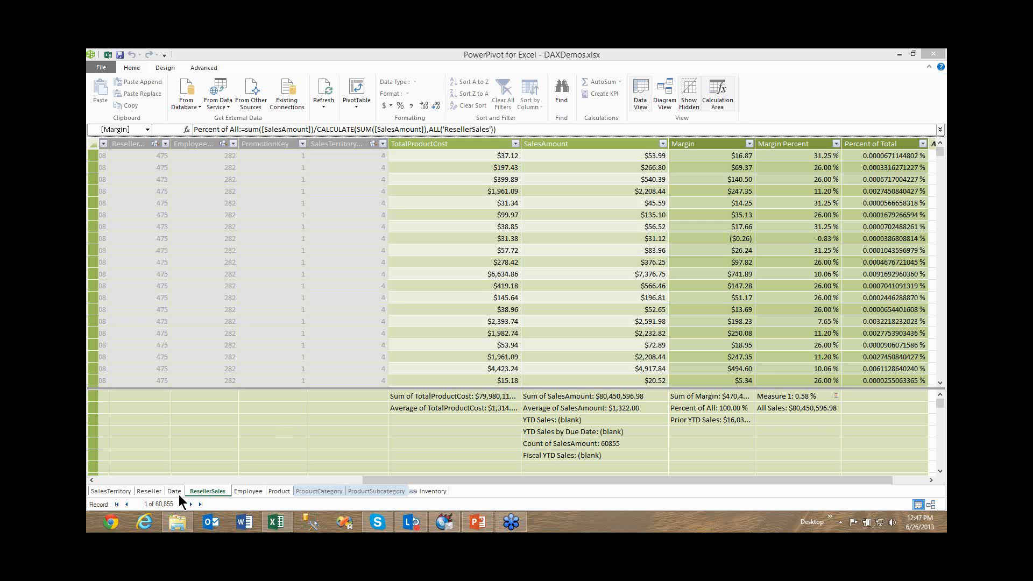
{"action": "left_click", "coordinate": [269, 408]}
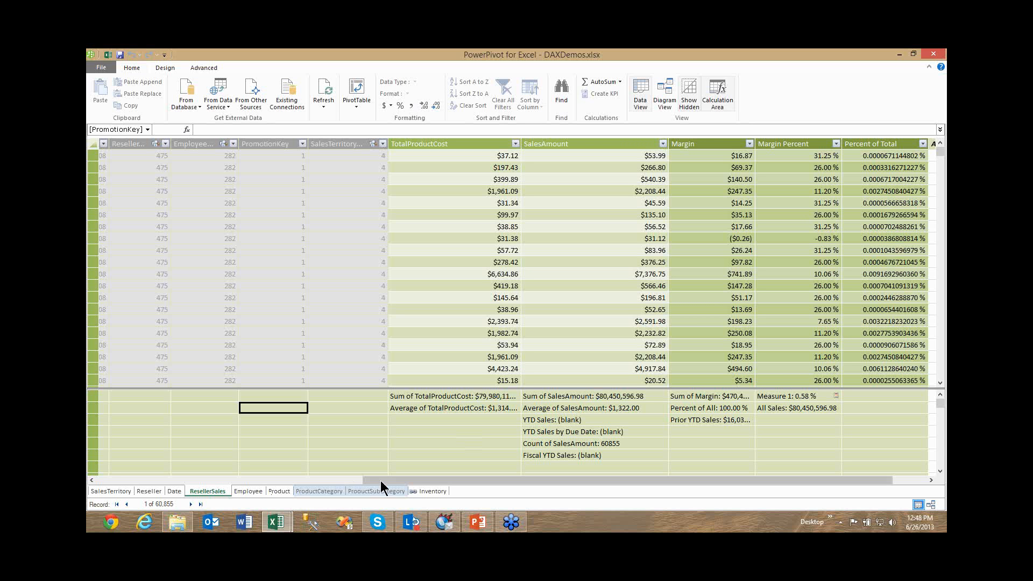
{"action": "scroll", "coordinate": [424, 481], "scroll_direction": "right", "scroll_amount": 1}
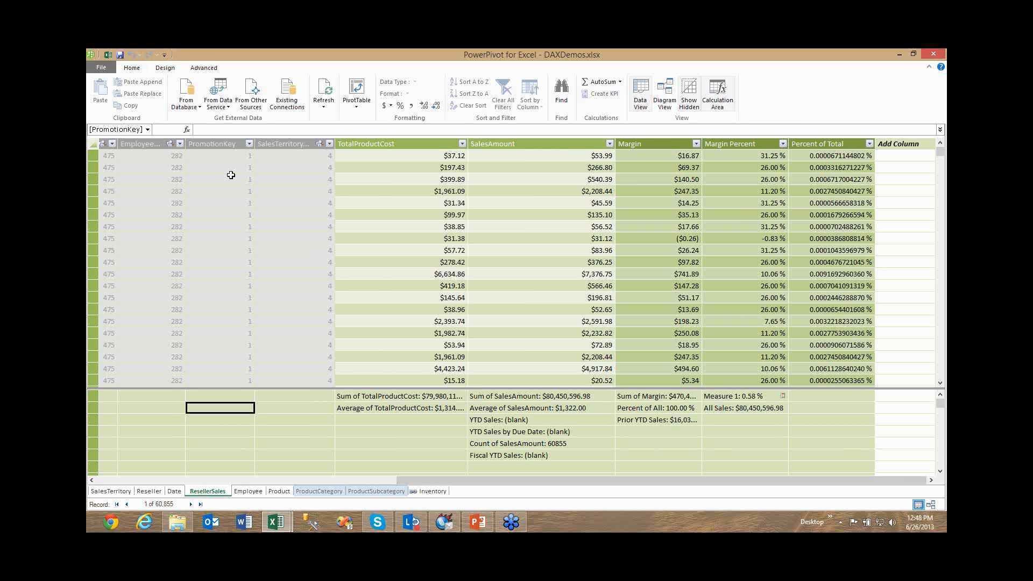
Switch to the Excel workbook, add a new worksheet, and enter the headers Time, Hour and Min in A1:C1.
{"action": "left_click", "coordinate": [111, 54]}
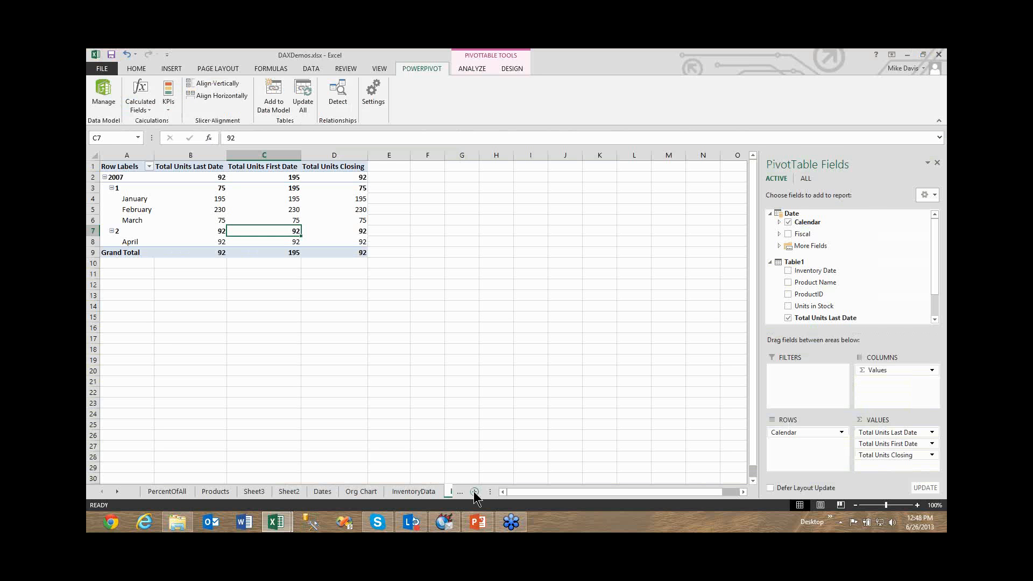
{"action": "left_click", "coordinate": [474, 491]}
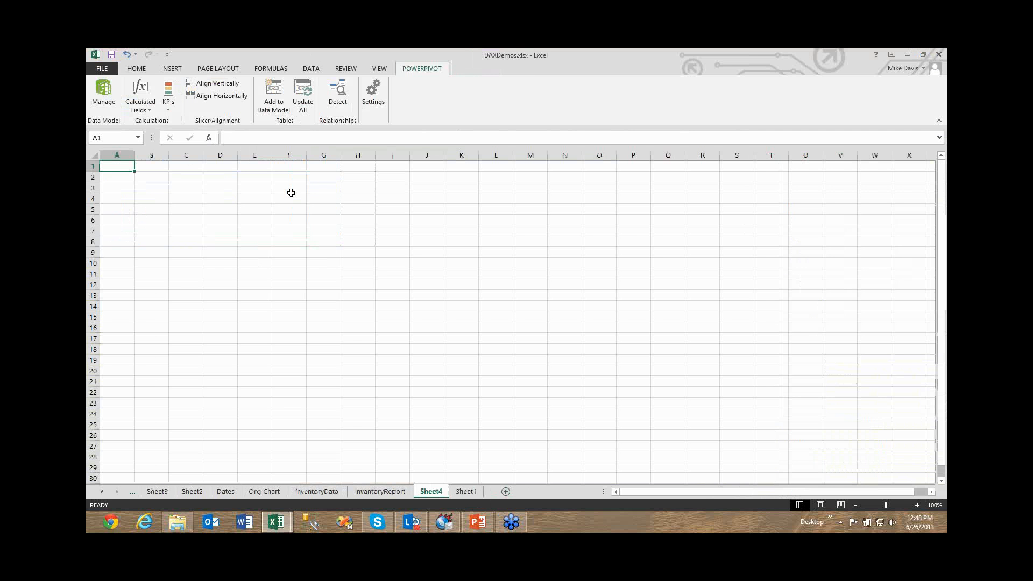
{"action": "type", "text": "Time"}
{"action": "key", "text": "Tab"}
{"action": "type", "text": "Hour"}
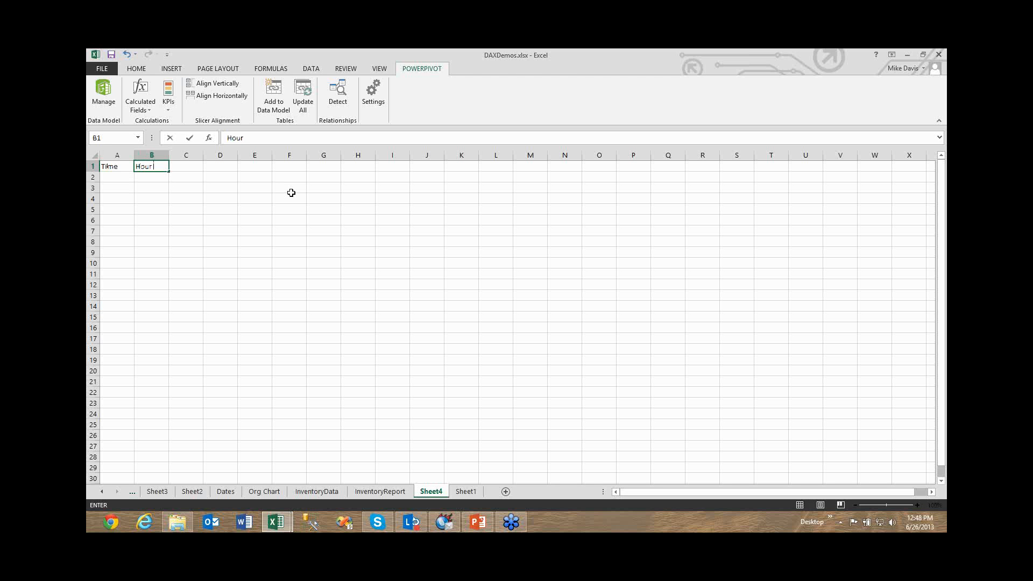
{"action": "key", "text": "Tab"}
{"action": "type", "text": "Min"}
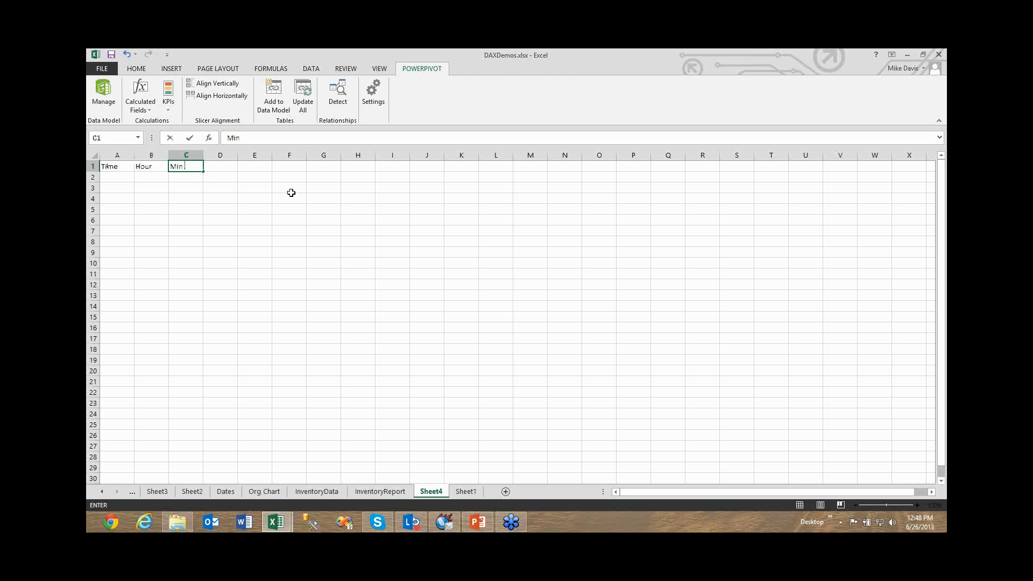
{"action": "key", "text": "Return"}
Enter the first time row in A2:C2 with time 12:00, hour 12 and minute 00.
{"action": "type", "text": "12:00"}
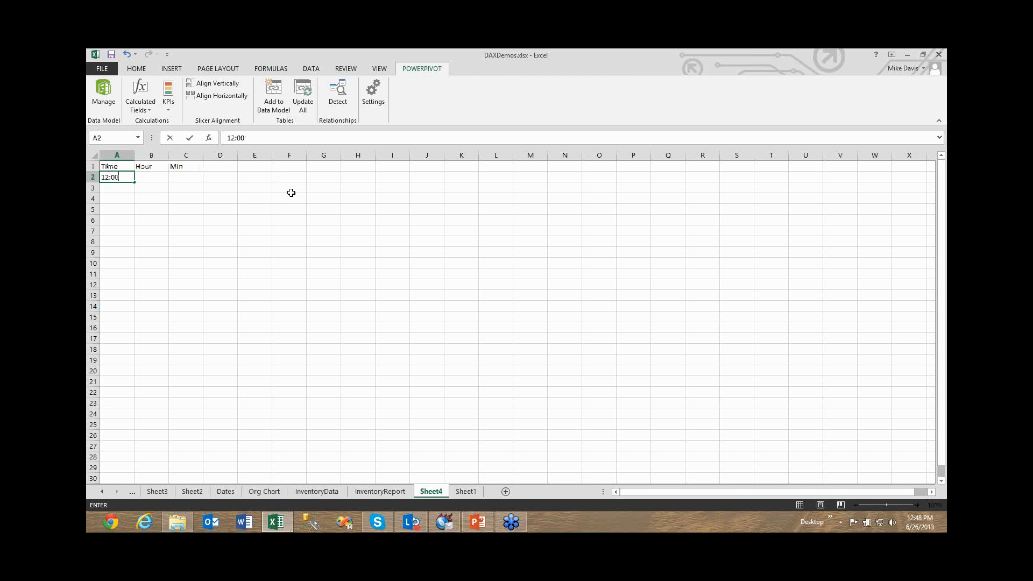
{"action": "key", "text": "Tab"}
{"action": "type", "text": "12"}
{"action": "key", "text": "Tab"}
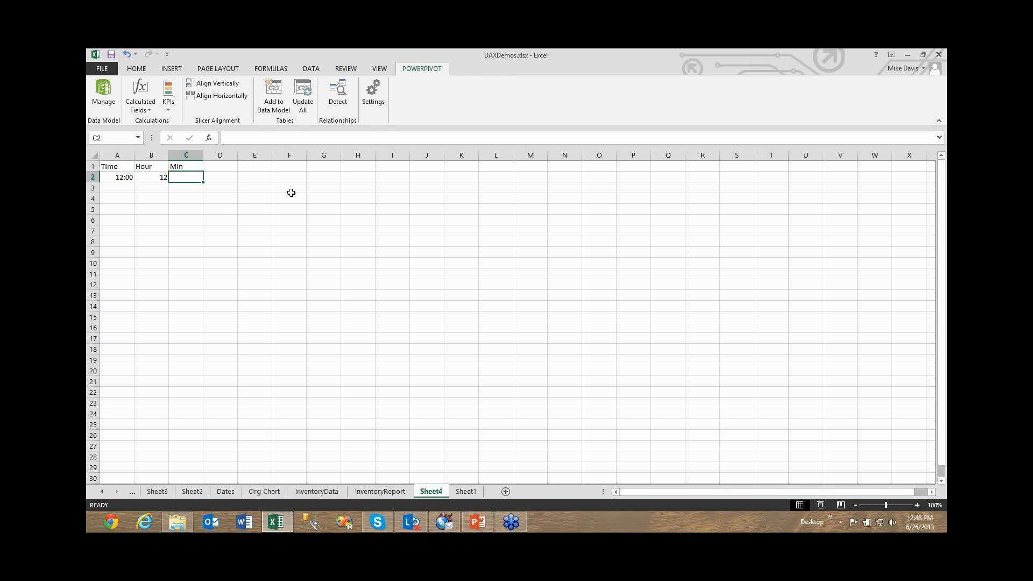
{"action": "type", "text": "00"}
{"action": "key", "text": "Return"}
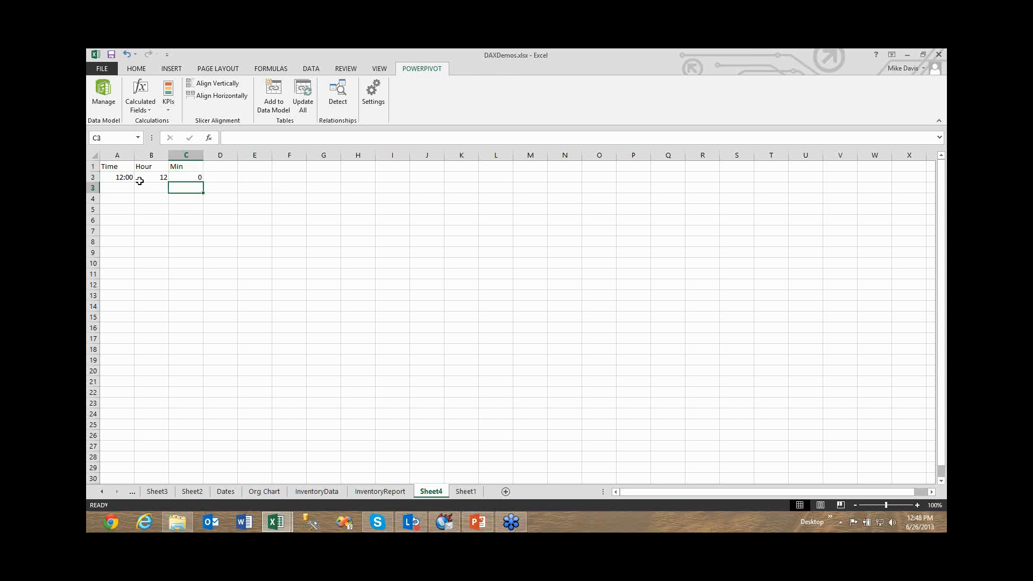
Enter the second time row in A3:C3 with time 12:01, hour 12 and minute 1.
{"action": "left_click", "coordinate": [123, 175]}
{"action": "left_click", "coordinate": [129, 188]}
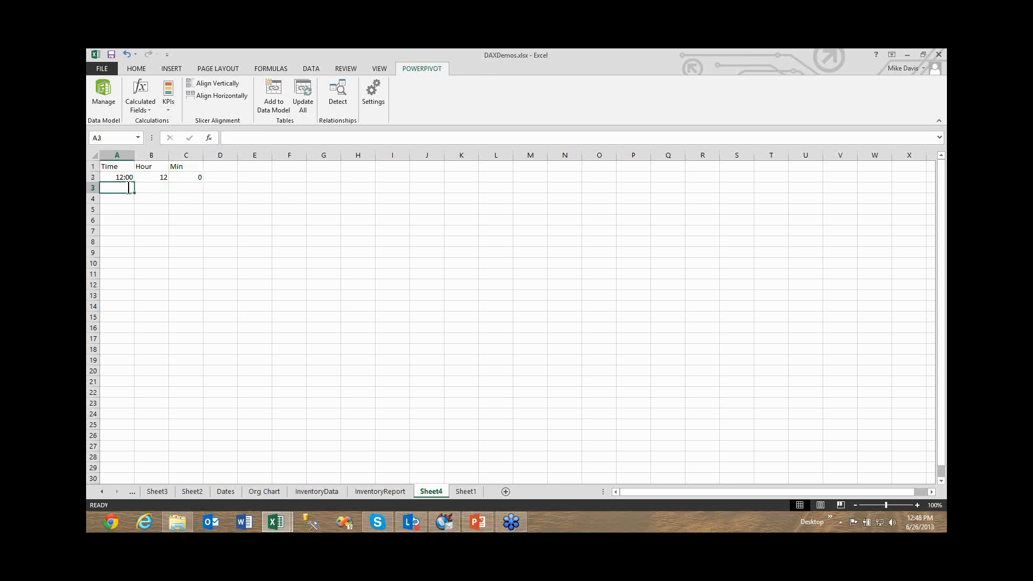
{"action": "type", "text": "1"}
{"action": "type", "text": "2:00"}
{"action": "key", "text": "Tab"}
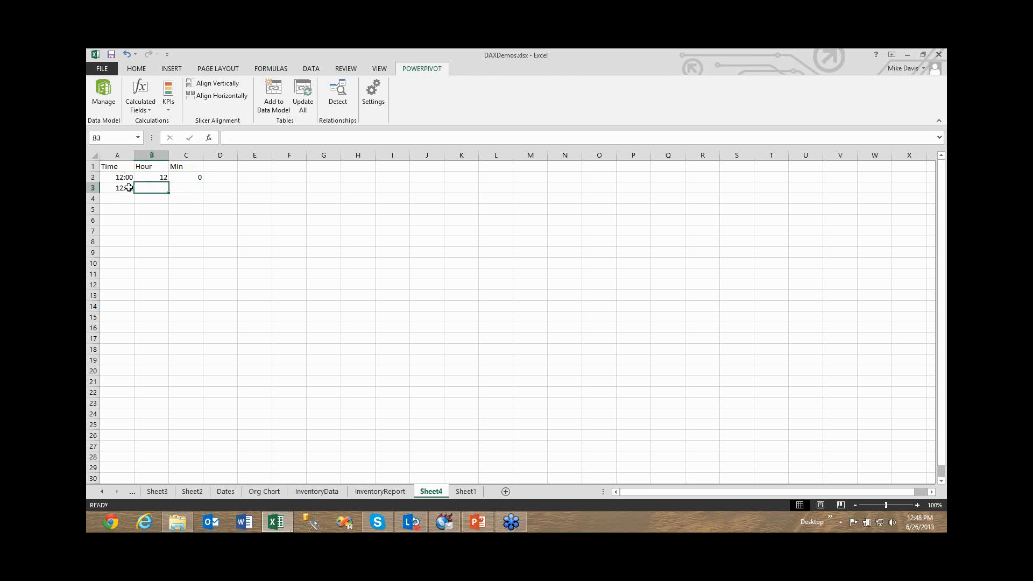
{"action": "type", "text": "12"}
{"action": "key", "text": "Tab"}
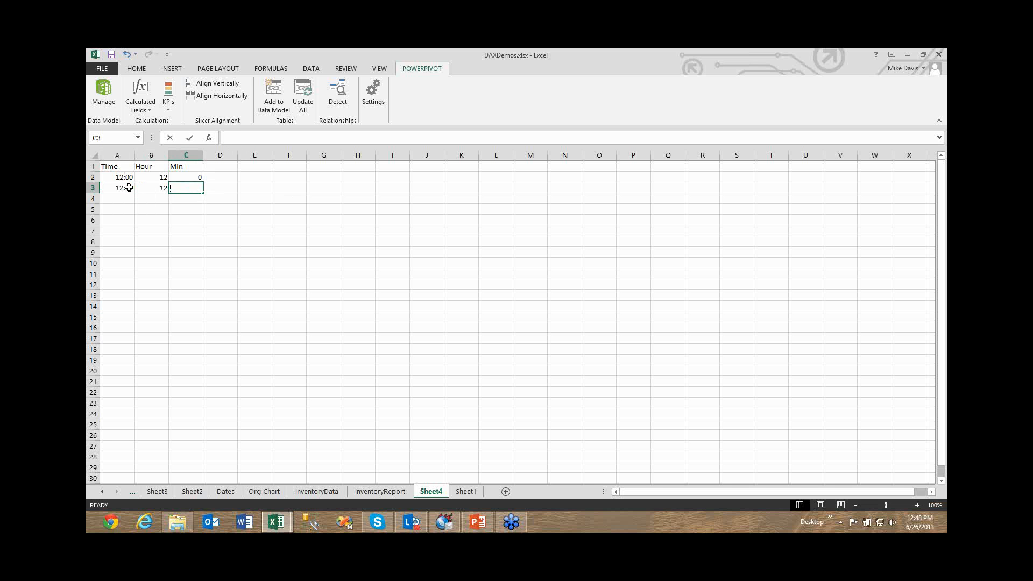
{"action": "type", "text": "1"}
{"action": "key", "text": "Return"}
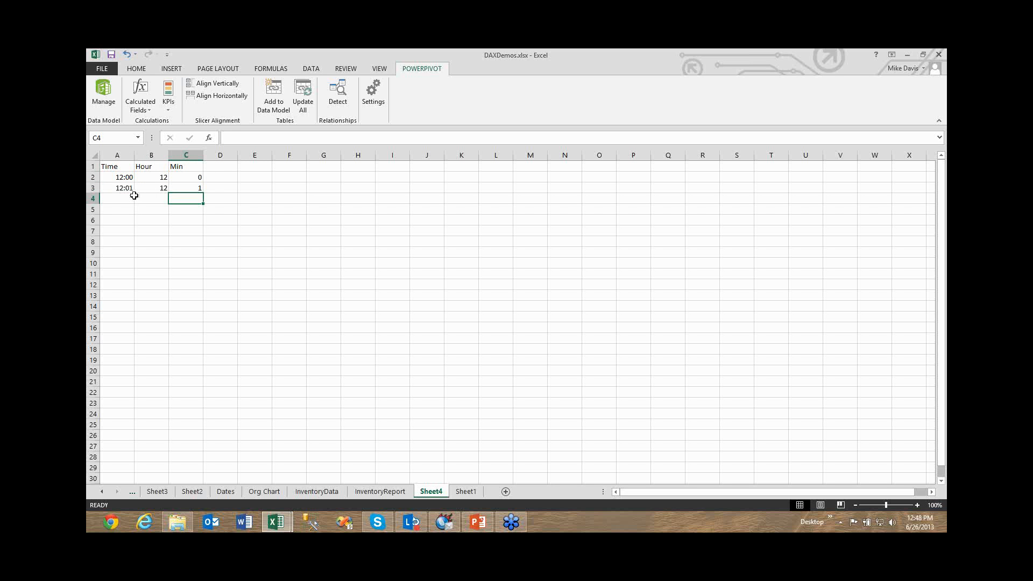
Try to fill the time in A3 down column A to row 17, and undo the fill.
{"action": "left_click", "coordinate": [129, 190]}
{"action": "left_click_drag", "start_coordinate": [134, 192], "coordinate": [138, 343]}
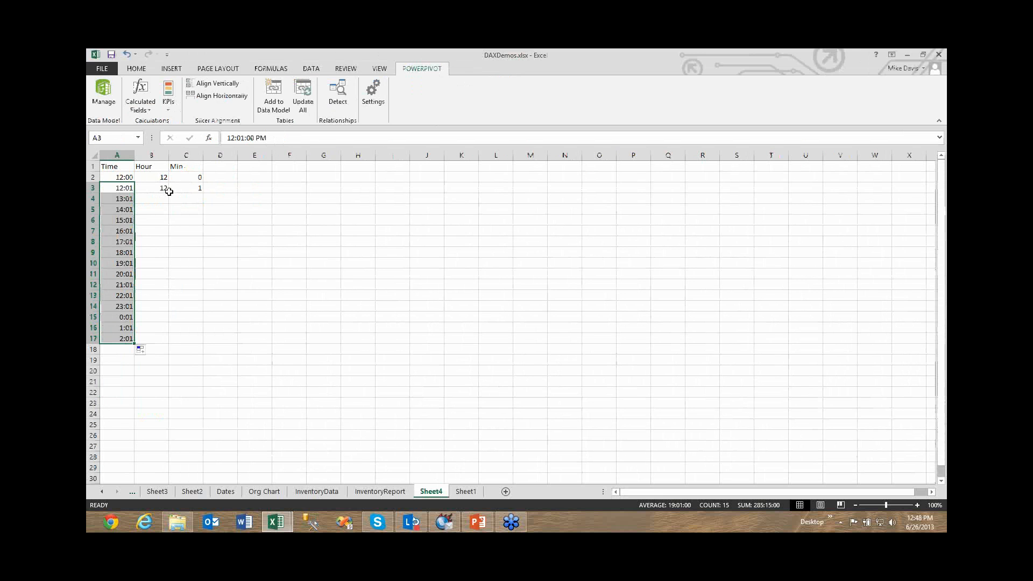
{"action": "key", "text": "ctrl+z"}
Select the range A1:C3, view the Format as Table styles for it, and return to PowerPivot.
{"action": "left_click_drag", "start_coordinate": [117, 167], "coordinate": [189, 187]}
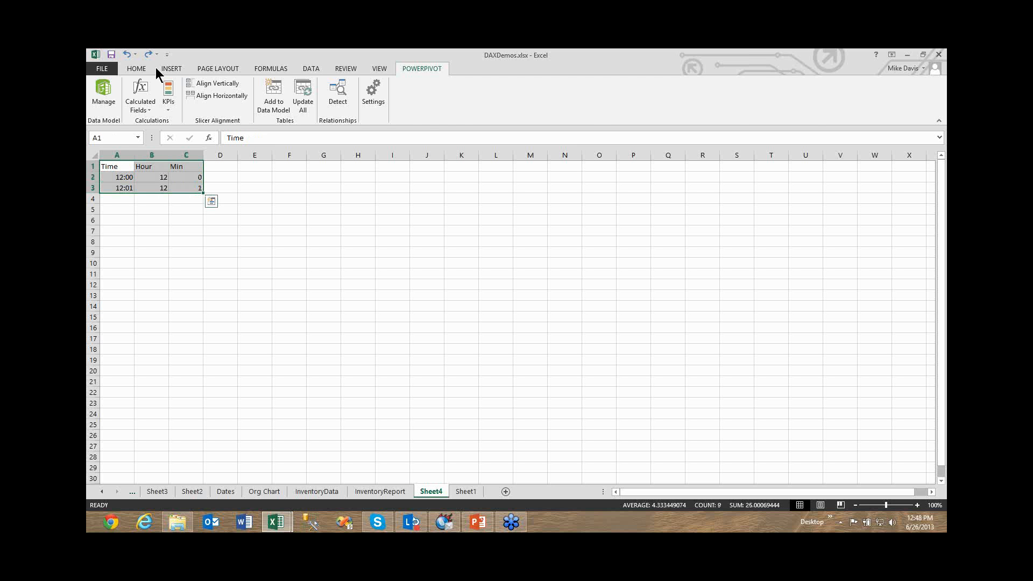
{"action": "scroll", "coordinate": [422, 115], "scroll_direction": "up", "scroll_amount": 7}
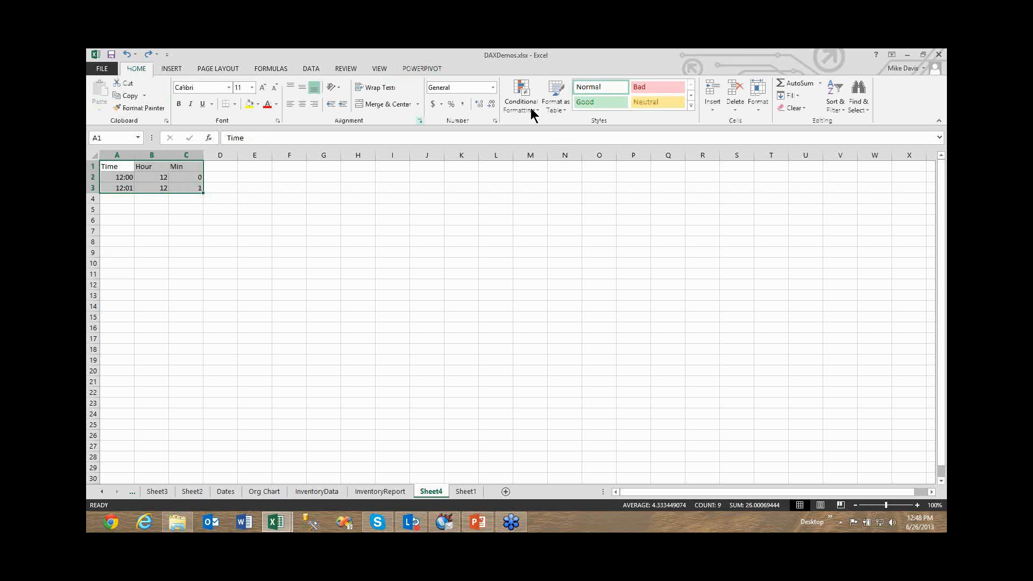
{"action": "left_click", "coordinate": [567, 109]}
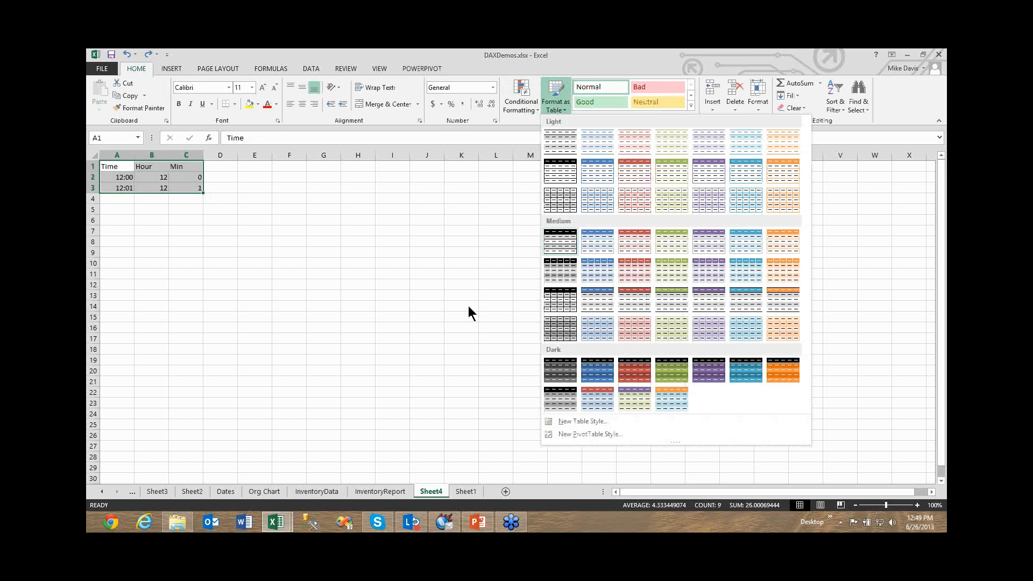
{"action": "left_click", "coordinate": [560, 241]}
{"action": "left_click", "coordinate": [466, 301]}
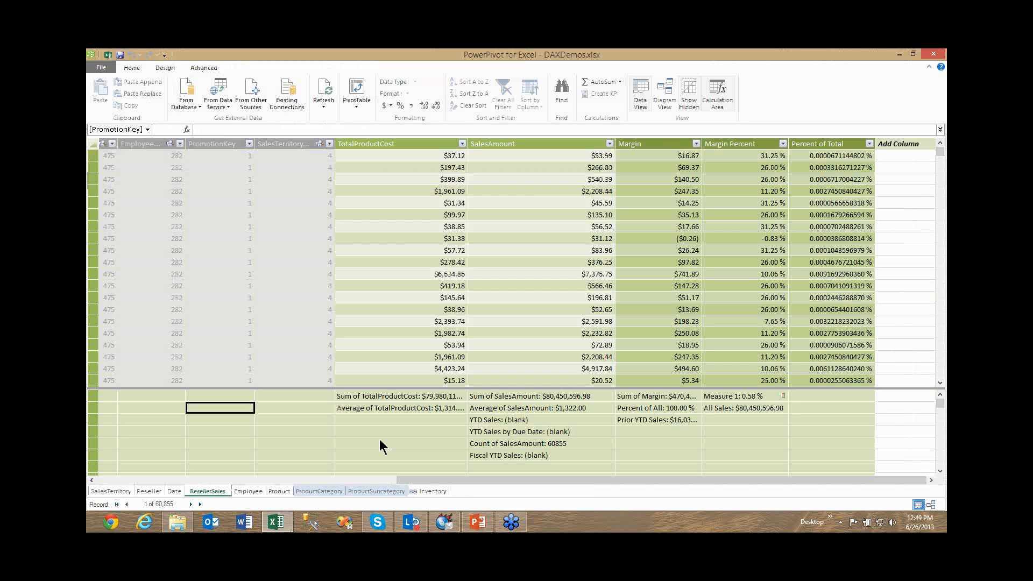
{"action": "left_click", "coordinate": [379, 440]}
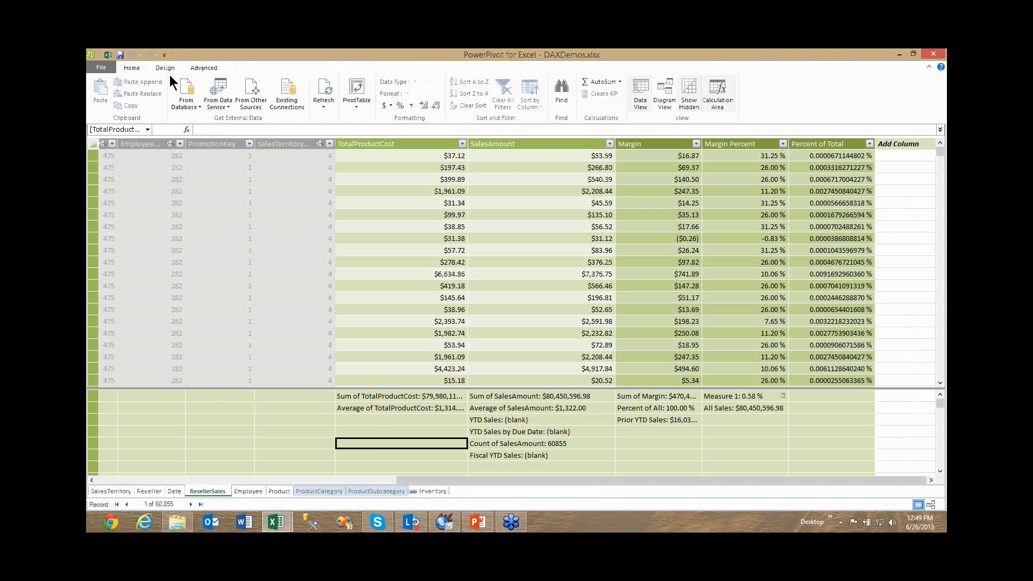
{"action": "left_click", "coordinate": [194, 107]}
{"action": "left_click", "coordinate": [429, 396]}
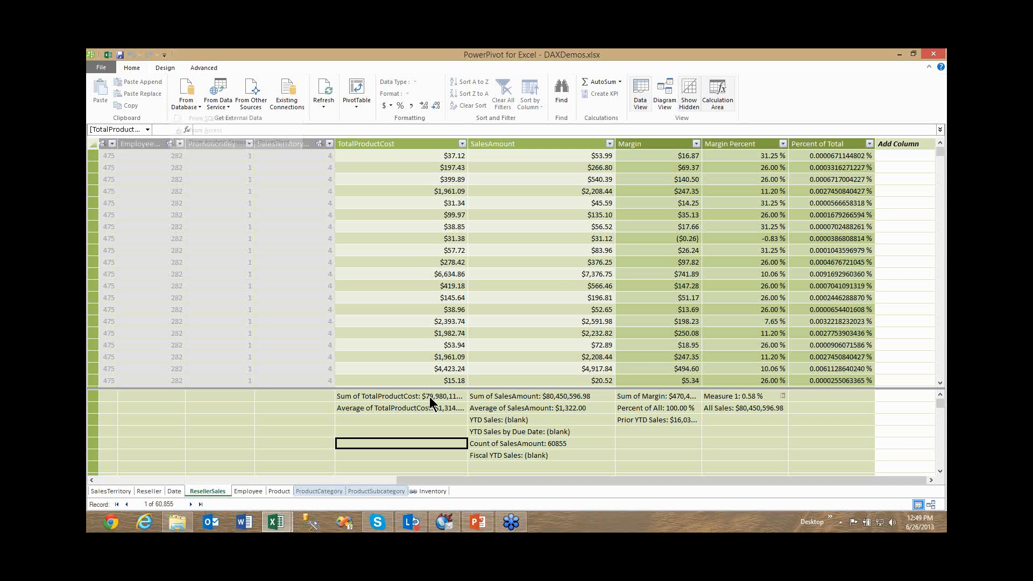
{"action": "left_click", "coordinate": [430, 396]}
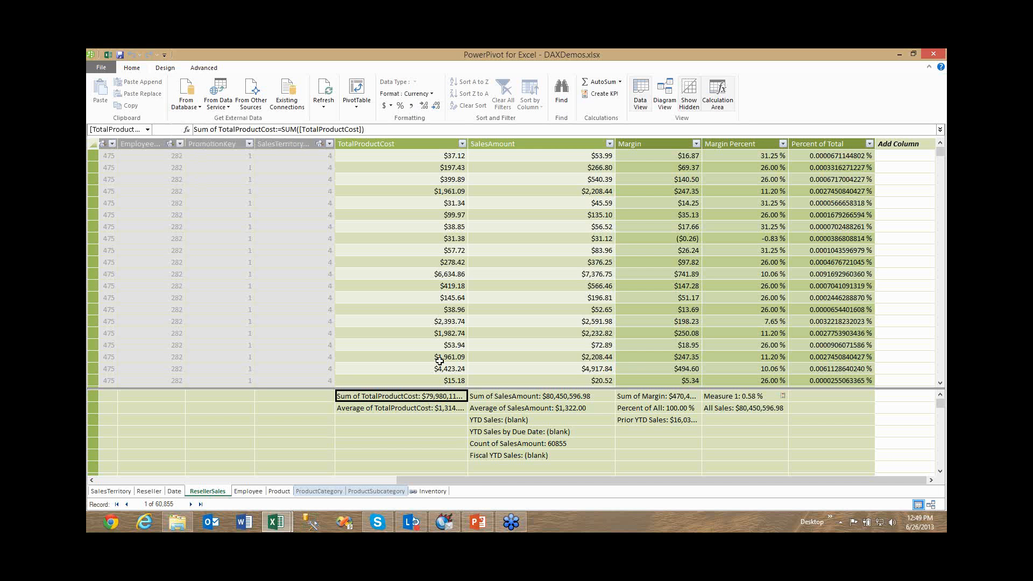
{"action": "left_click", "coordinate": [195, 111]}
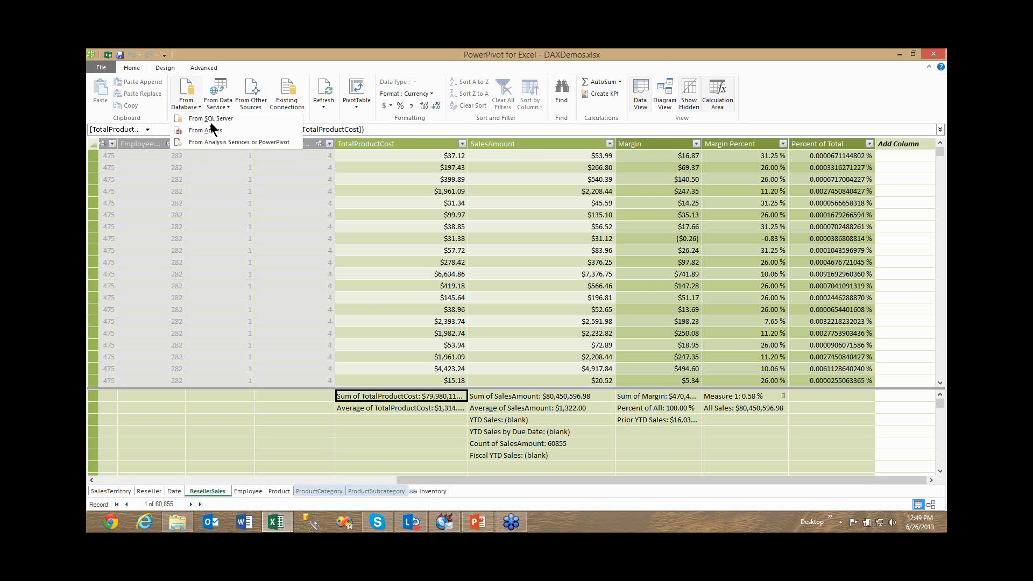
{"action": "left_click", "coordinate": [210, 121]}
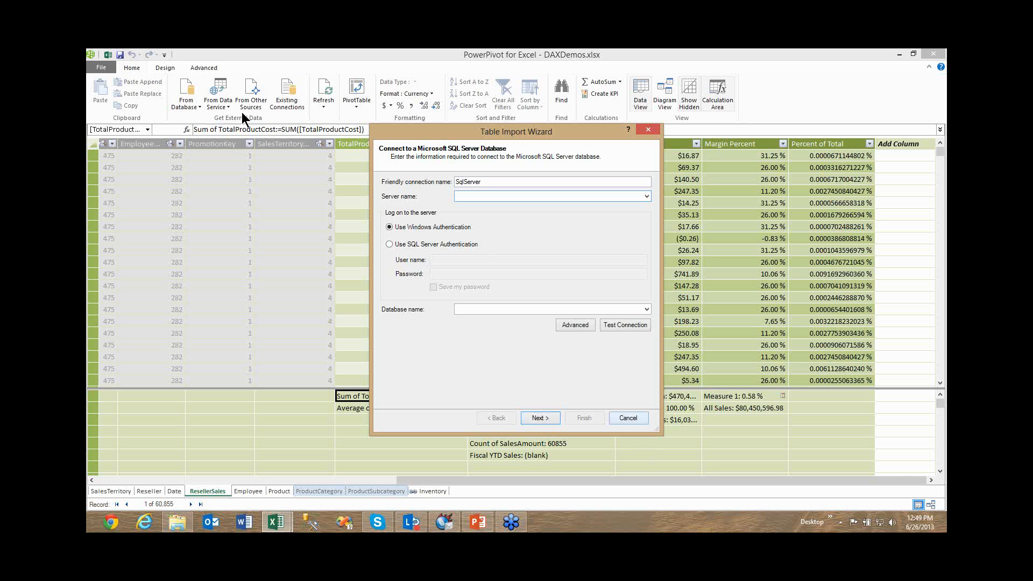
{"action": "key", "text": "Escape"}
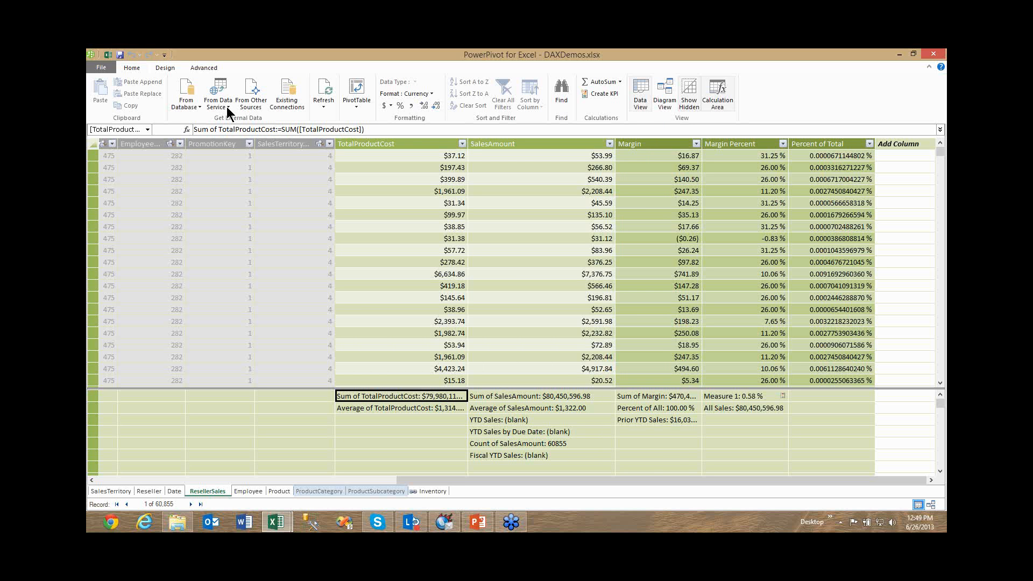
Open the existing SqlServer localhost AdventureWorksDW2008R2 connection and start an import that uses a written SQL query.
{"action": "left_click", "coordinate": [288, 110]}
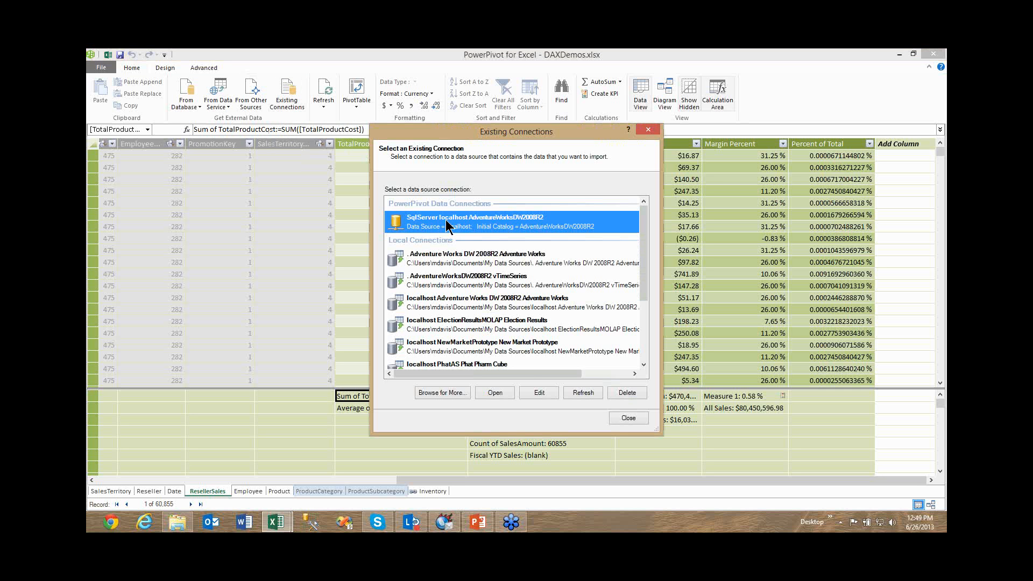
{"action": "left_click", "coordinate": [499, 393]}
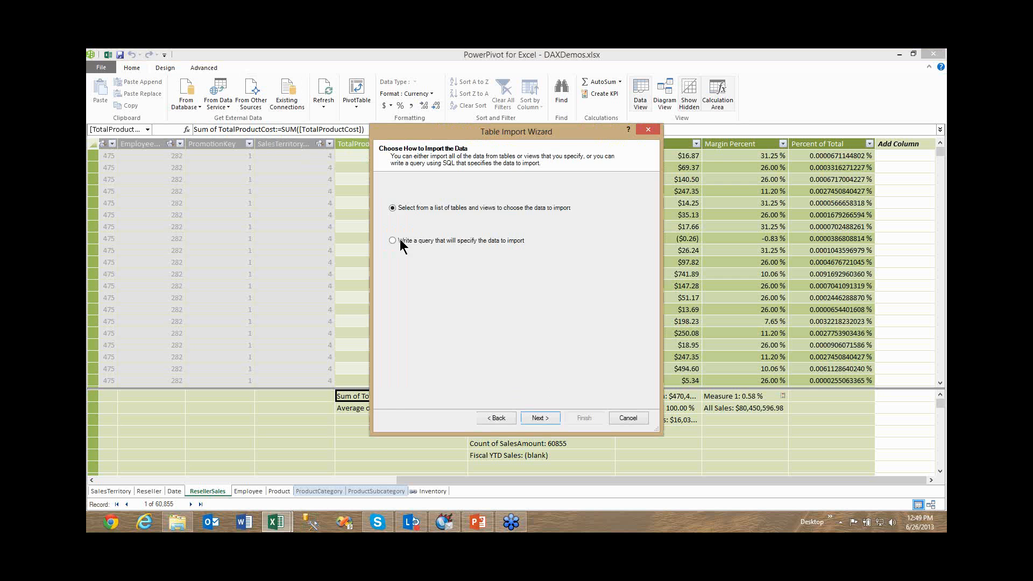
{"action": "left_click", "coordinate": [537, 419]}
{"action": "type", "text": "s"}
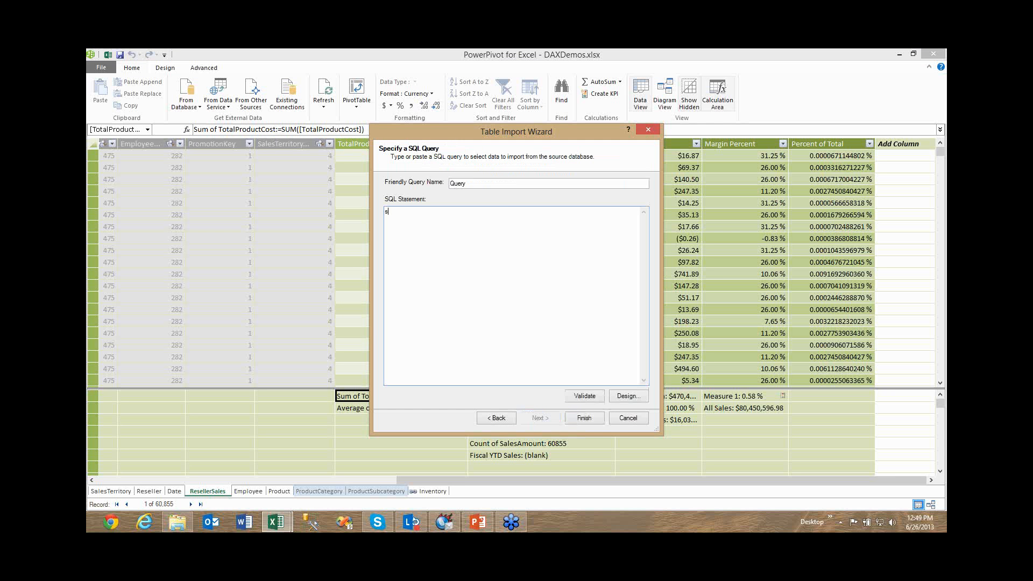
{"action": "type", "text": "ele"}
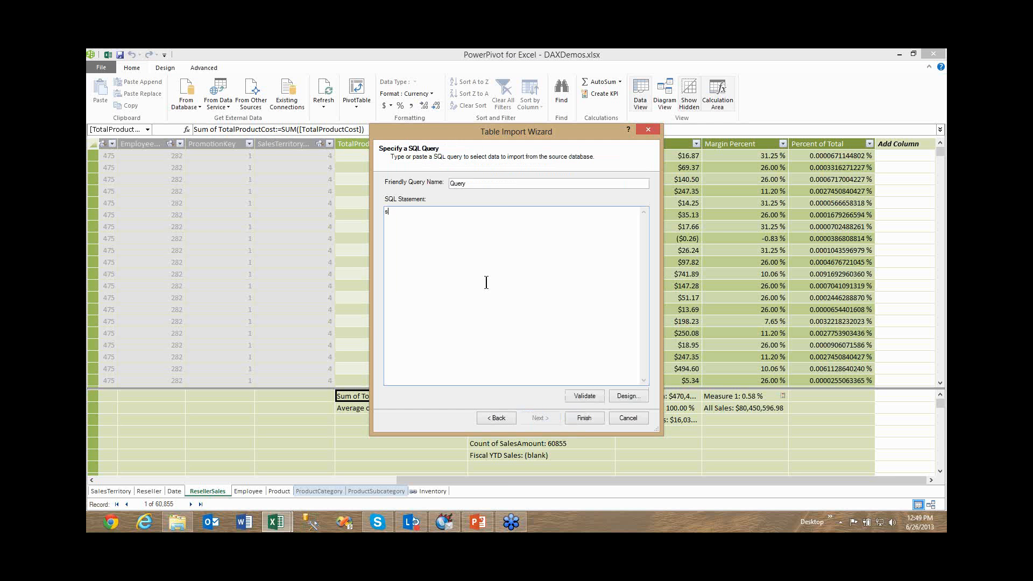
{"action": "key", "text": "BackSpace"}
Name the import query DimTime, leave its SQL statement empty, and exit the import wizard without importing.
{"action": "key", "text": "shift+Tab"}
{"action": "type", "text": "Dim"}
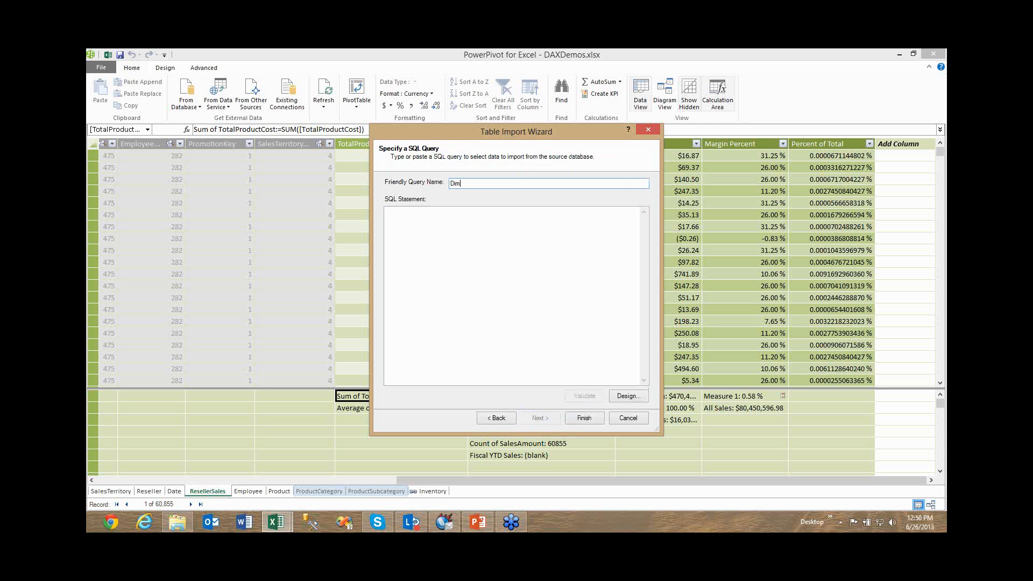
{"action": "type", "text": "Time"}
{"action": "left_click", "coordinate": [430, 239]}
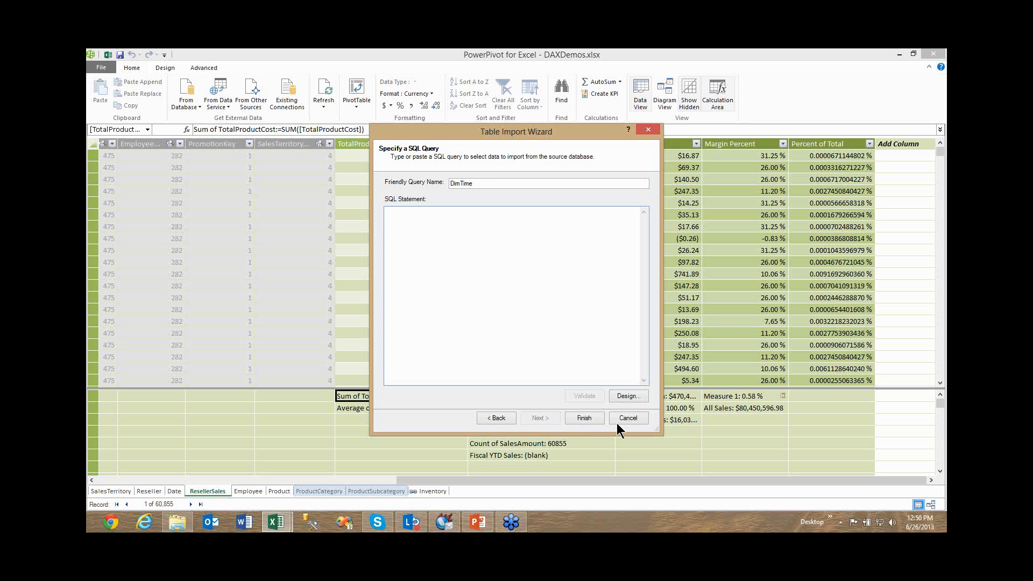
{"action": "key", "text": "Escape"}
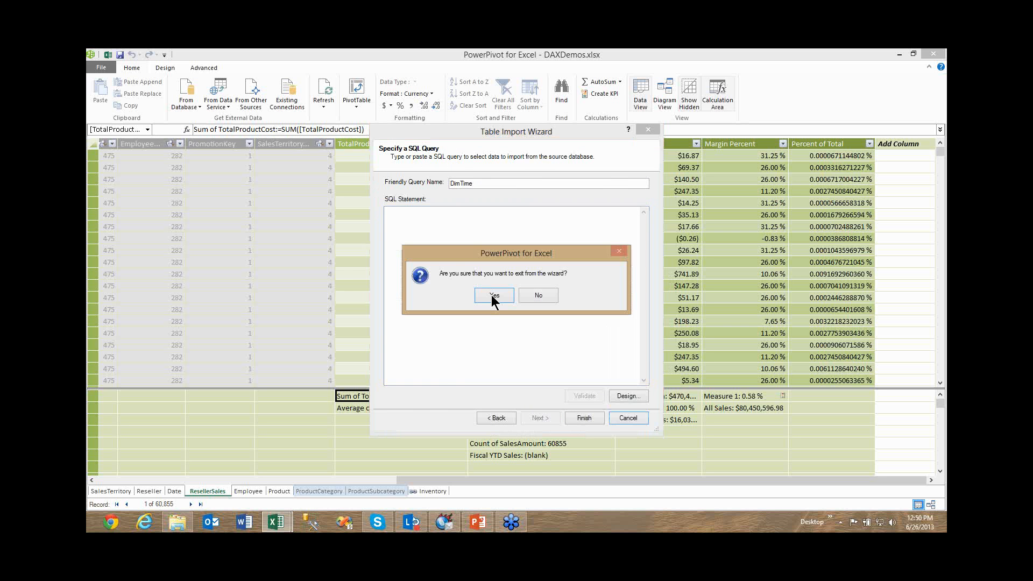
{"action": "key", "text": "Return"}
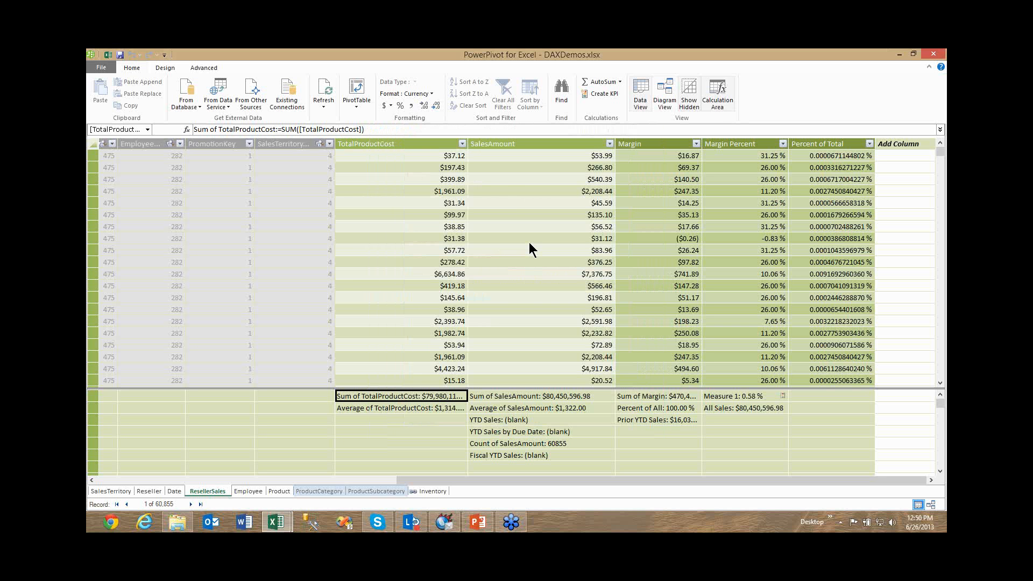
{"action": "left_click", "coordinate": [664, 95]}
{"action": "left_click", "coordinate": [472, 328]}
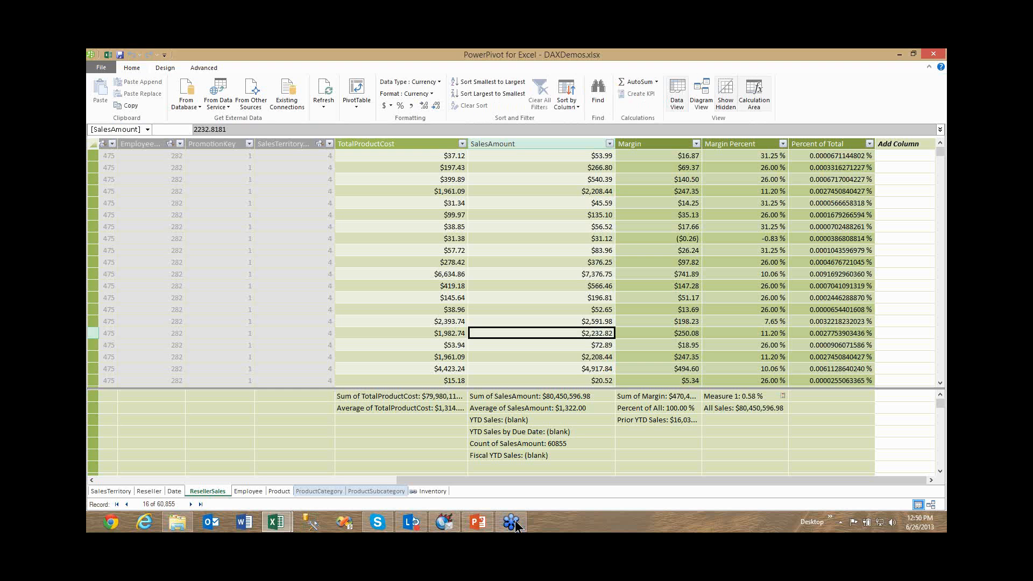
{"action": "left_click", "coordinate": [515, 524]}
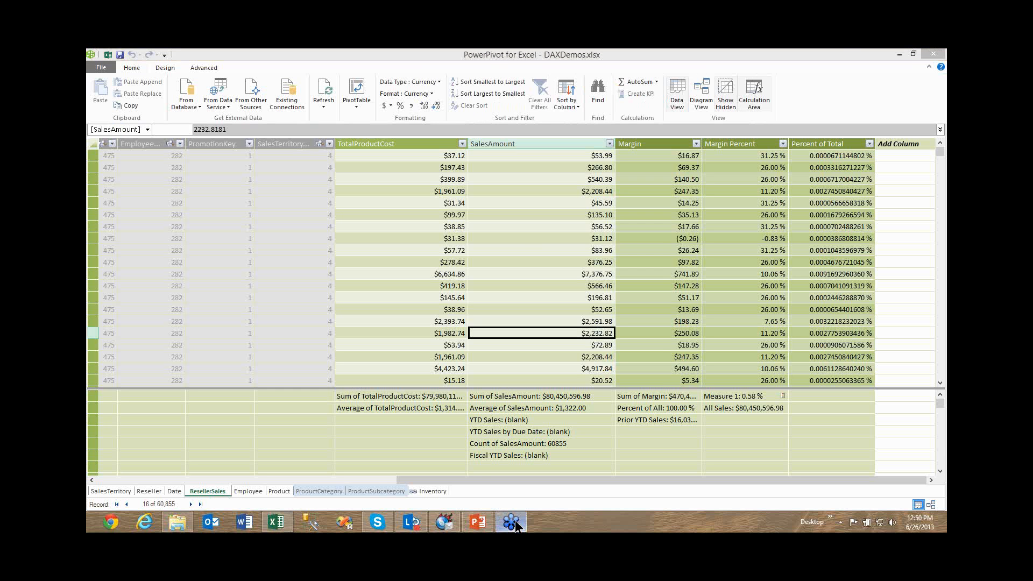